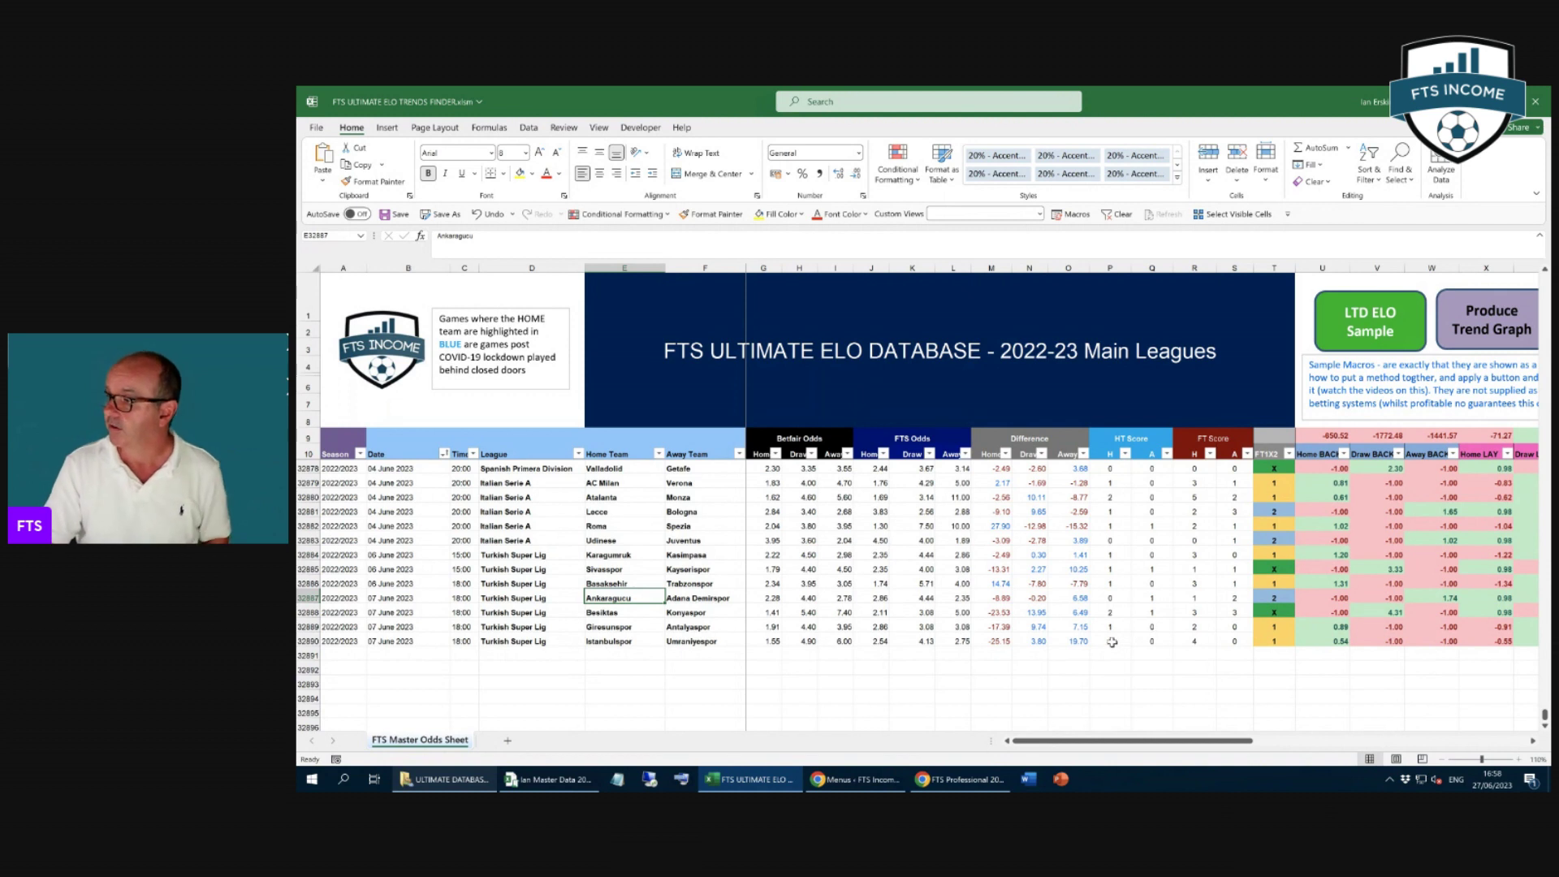
Clear the contents and fill colour of the HT Score through Away LAY cells for fixtures from 24 May 2023 onward.
drag(1112, 641, 1317, 660)
right_click(1291, 658)
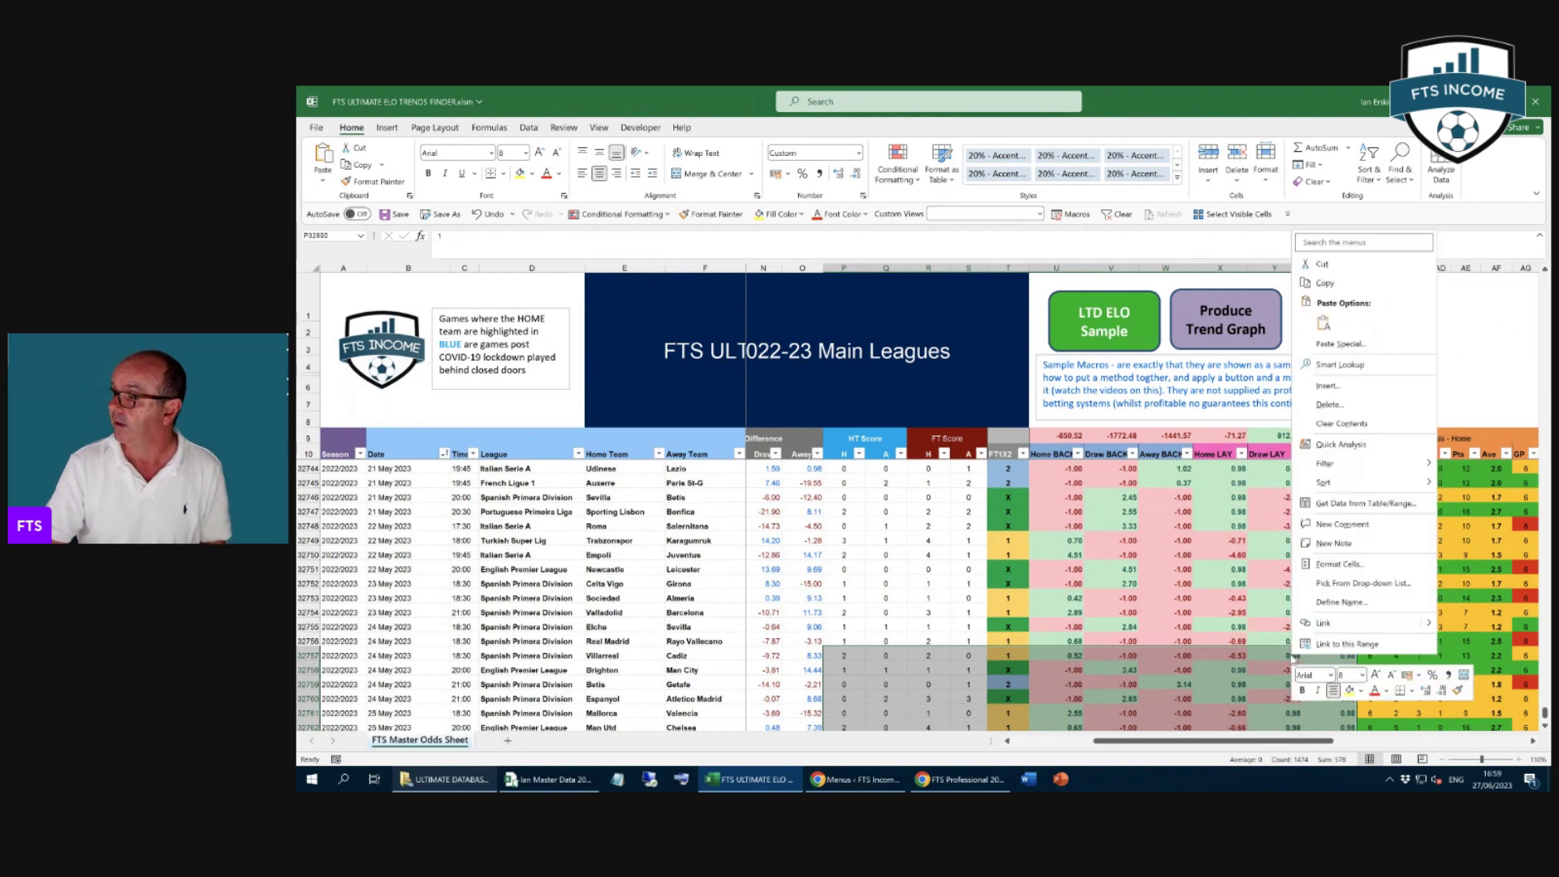
click(1341, 423)
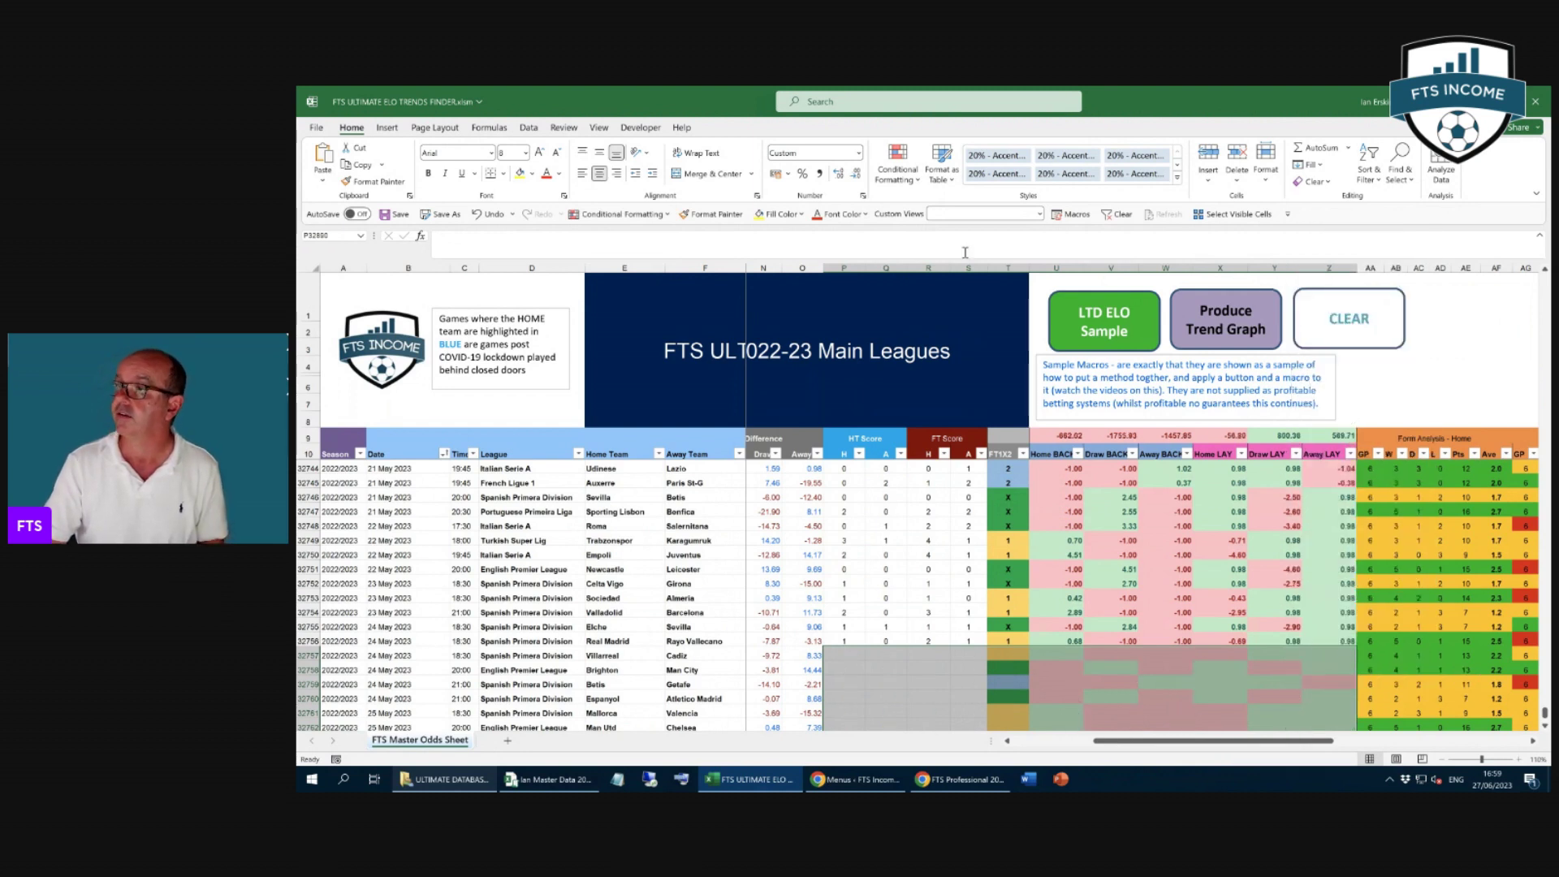
click(801, 214)
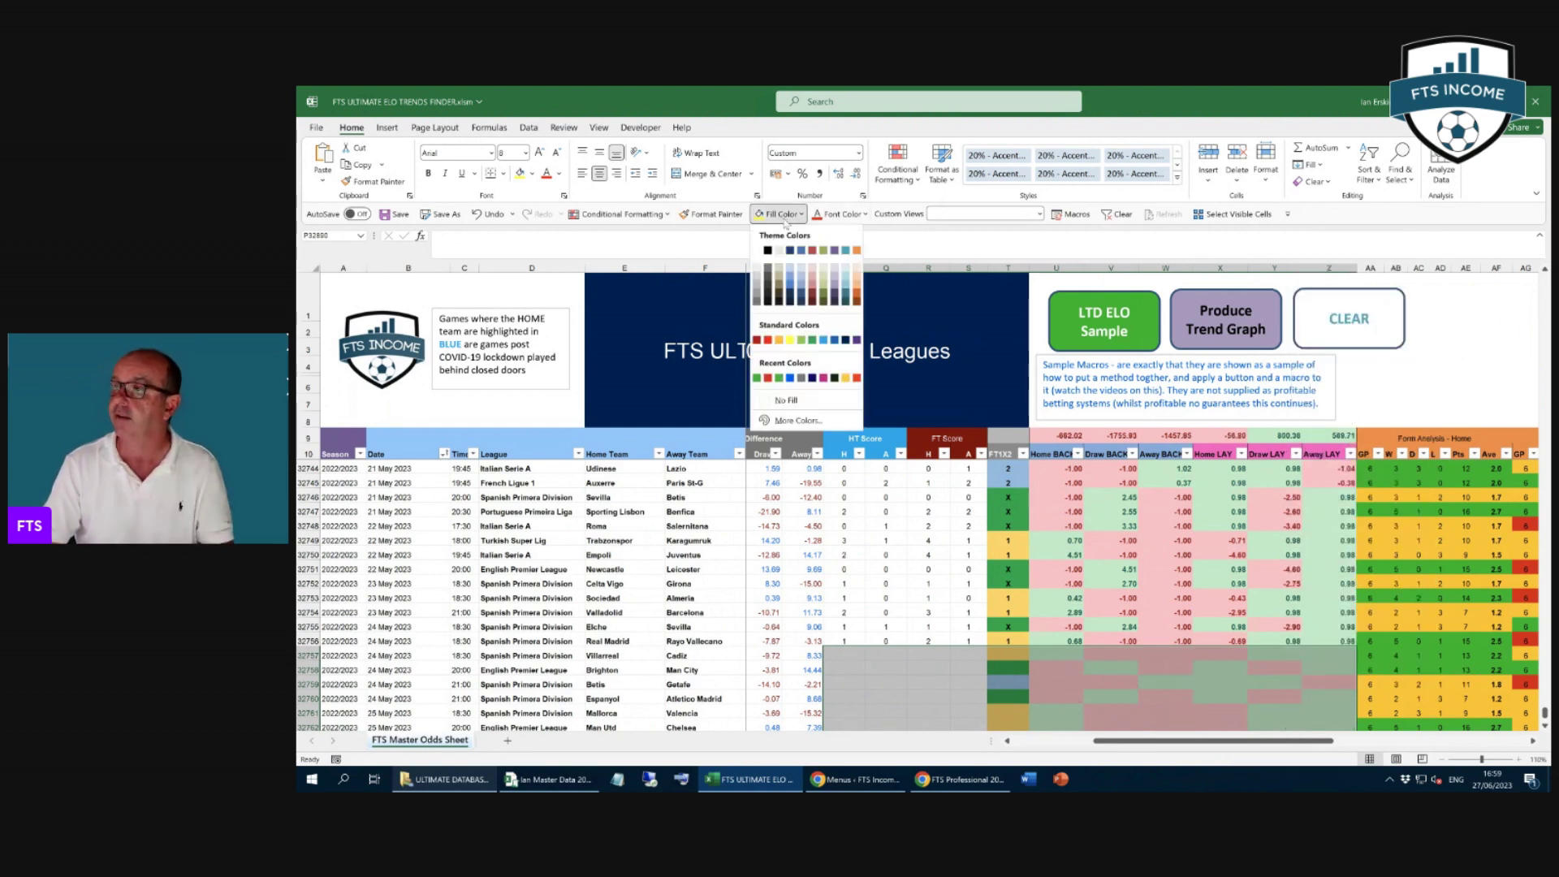
click(786, 400)
Examine the cleared fixture rows through 28 May 2023, together with their Betfair and FTS odds.
scroll(985, 572, down, 1)
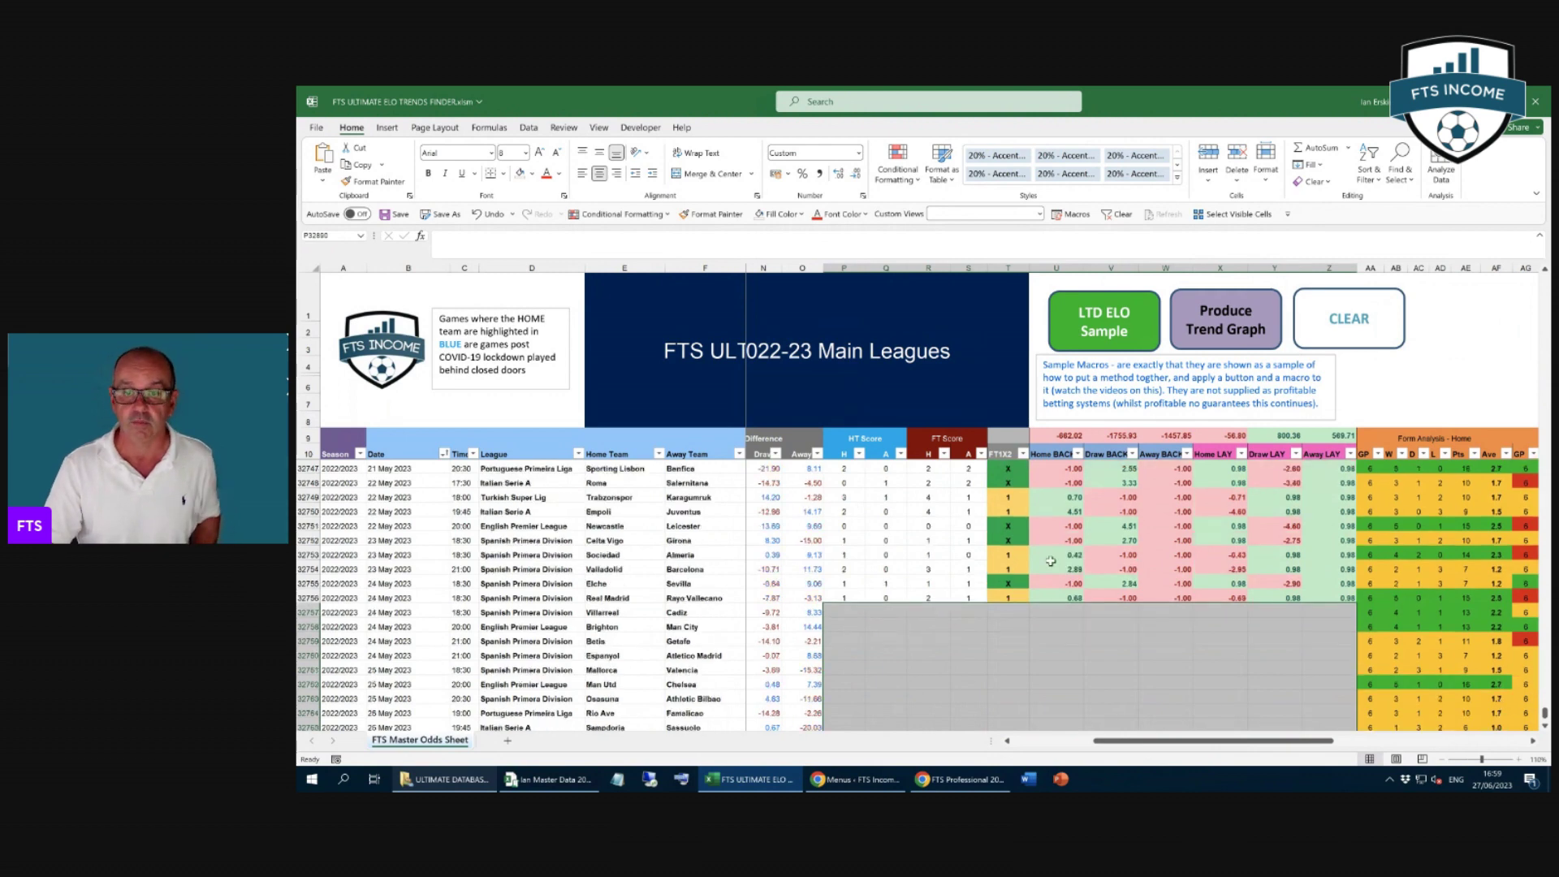
scroll(1014, 566, down, 6)
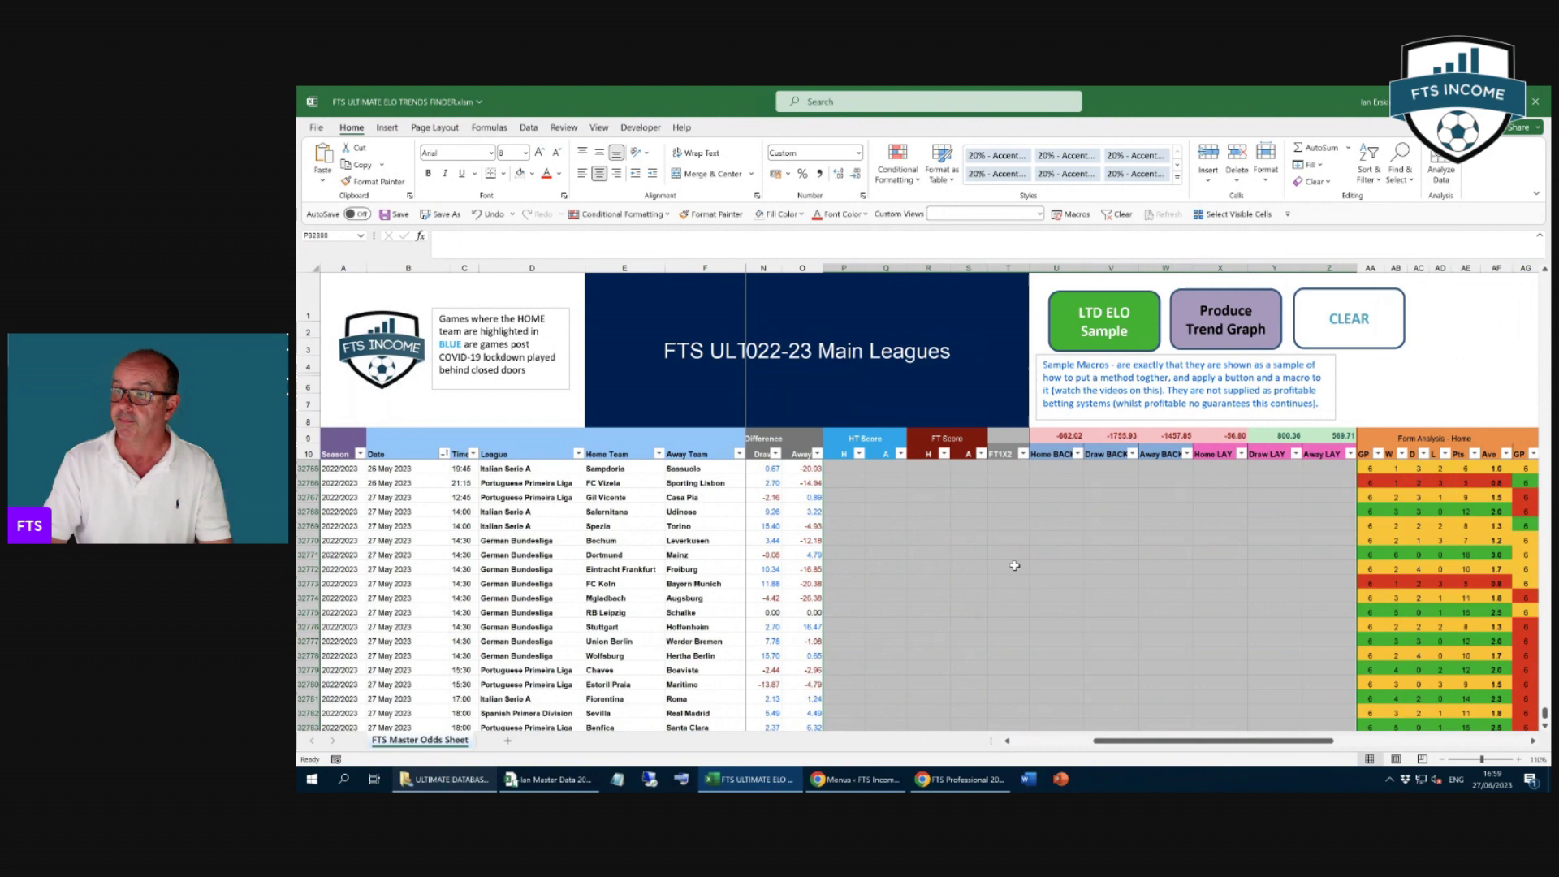
scroll(1014, 566, down, 5)
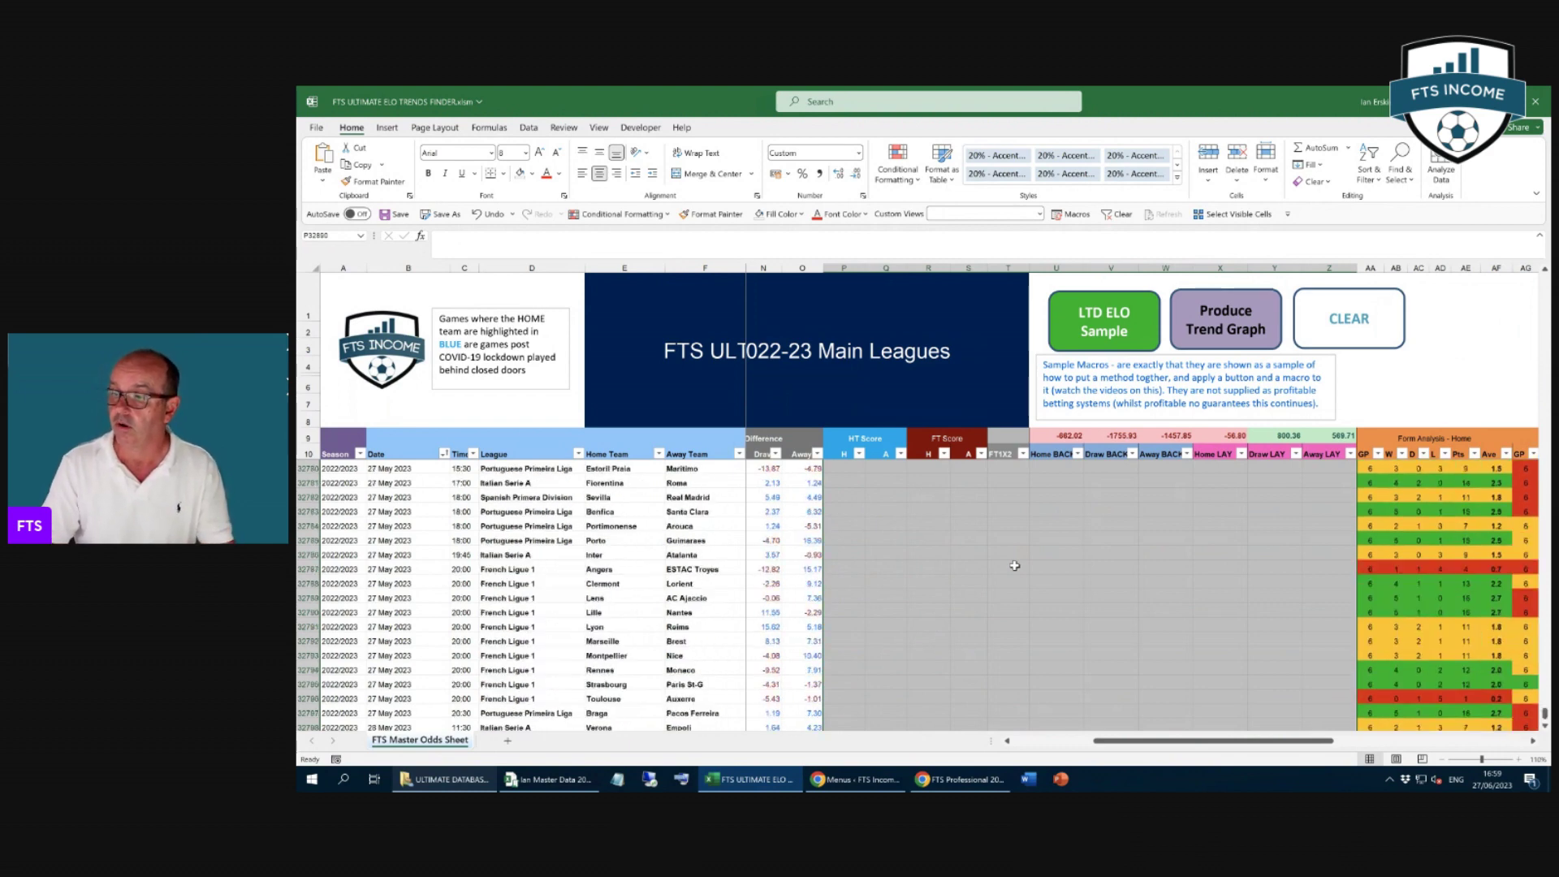
scroll(1014, 566, down, 6)
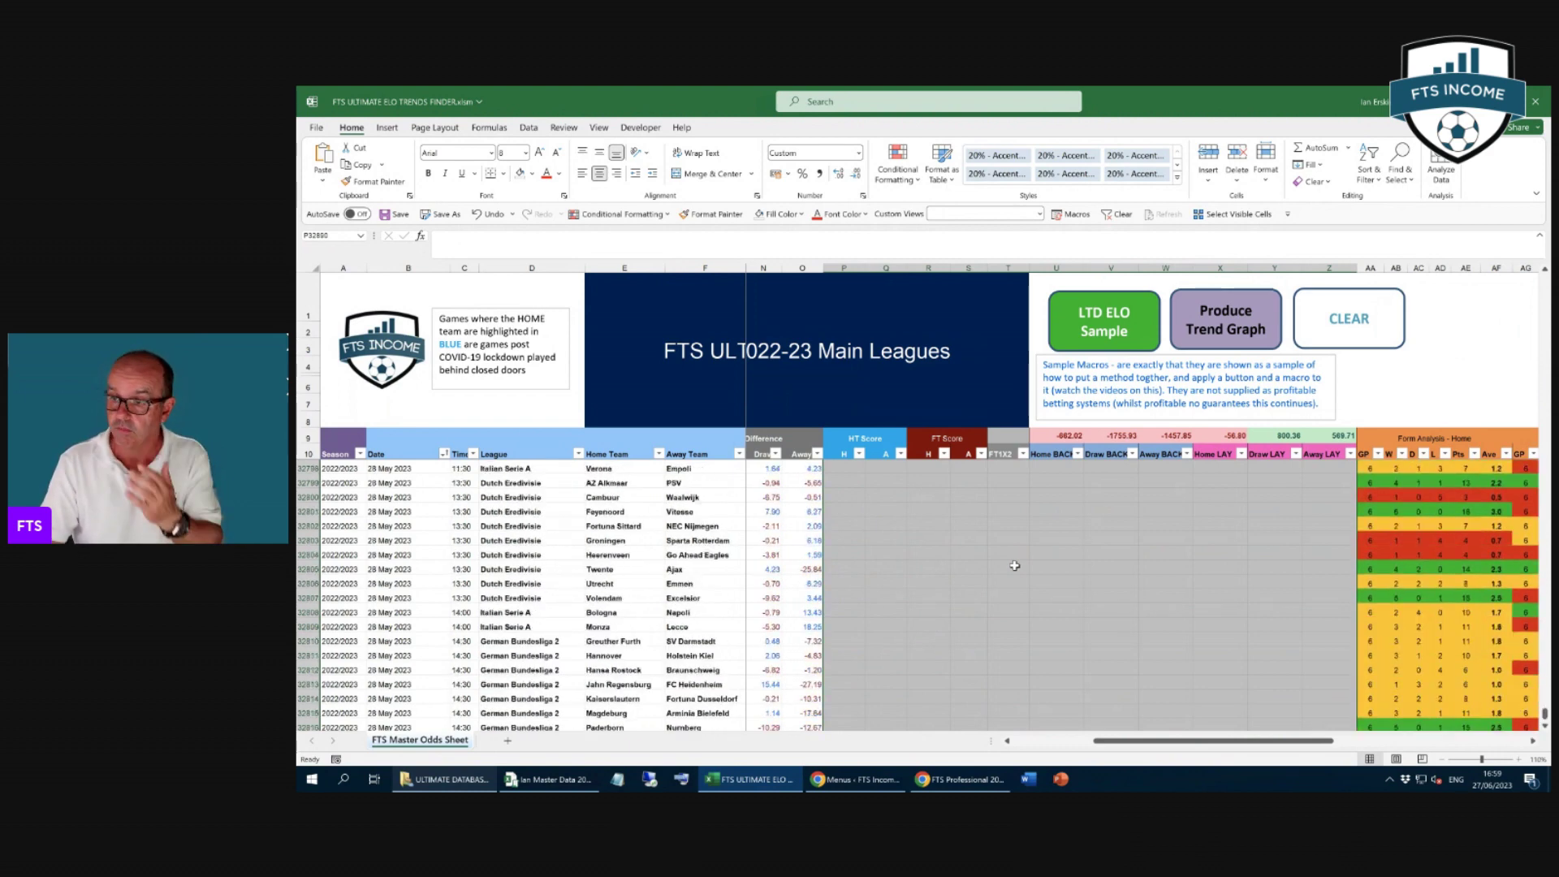
scroll(1014, 566, down, 2)
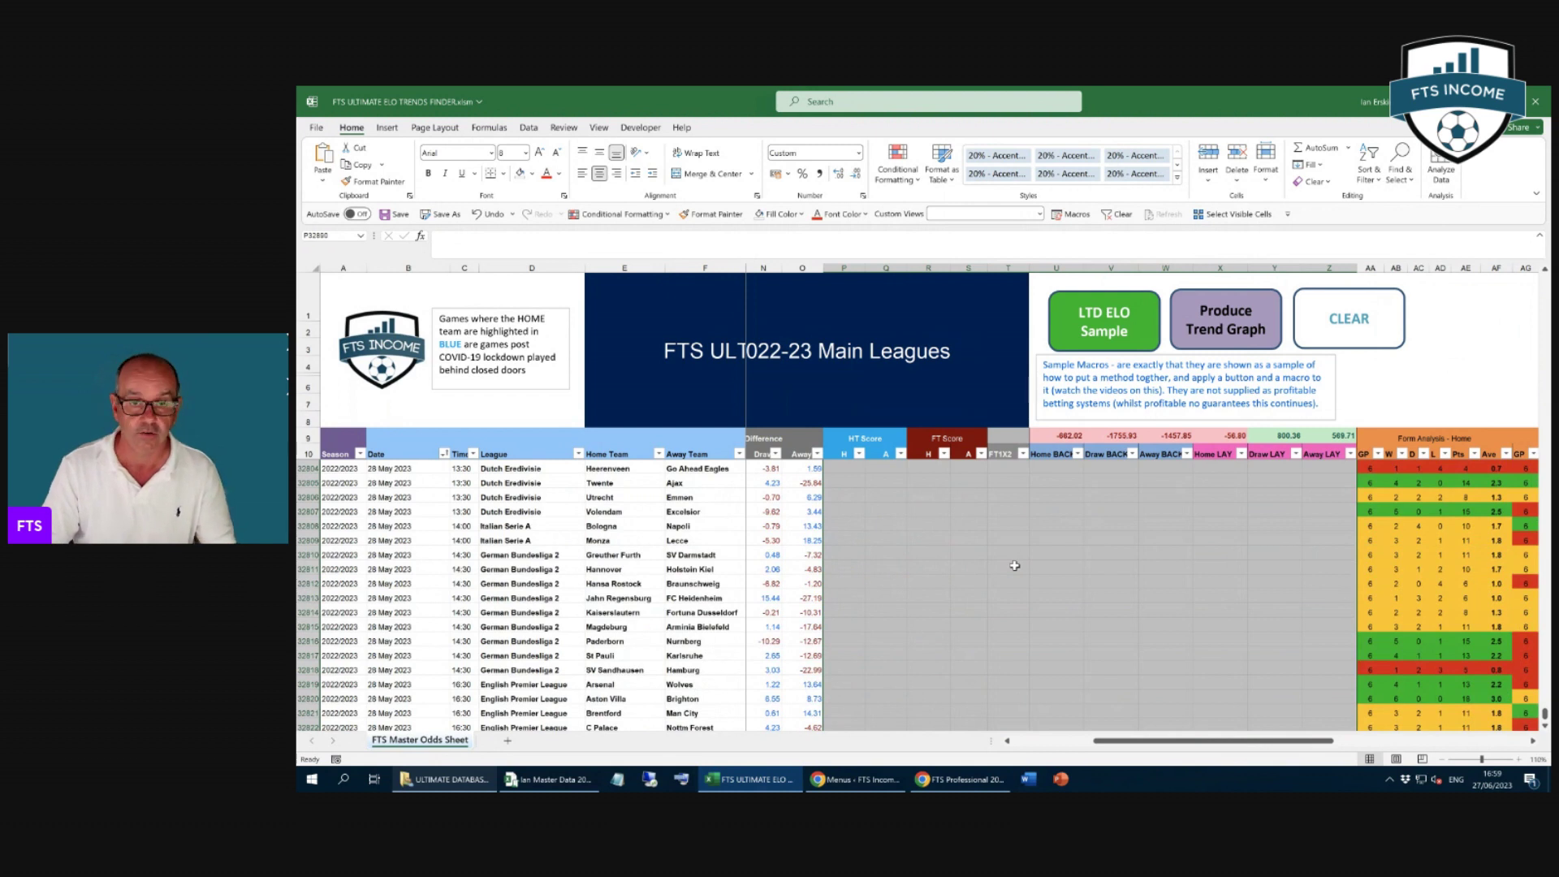
scroll(1014, 566, down, 2)
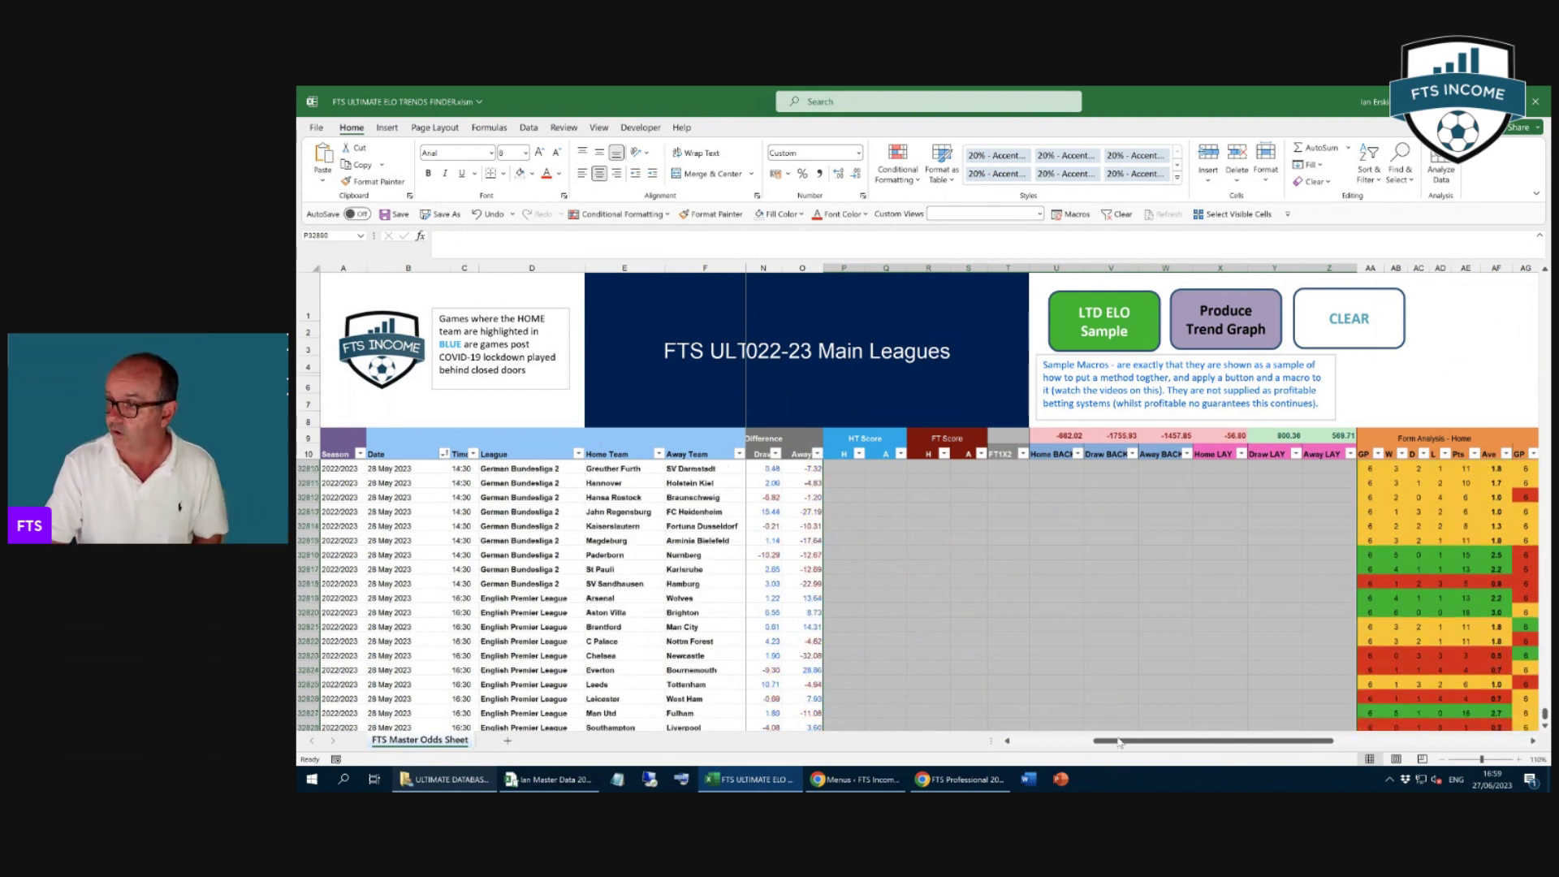
drag(1119, 741, 1036, 741)
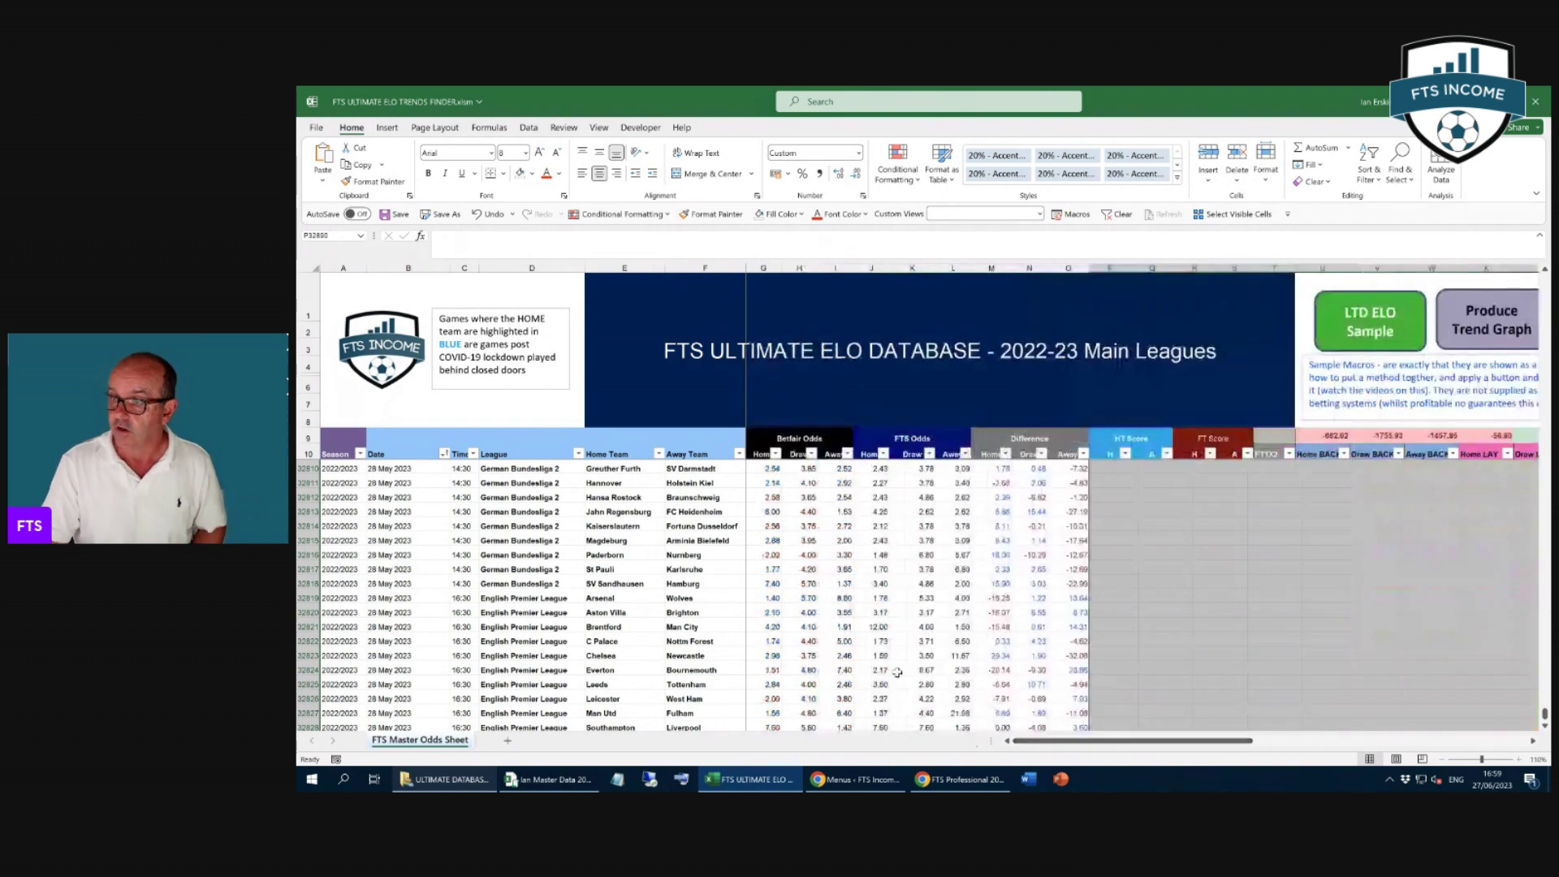
click(615, 527)
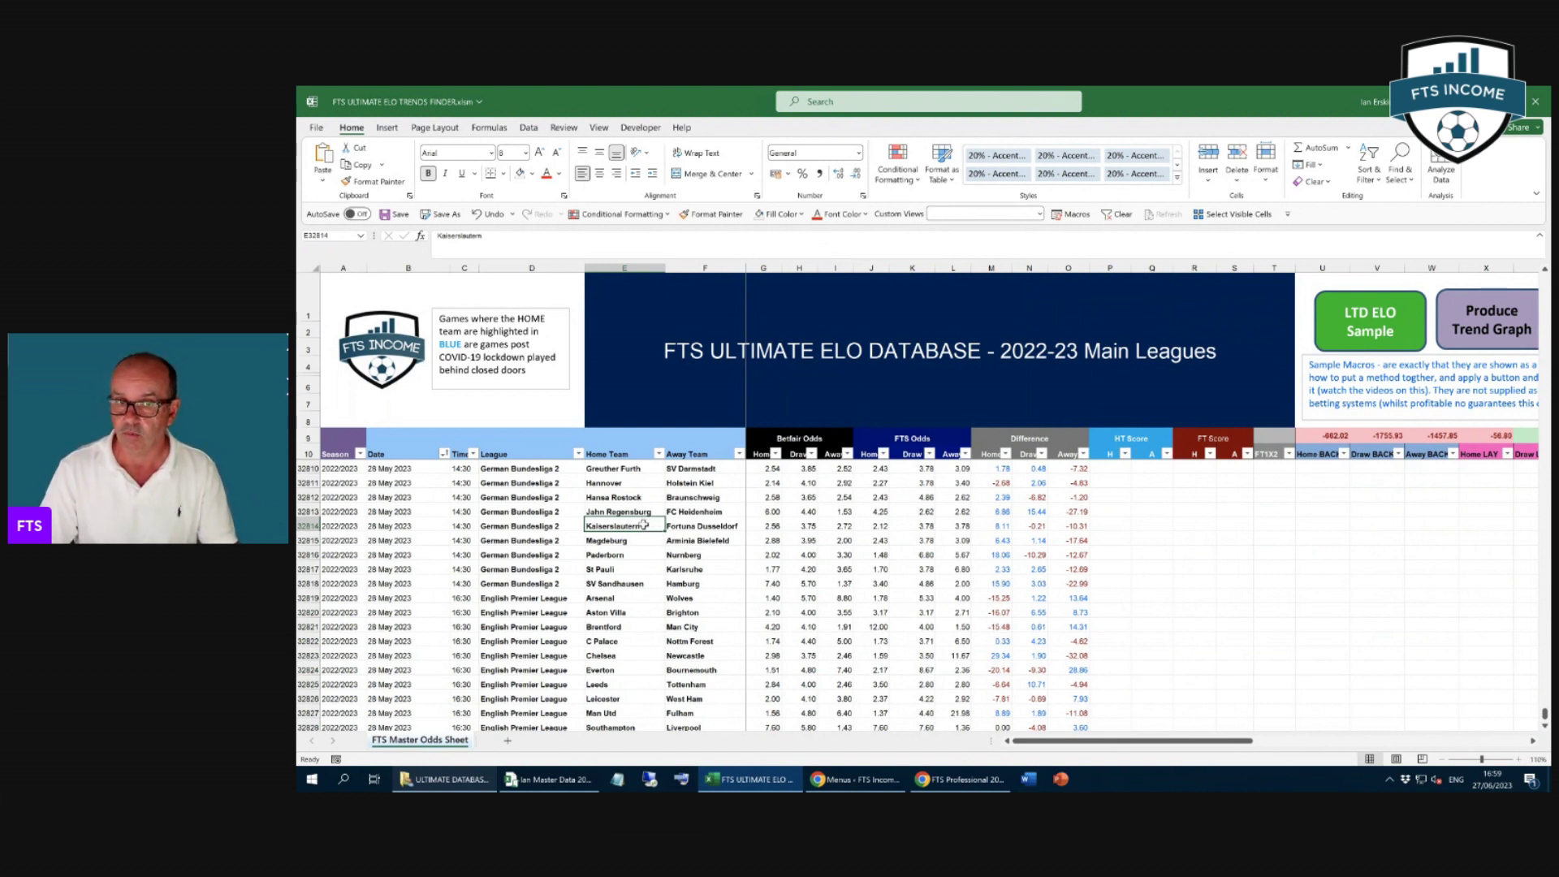
Apply a between filter to the Betfair Home odds, with a minimum of 2.
click(775, 454)
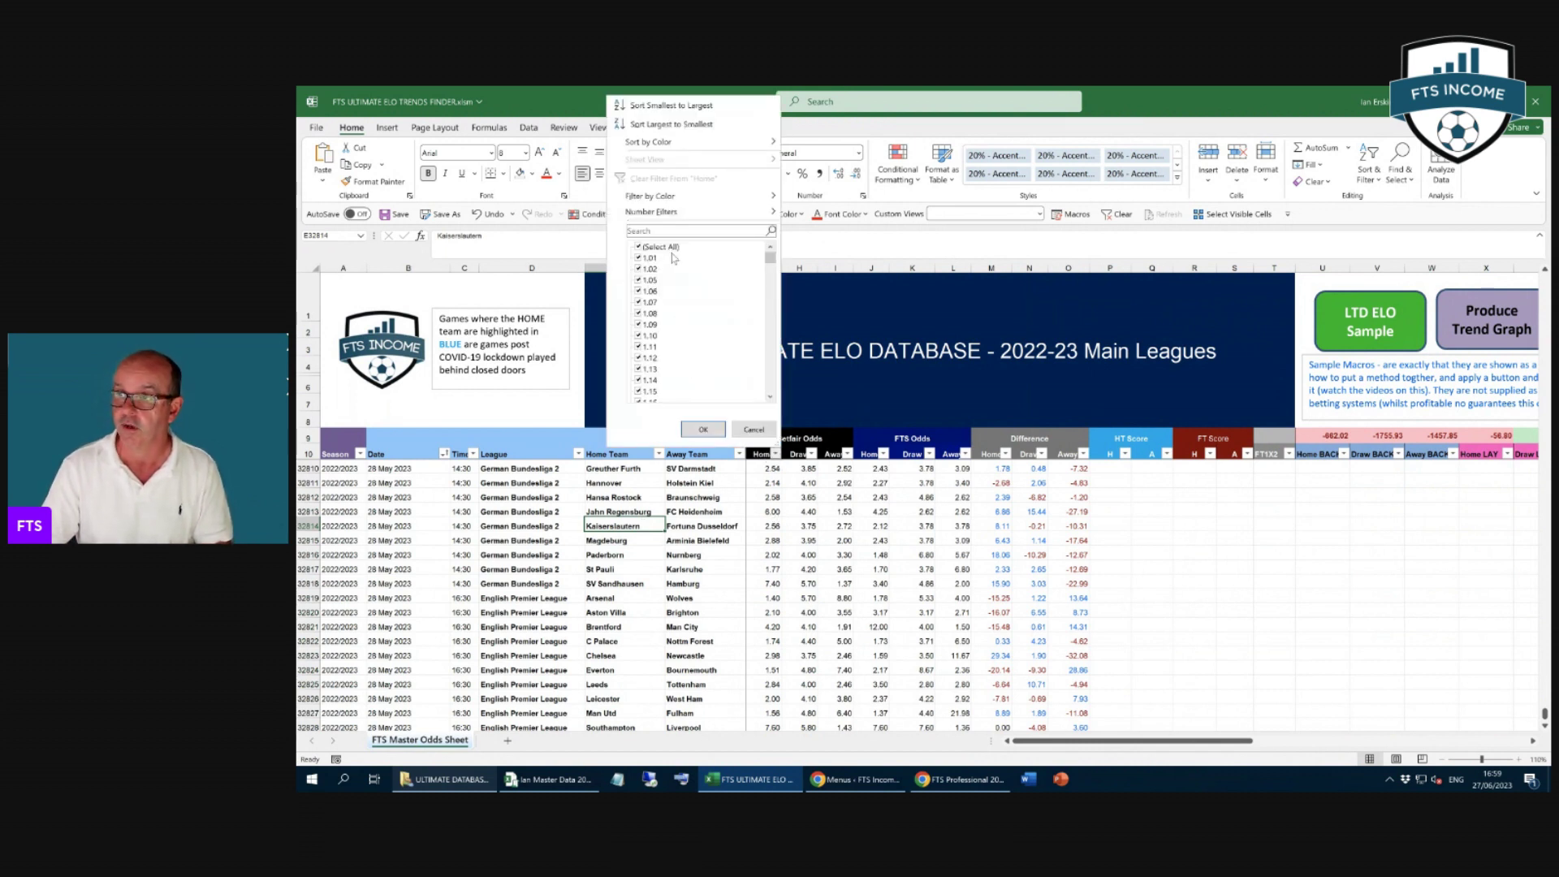
mouse_move(676, 211)
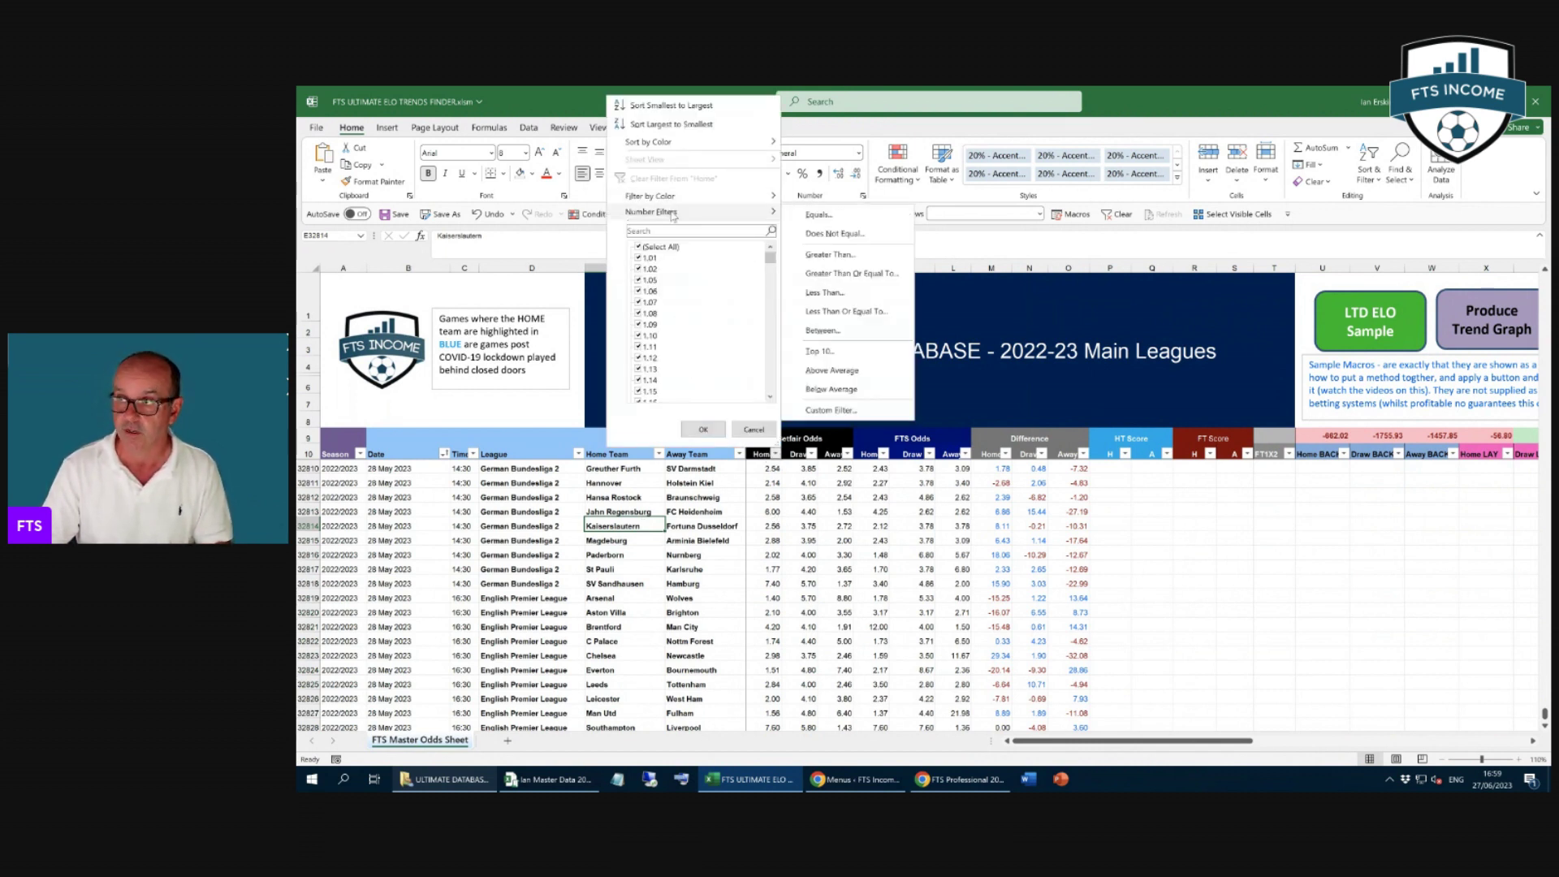
click(824, 340)
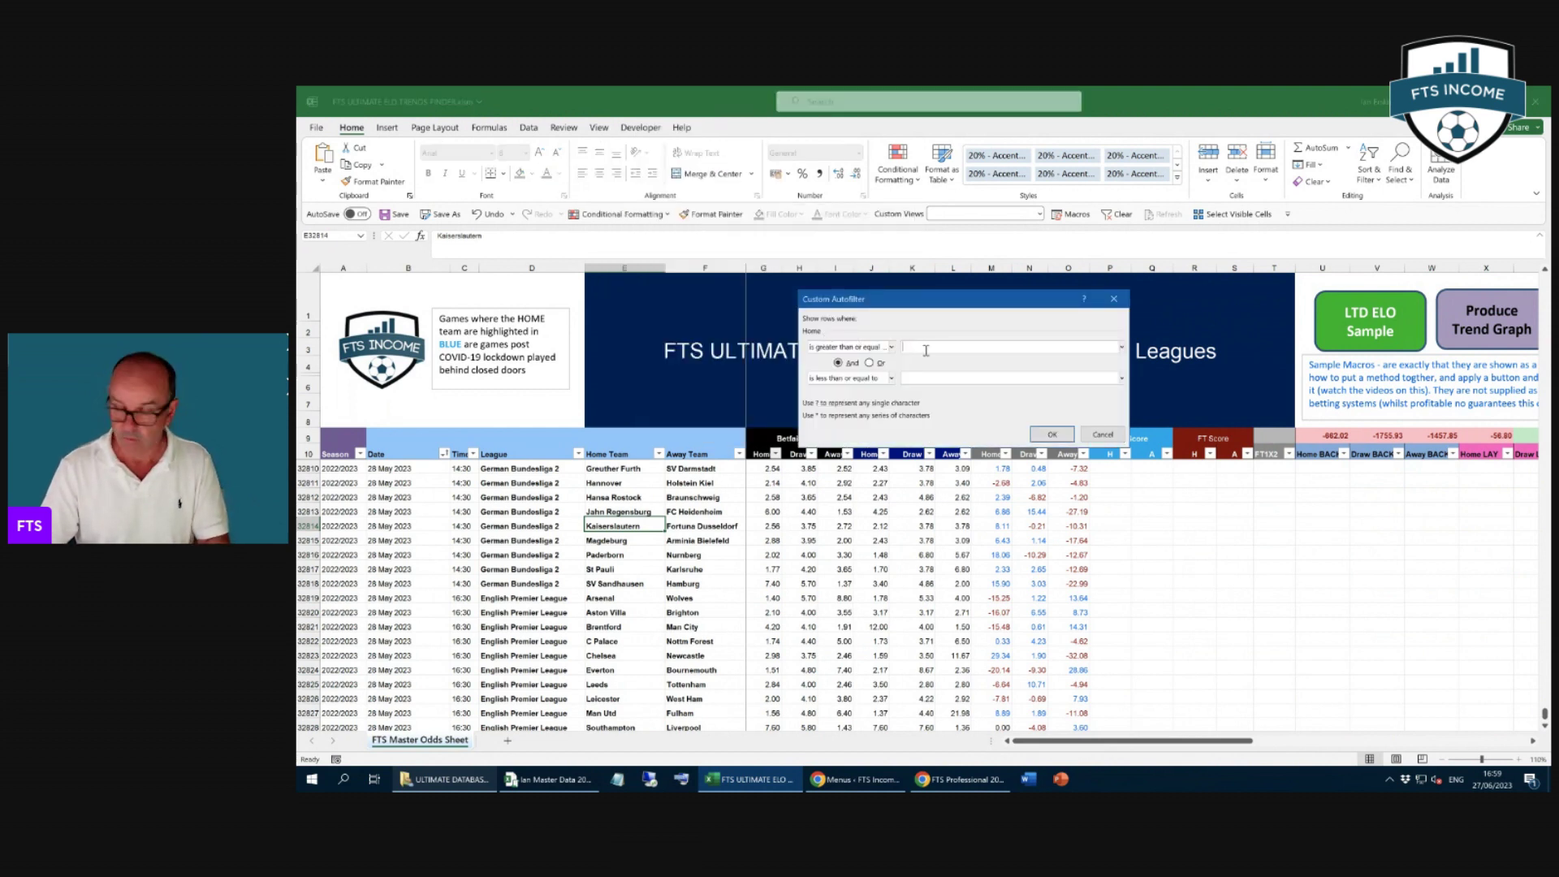
text(2)
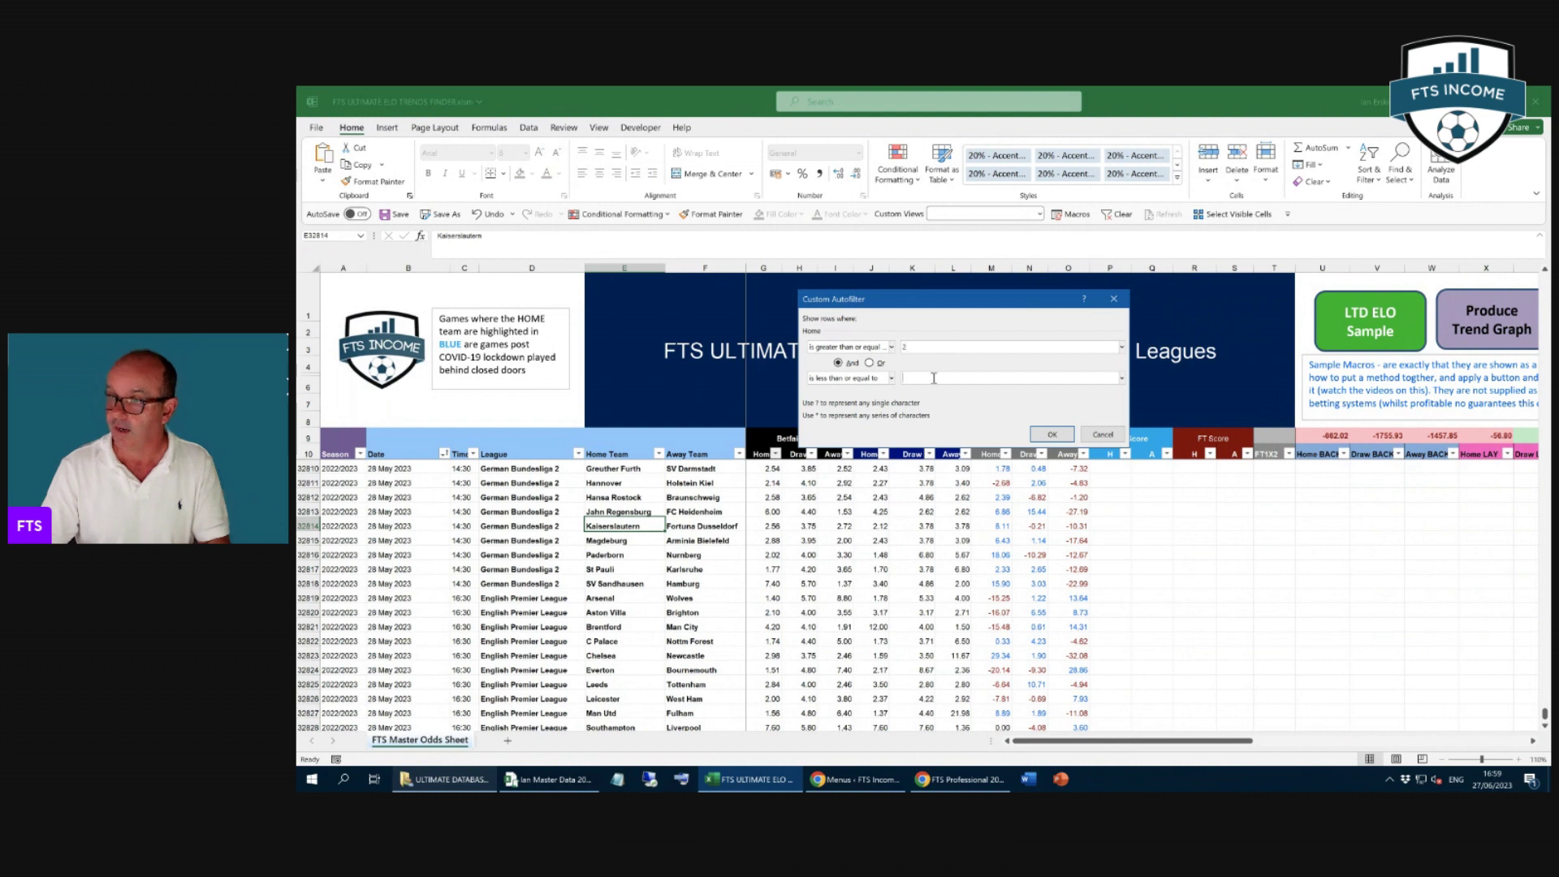
click(1052, 434)
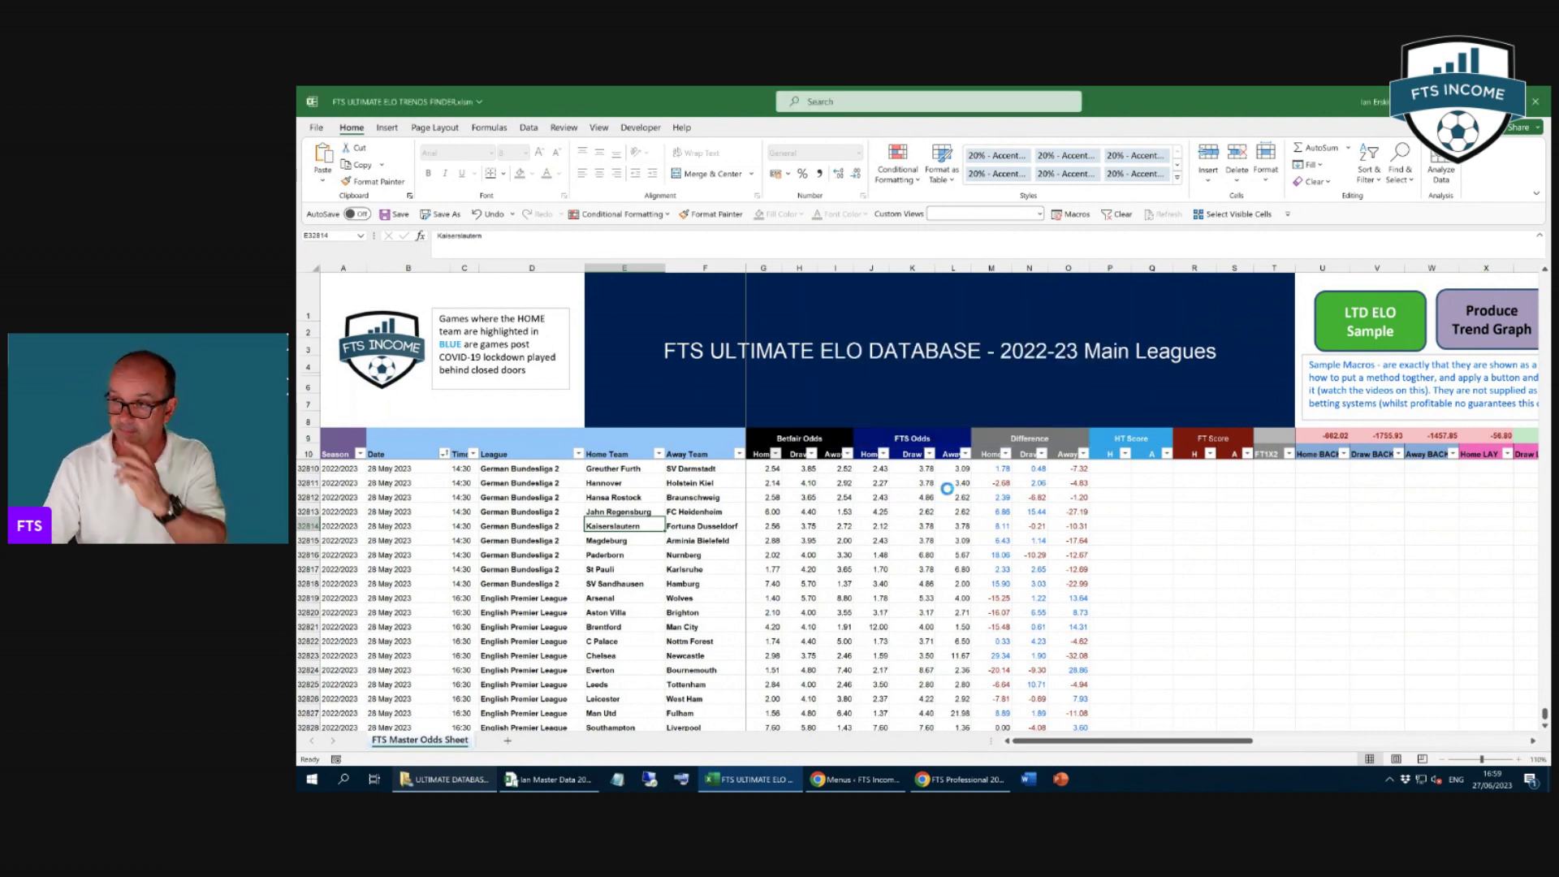
Filter the Betfair Away odds to values between 2 and 3.
click(848, 464)
click(847, 455)
mouse_move(753, 203)
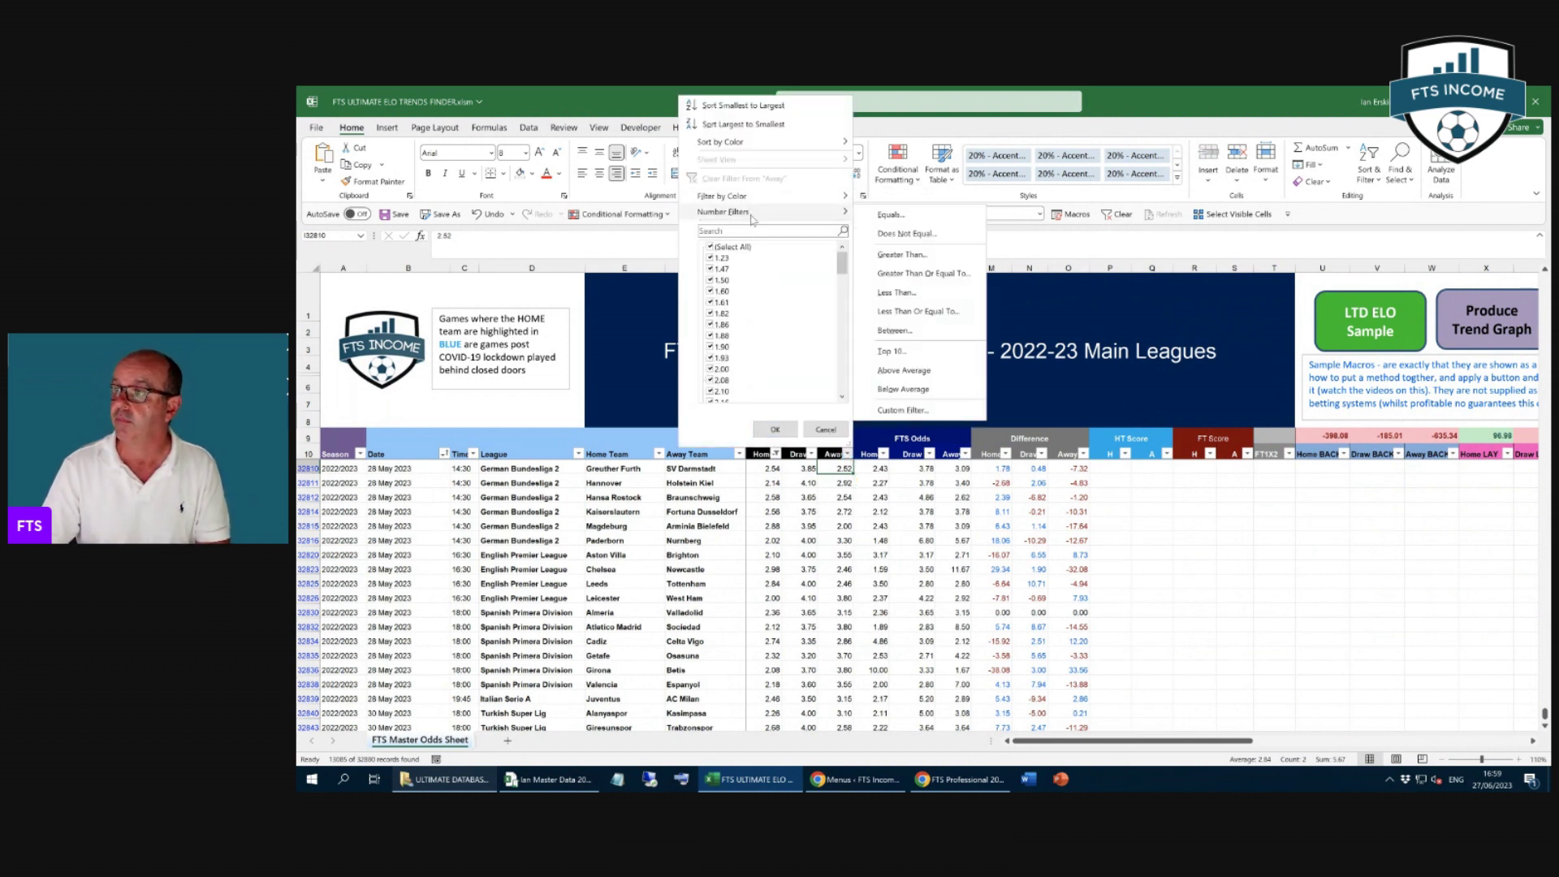
click(904, 334)
text(2)
click(920, 378)
text(3)
click(1051, 435)
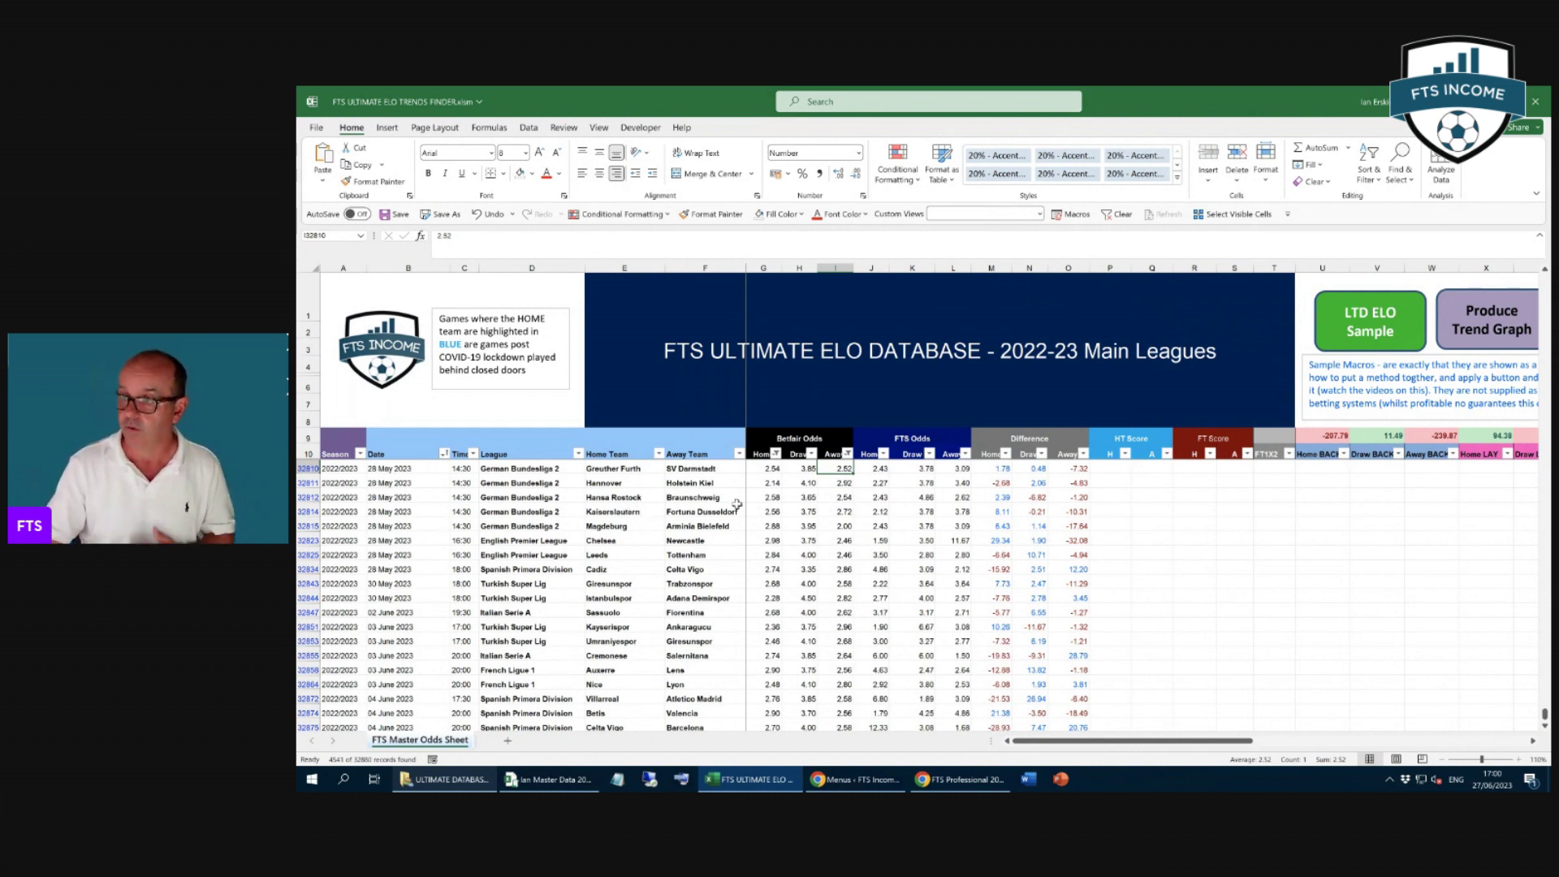
Produce the ELO trend graph for Kaiserslautern v Fortuna Dusseldorf, examine both teams' ELO values, and return to the FTS Master Odds Sheet.
click(621, 513)
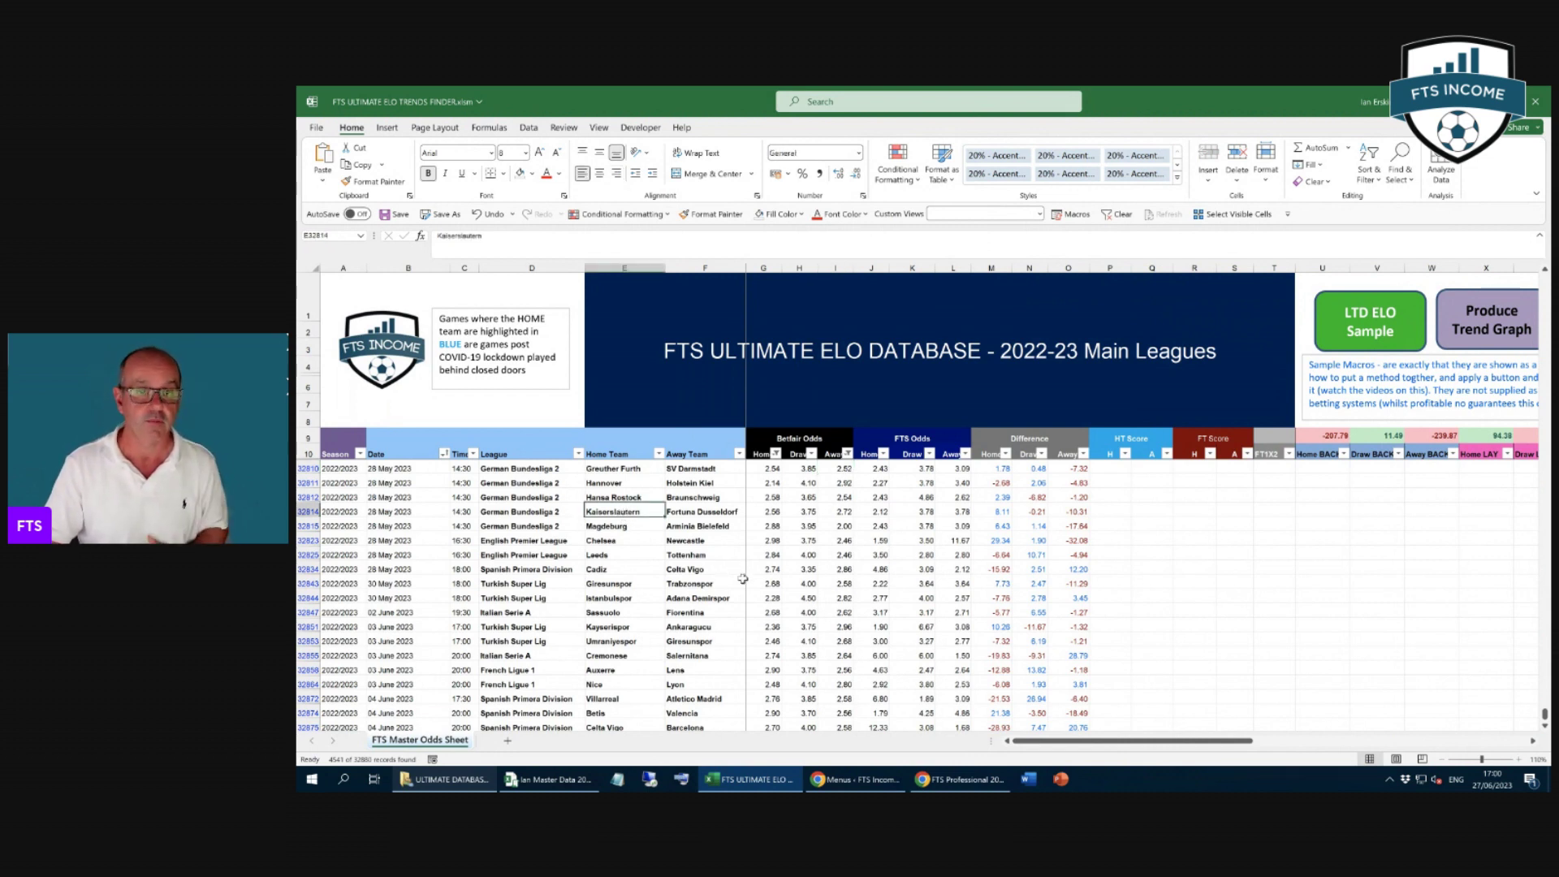
click(1490, 328)
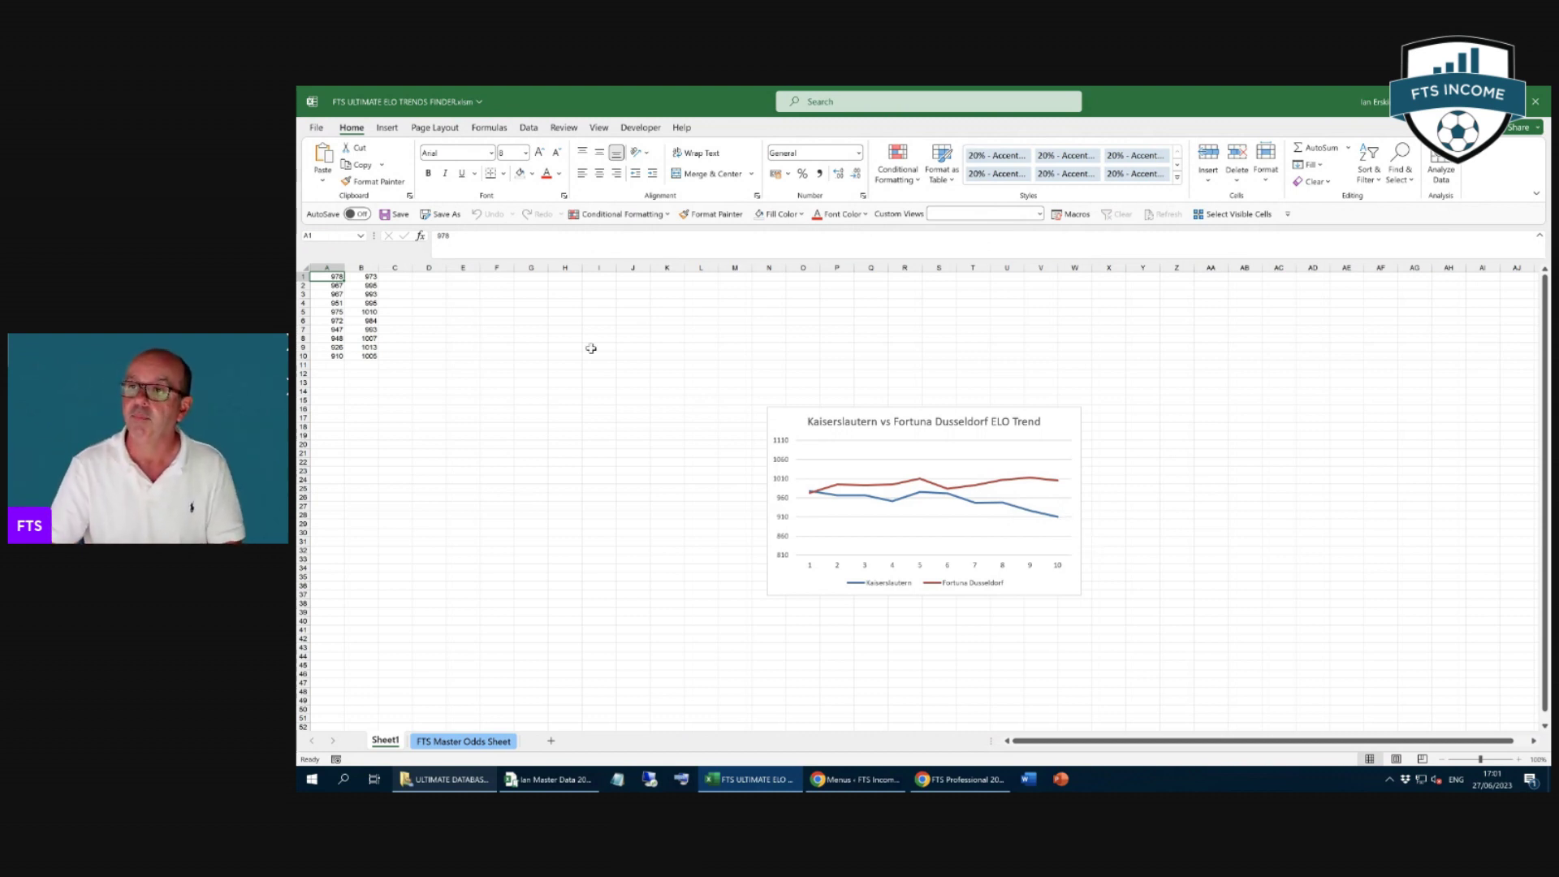
drag(340, 274, 366, 356)
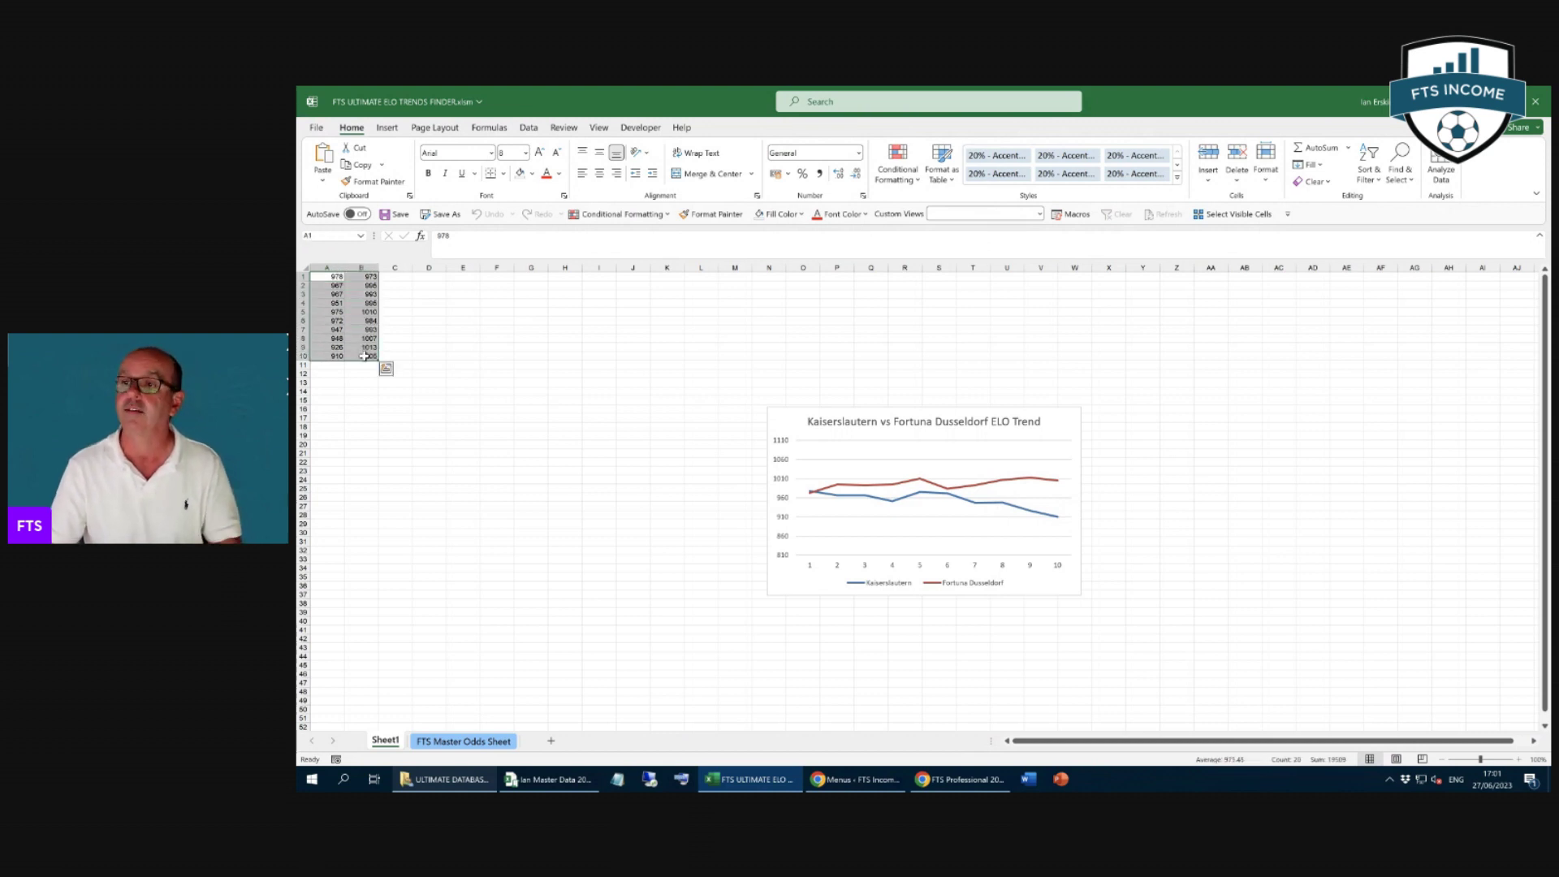
click(331, 277)
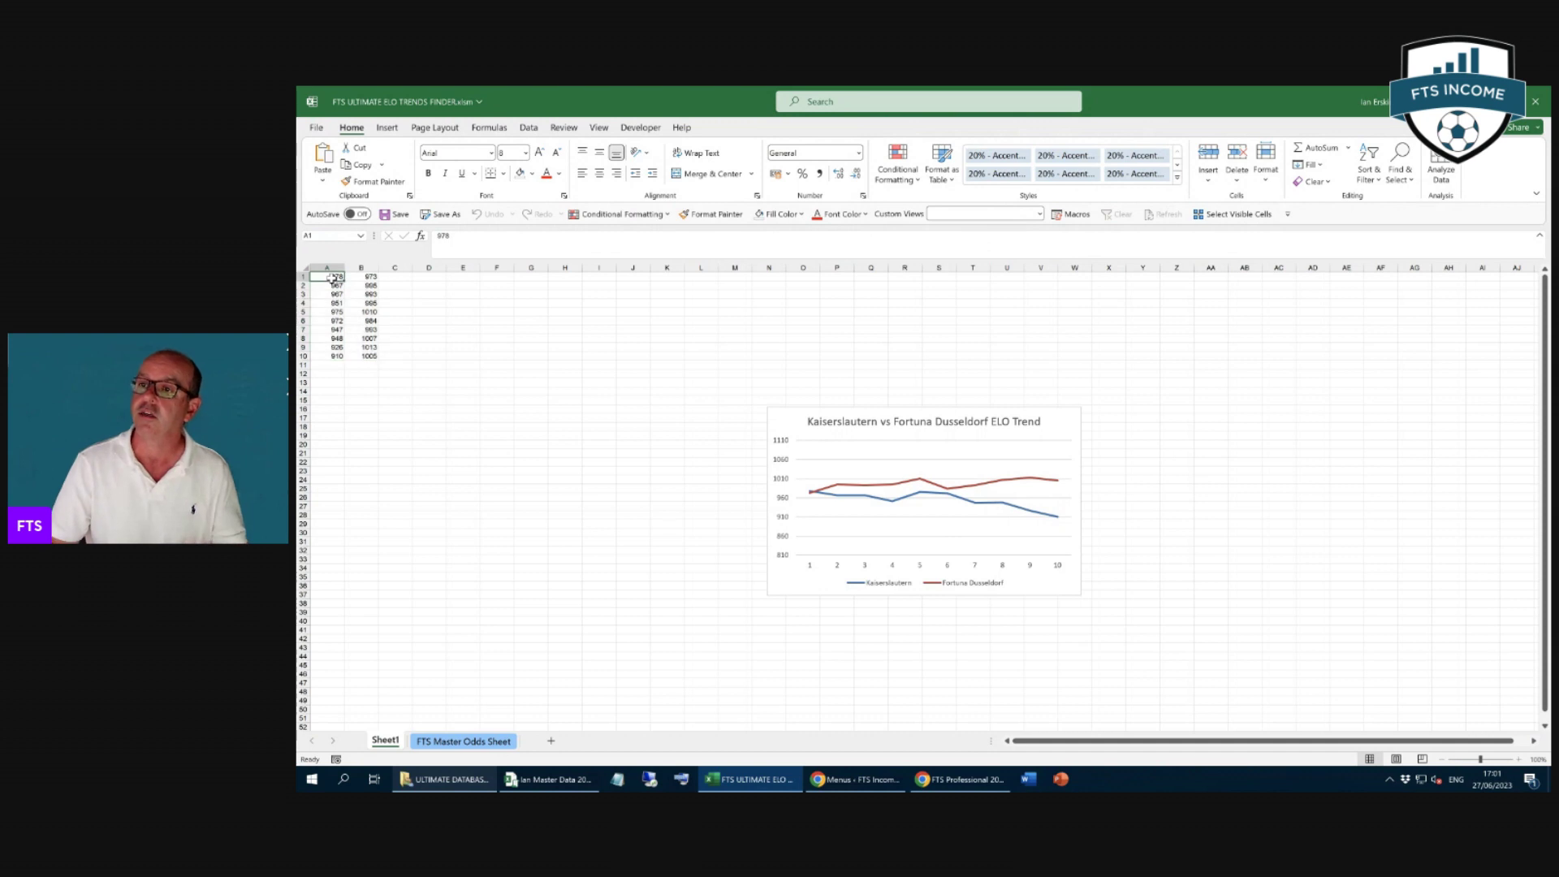
click(337, 357)
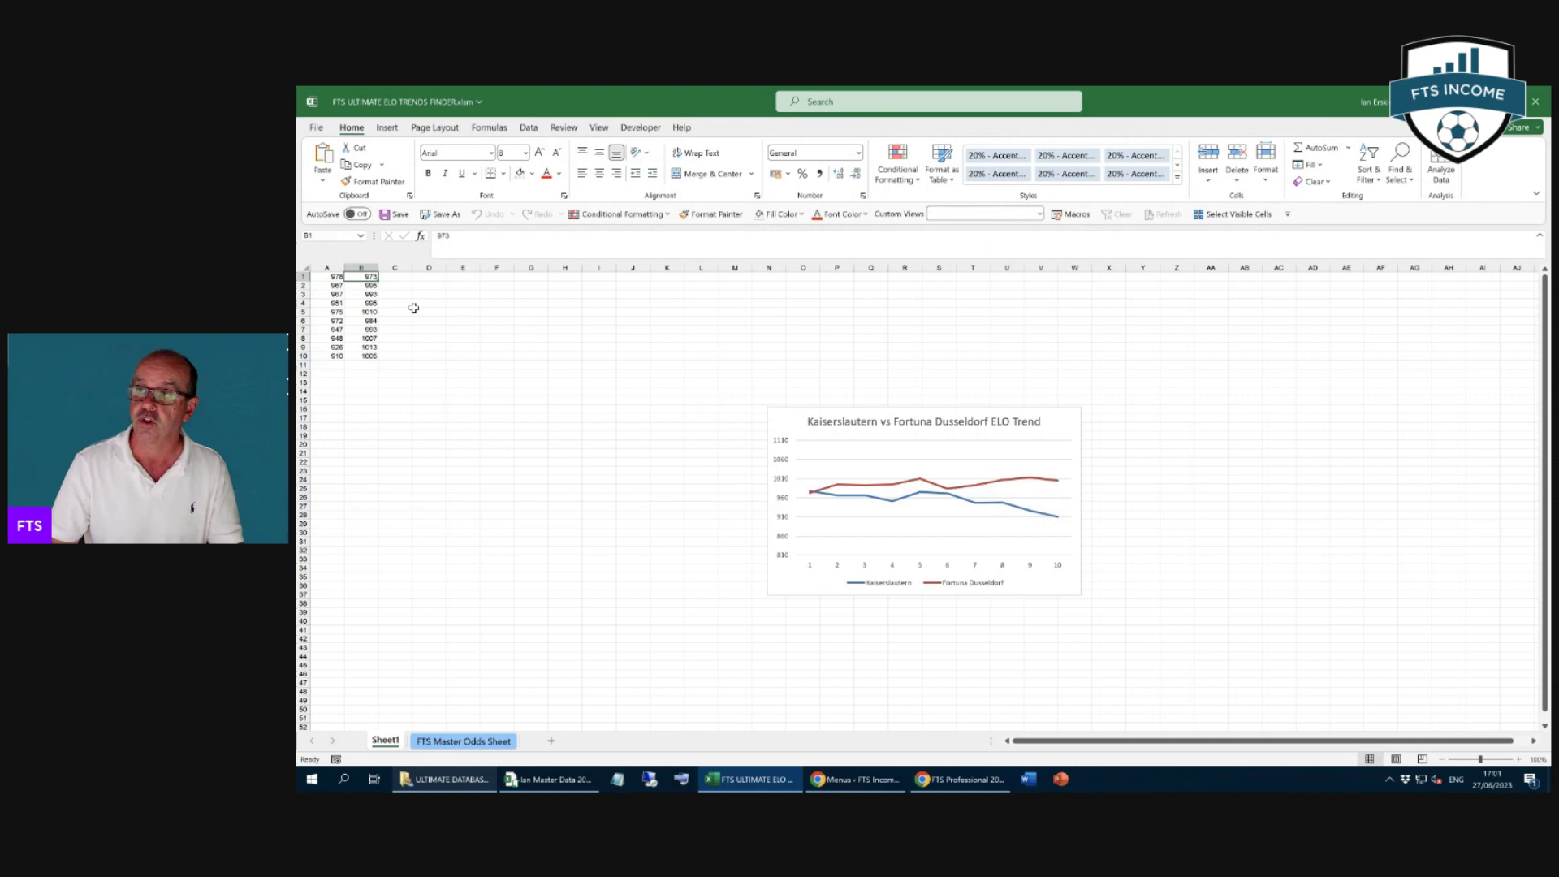
click(366, 358)
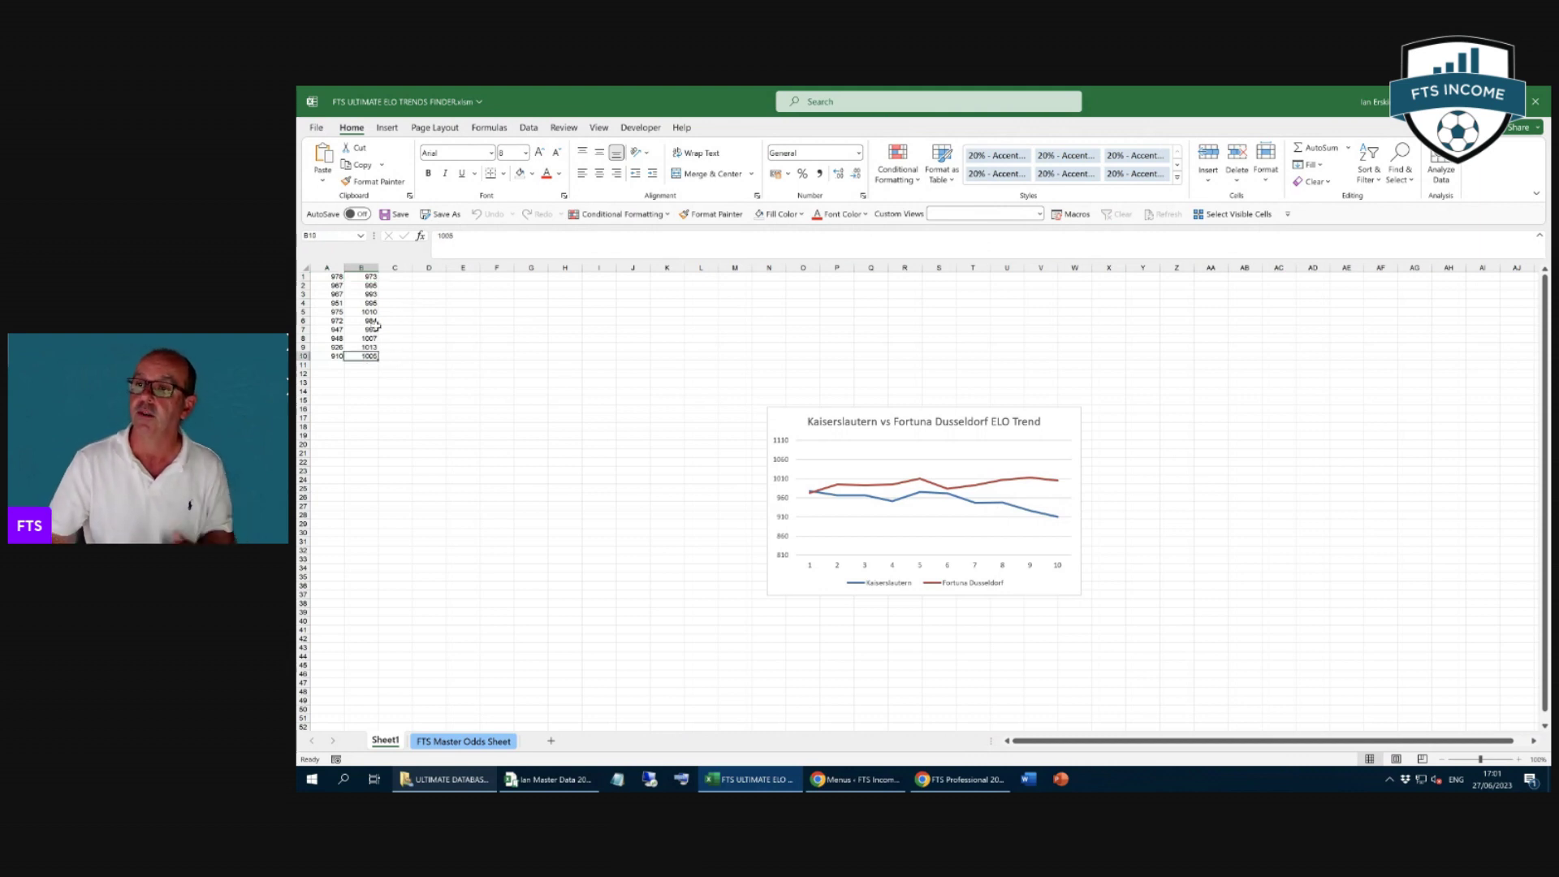
click(335, 313)
drag(337, 314, 332, 351)
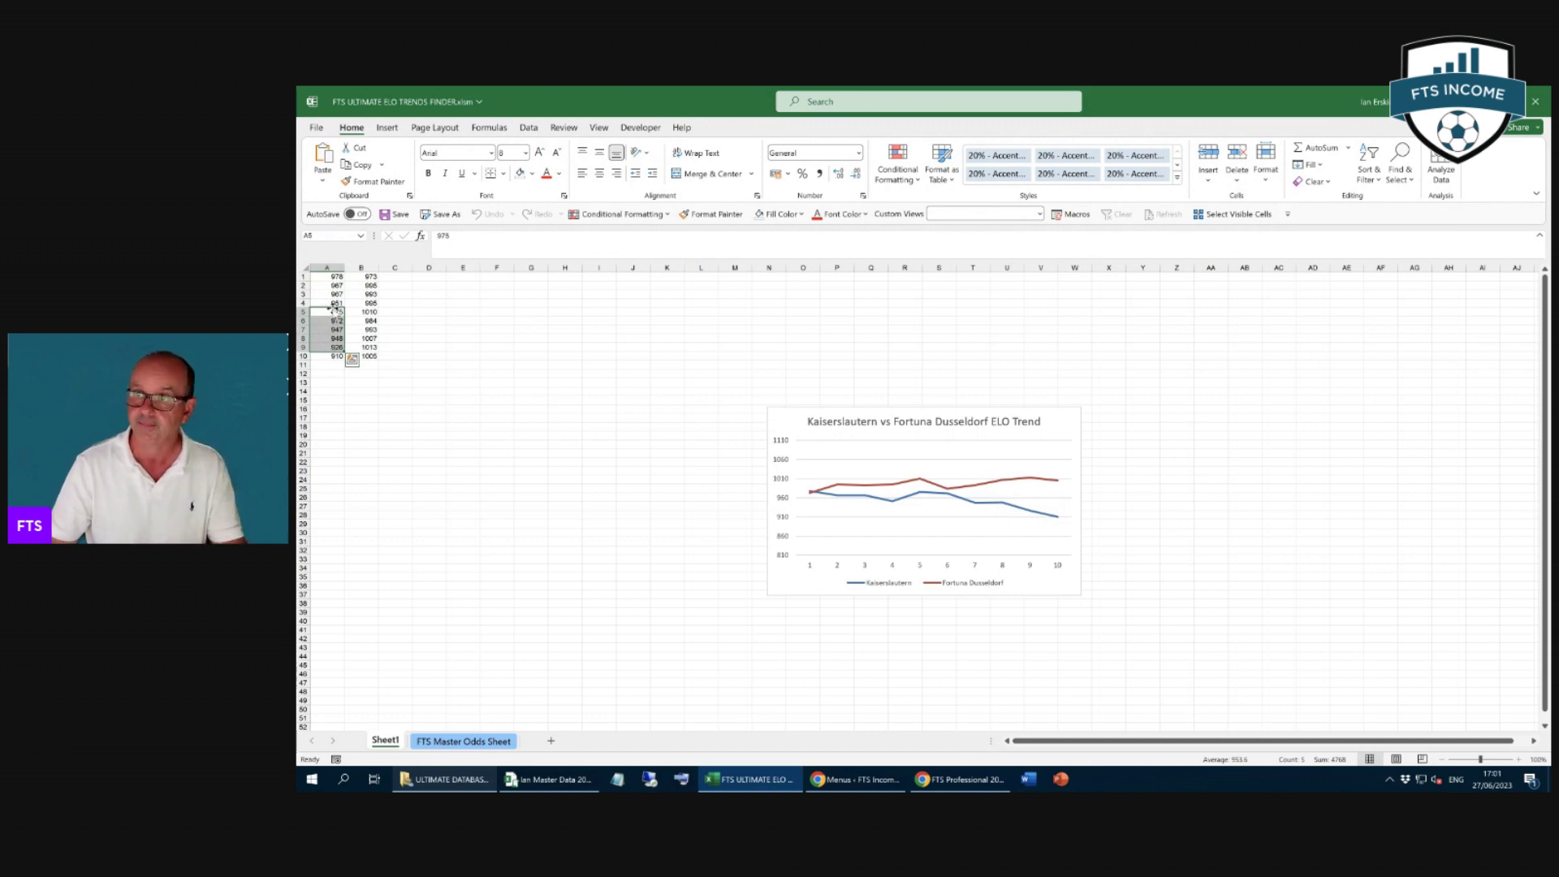
drag(328, 305, 367, 348)
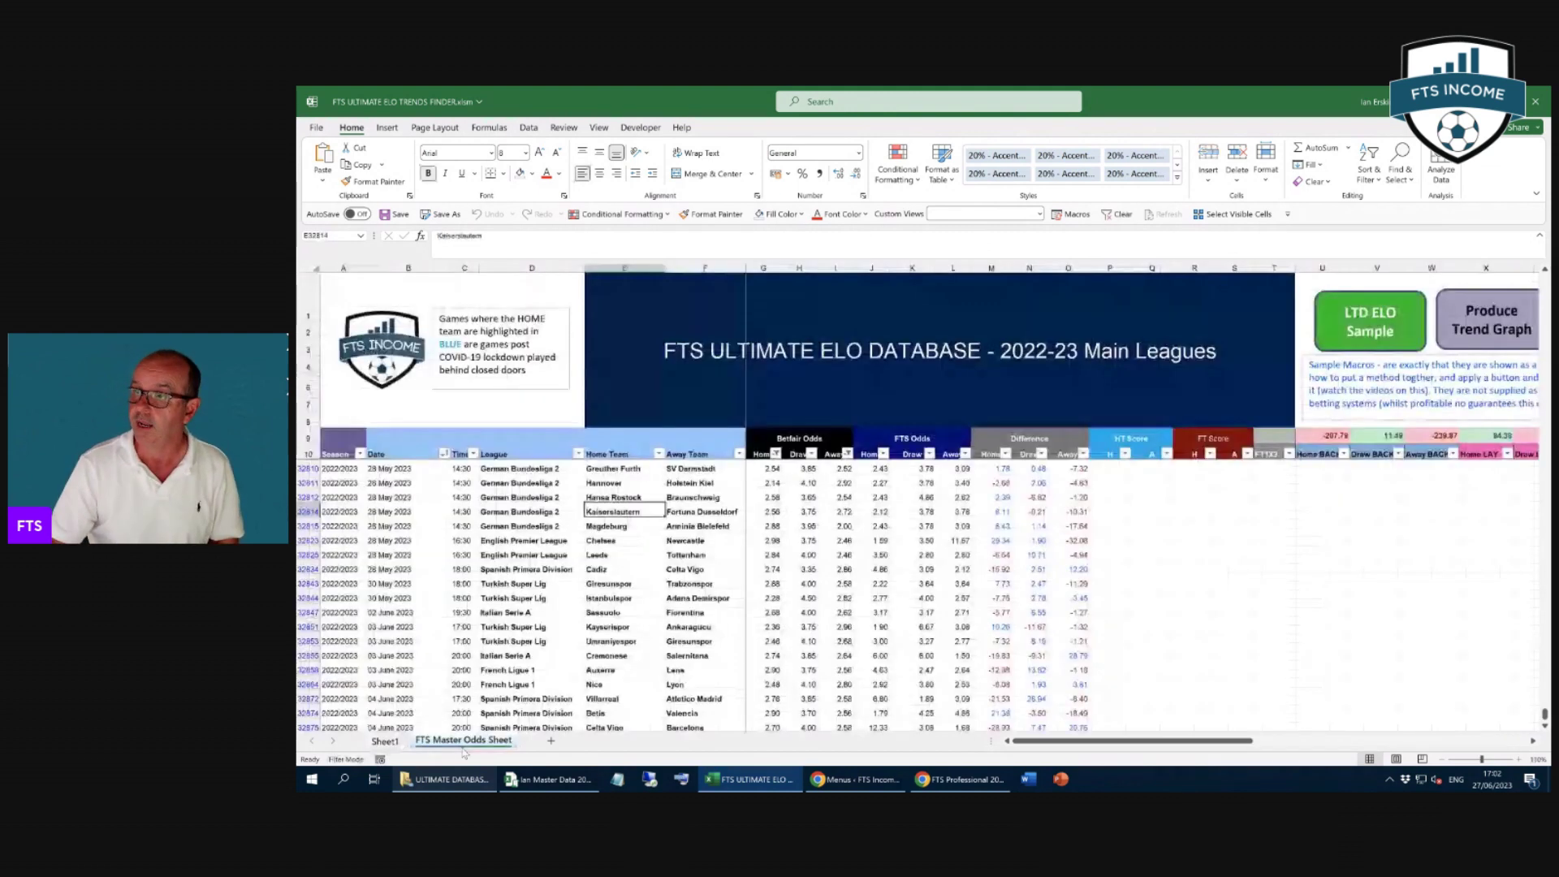
Produce the ELO trend graph for Magdeburg v Arminia Bielefeld, view it, and delete its sheet.
click(603, 526)
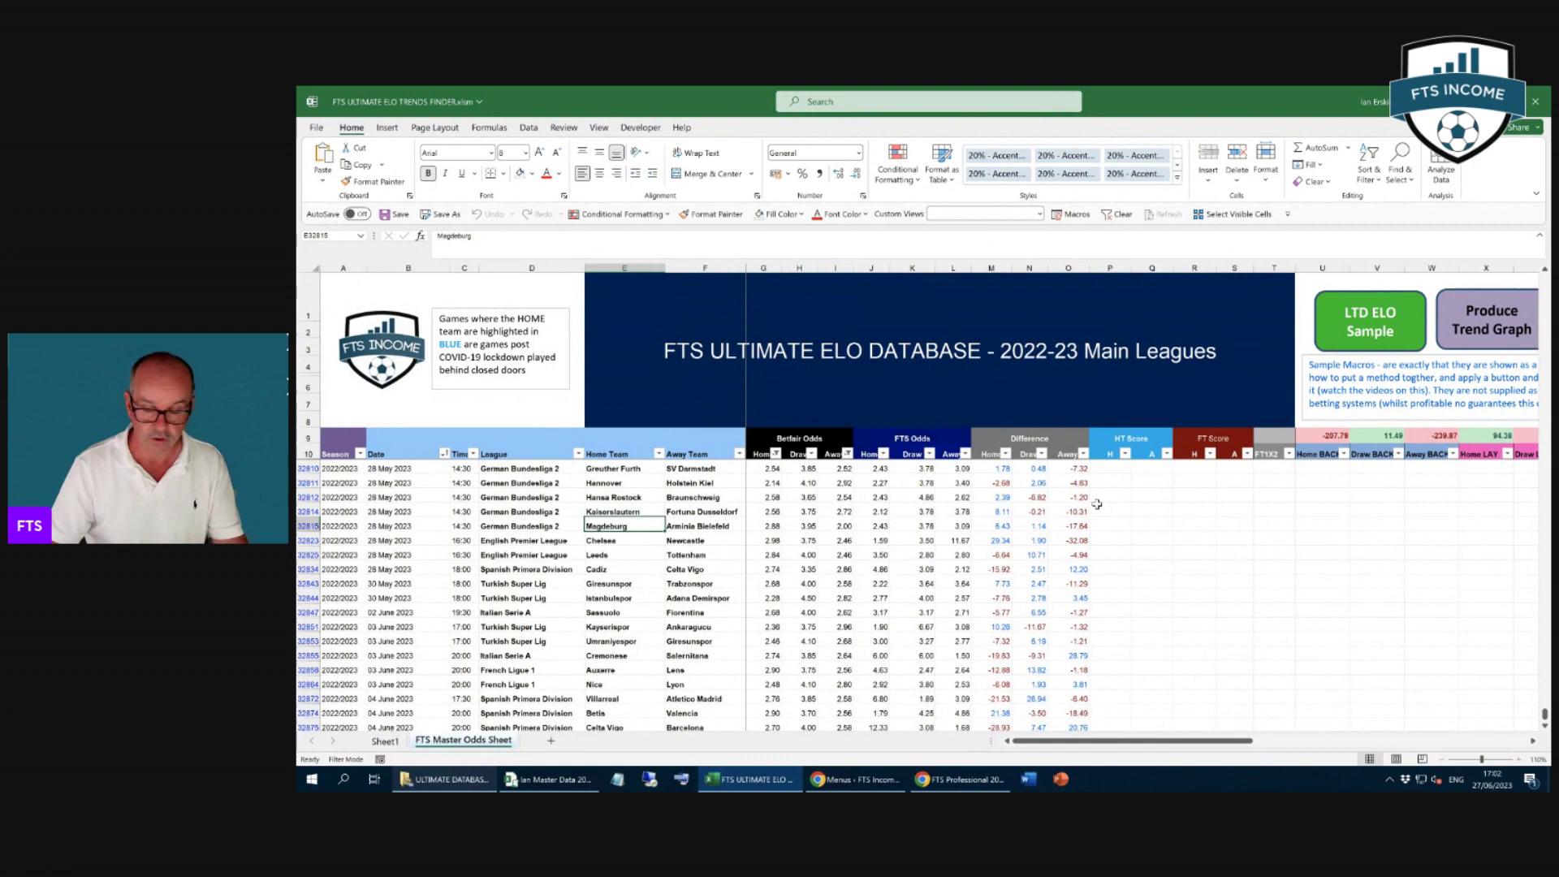
click(1482, 325)
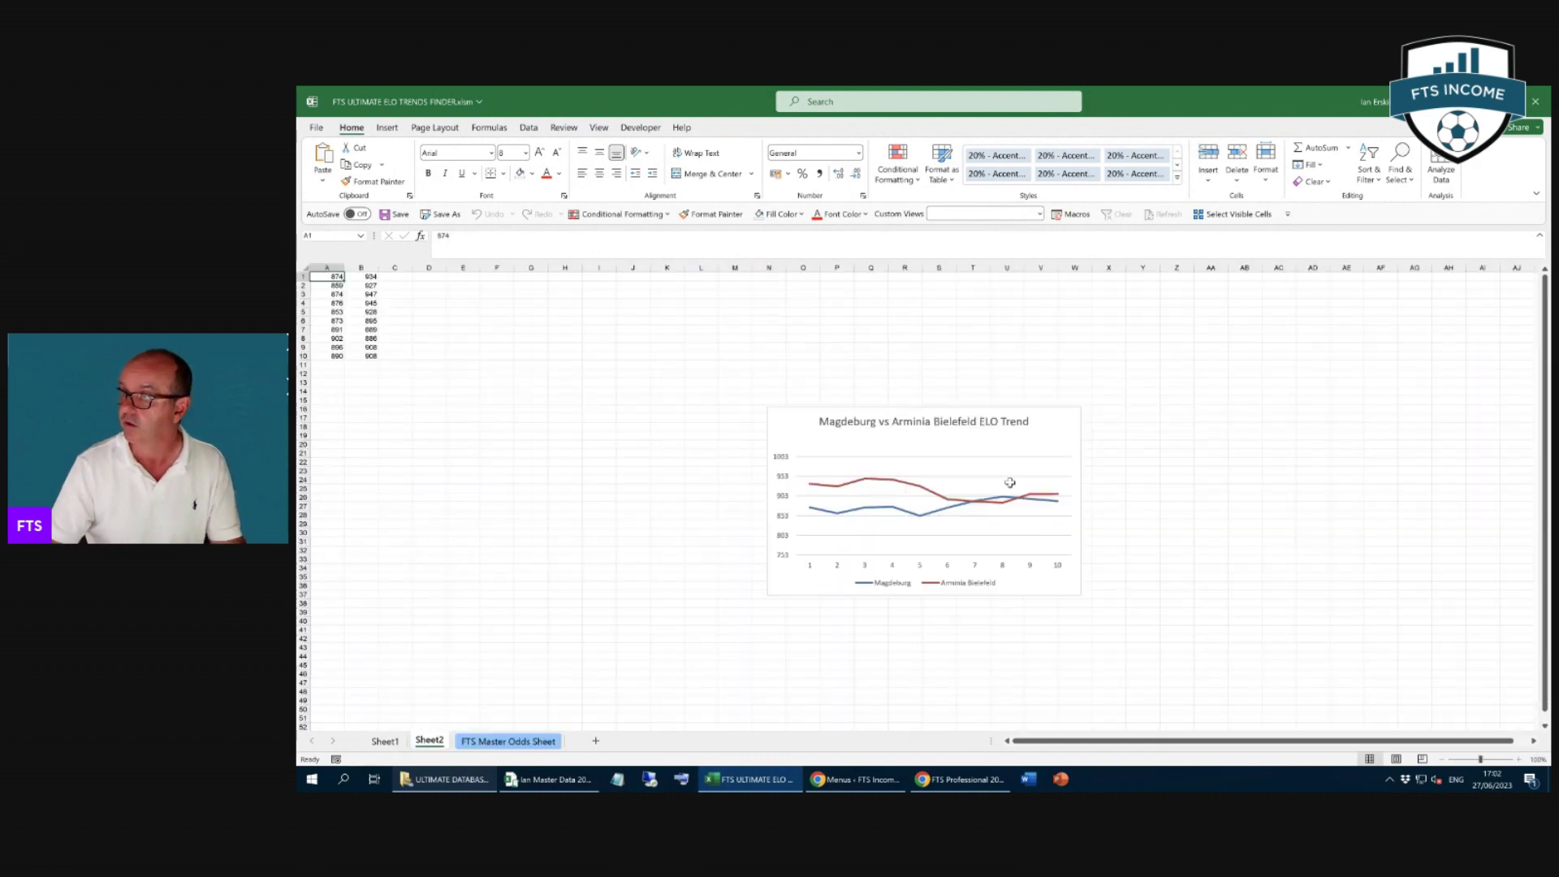
right_click(431, 740)
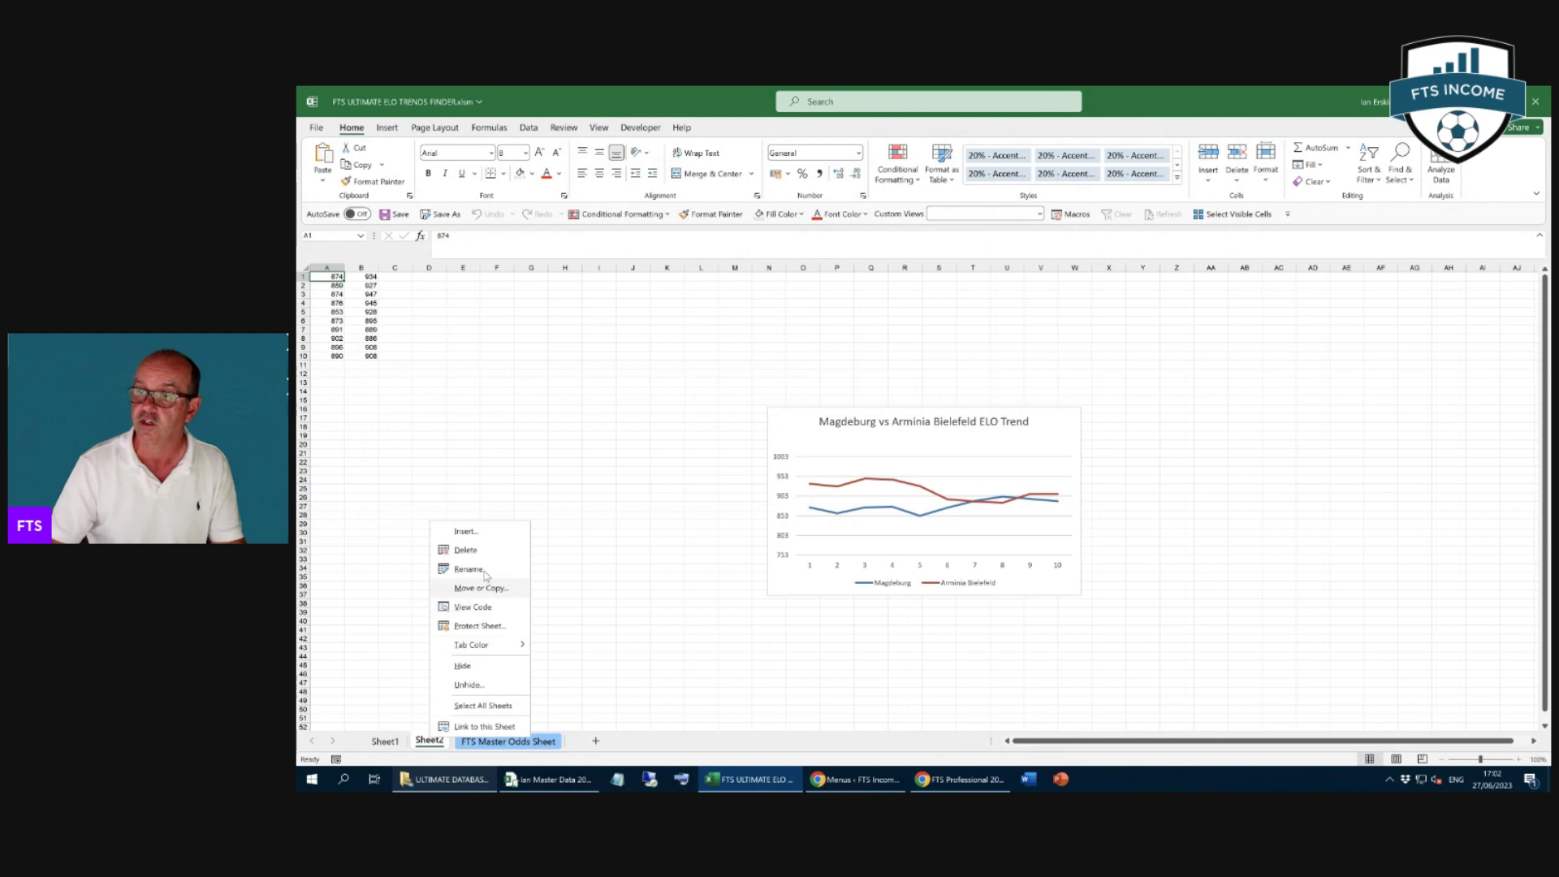
click(466, 551)
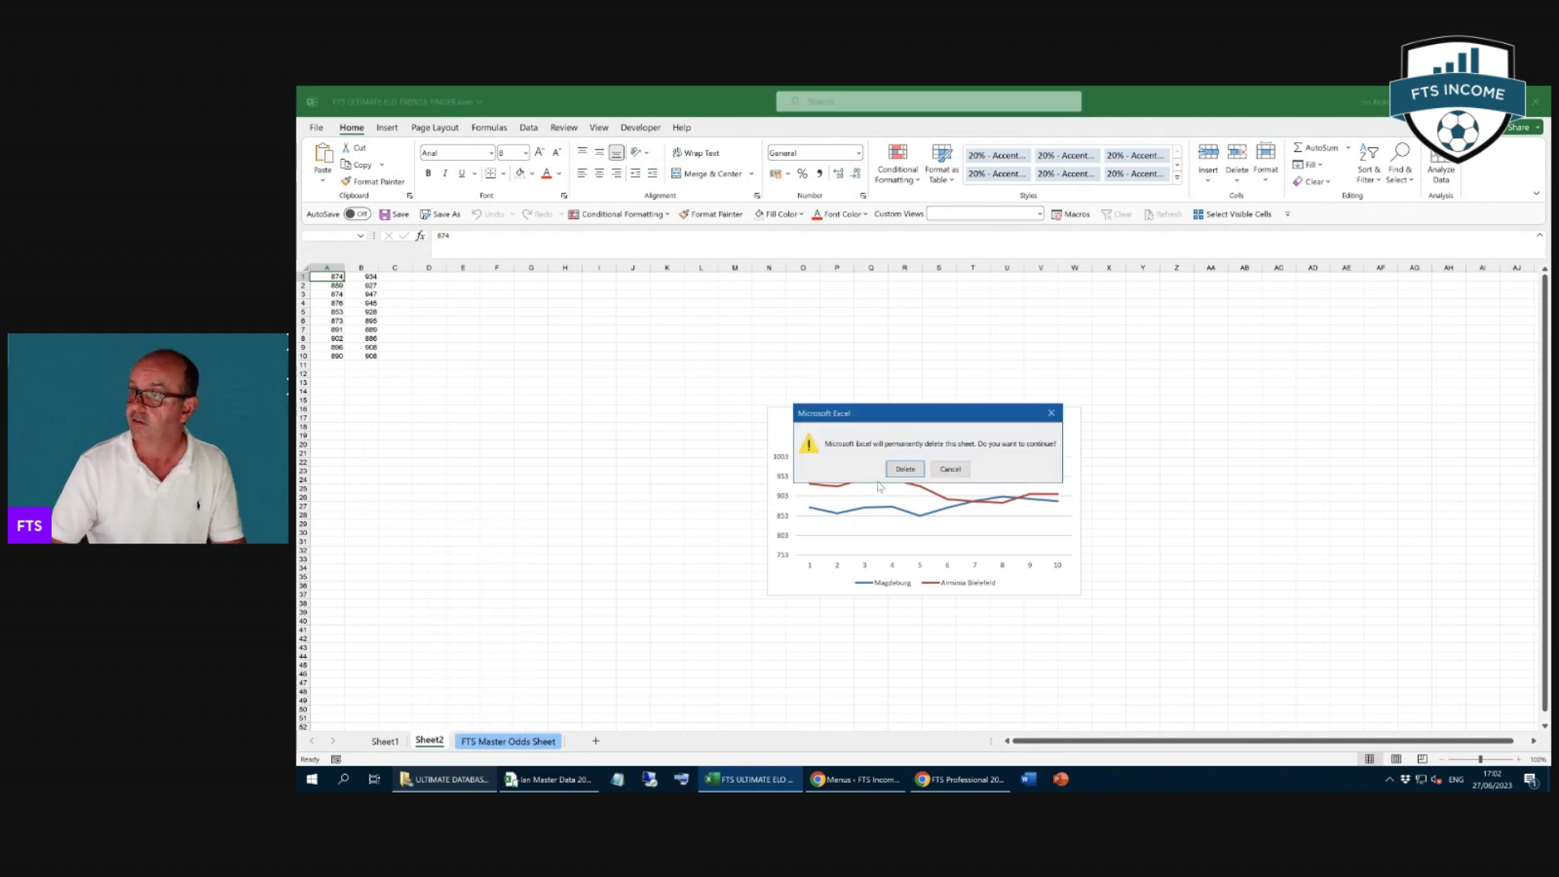
click(905, 469)
Produce the ELO trend graph for Chelsea v Newcastle, view it, and delete its sheet.
click(605, 541)
click(1485, 319)
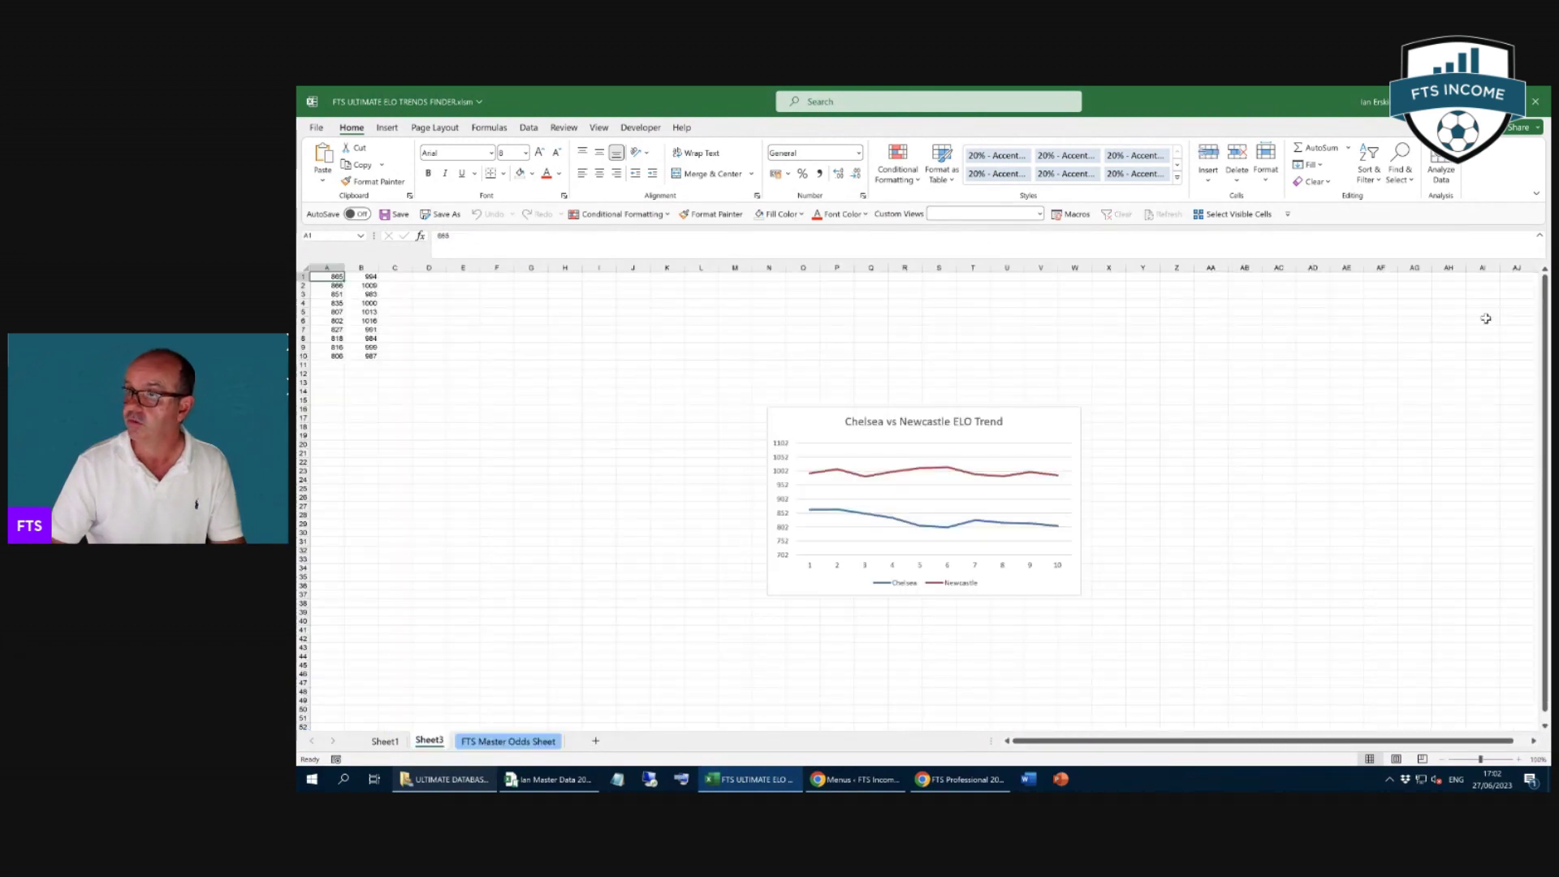
right_click(428, 742)
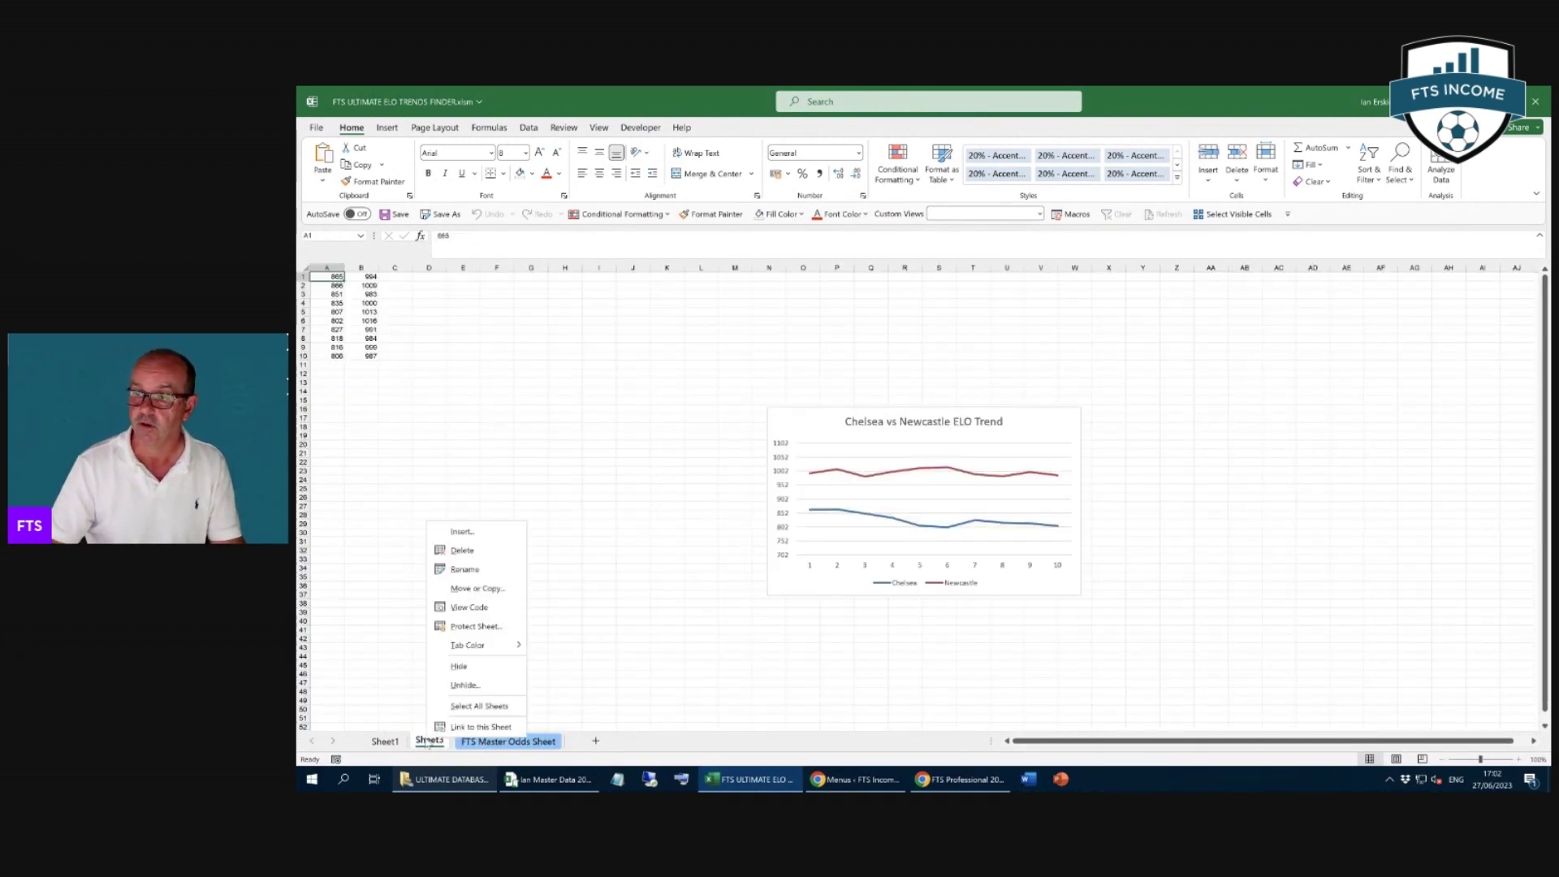
click(461, 550)
click(894, 471)
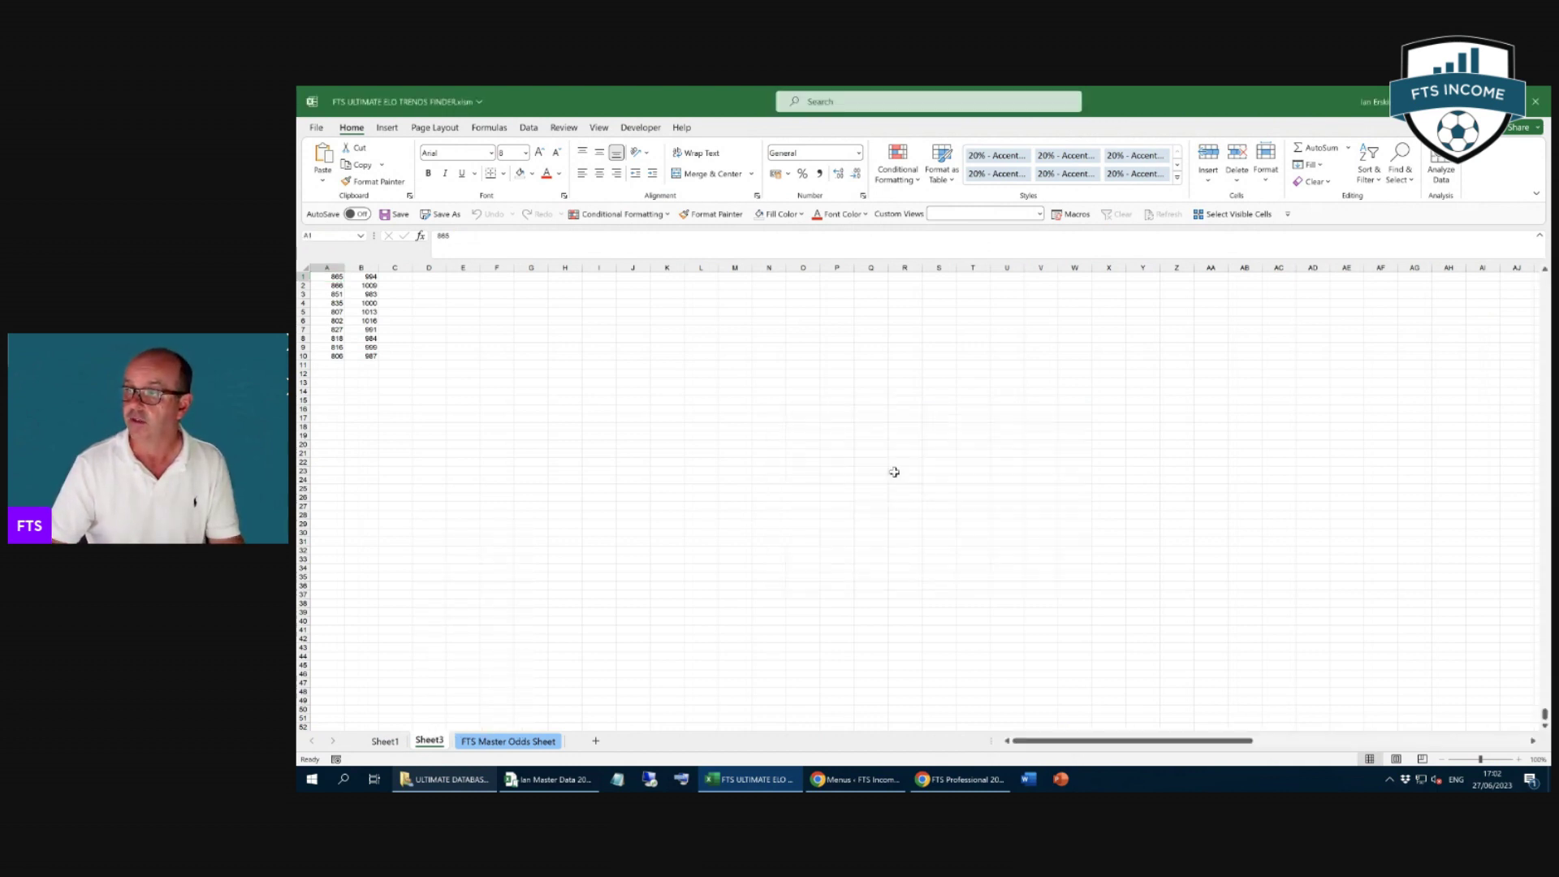
Produce the ELO trend graph for the Leeds v Tottenham fixture.
click(644, 550)
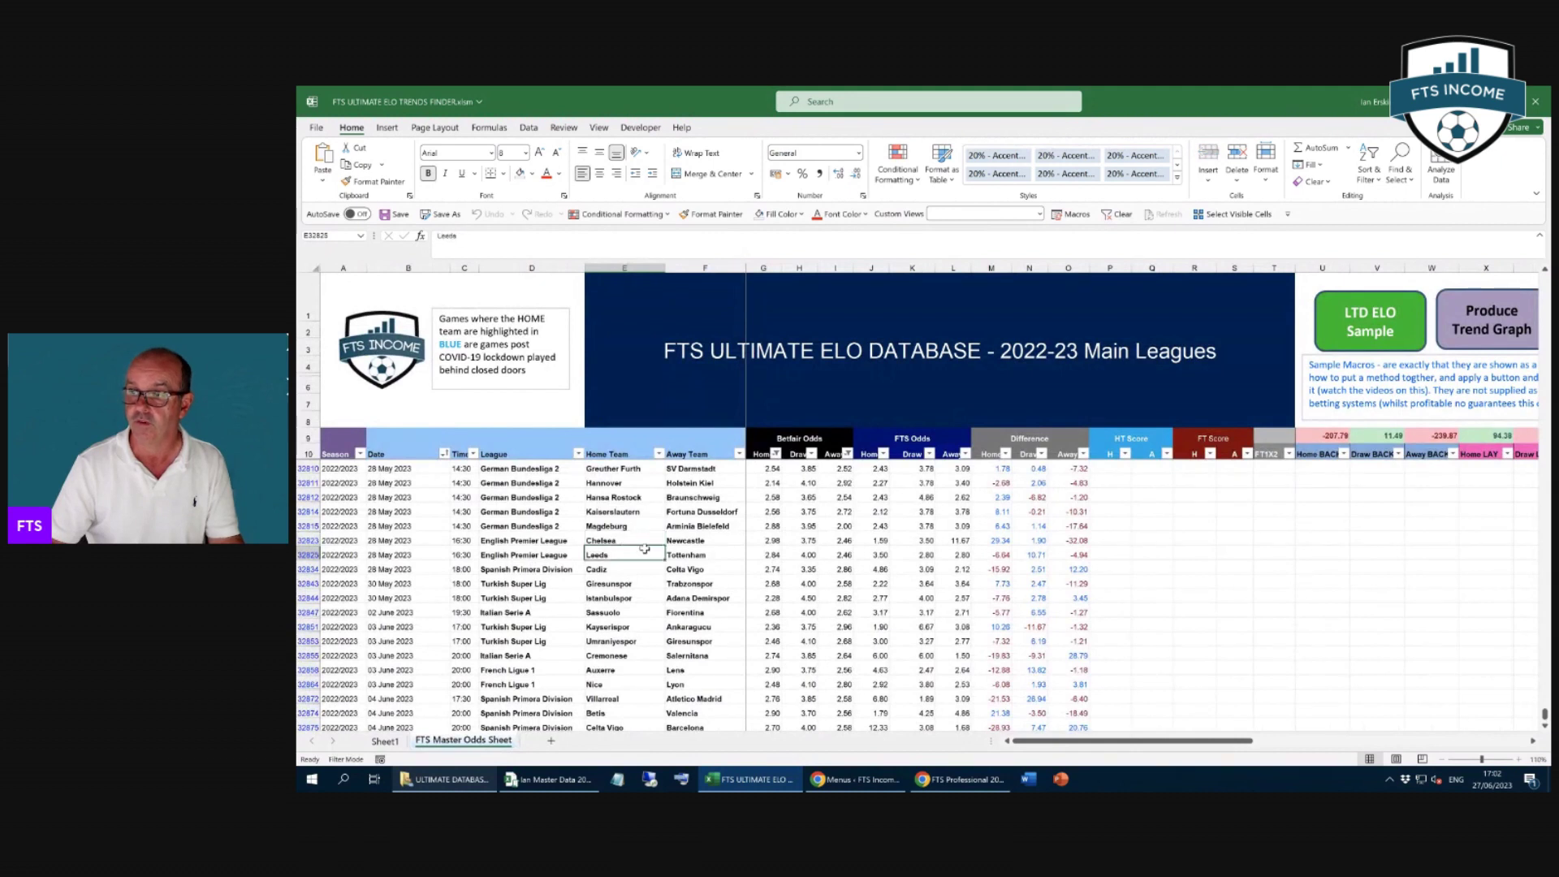
click(1450, 324)
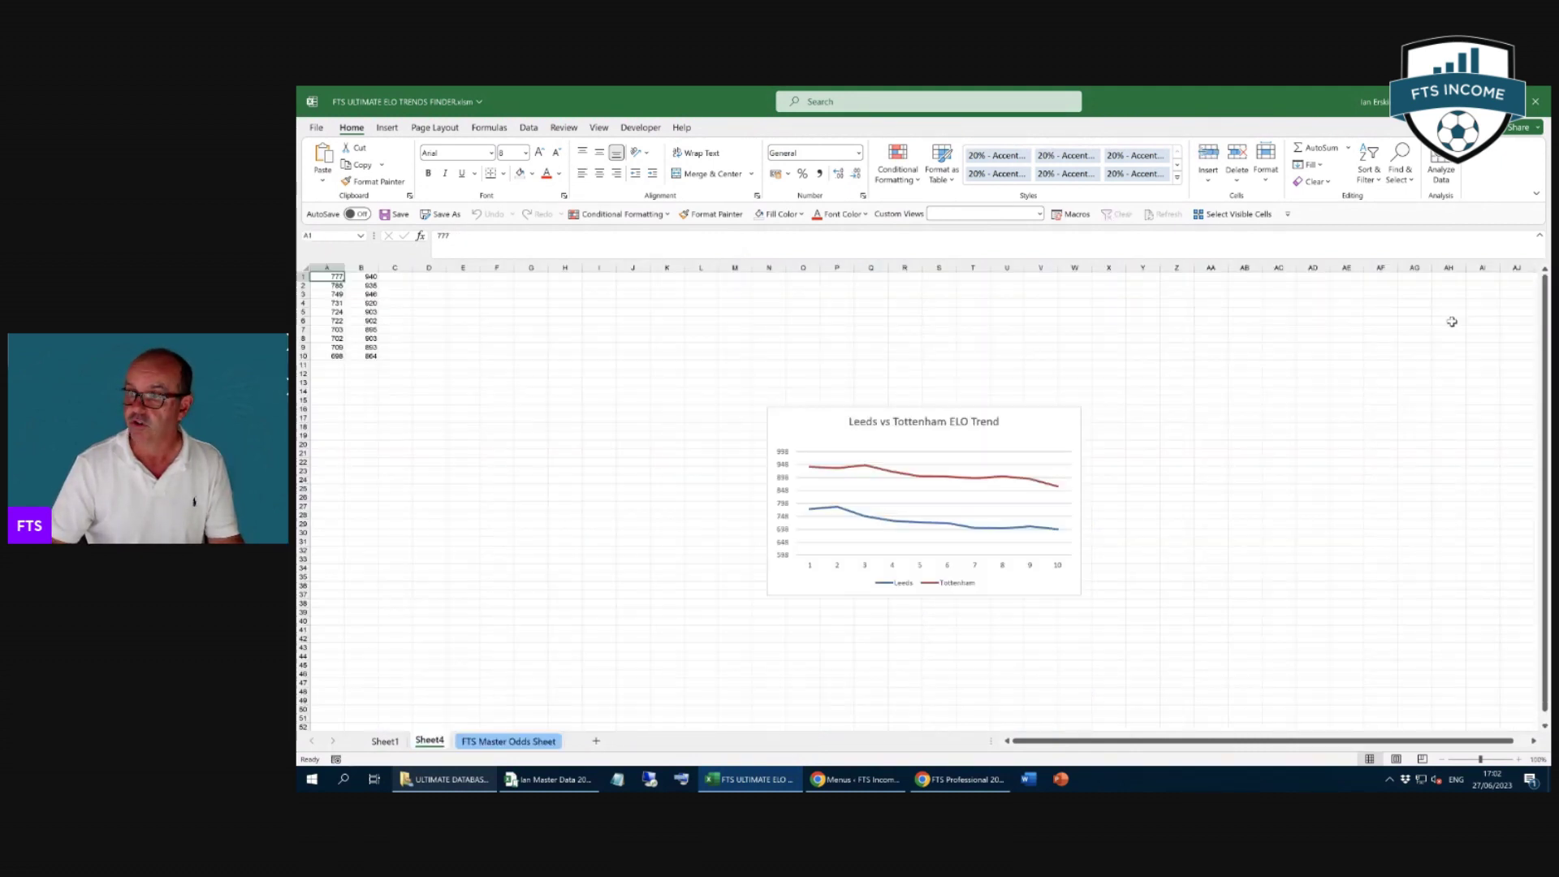
Delete the sheet holding the Leeds v Tottenham ELO trend graph.
right_click(433, 739)
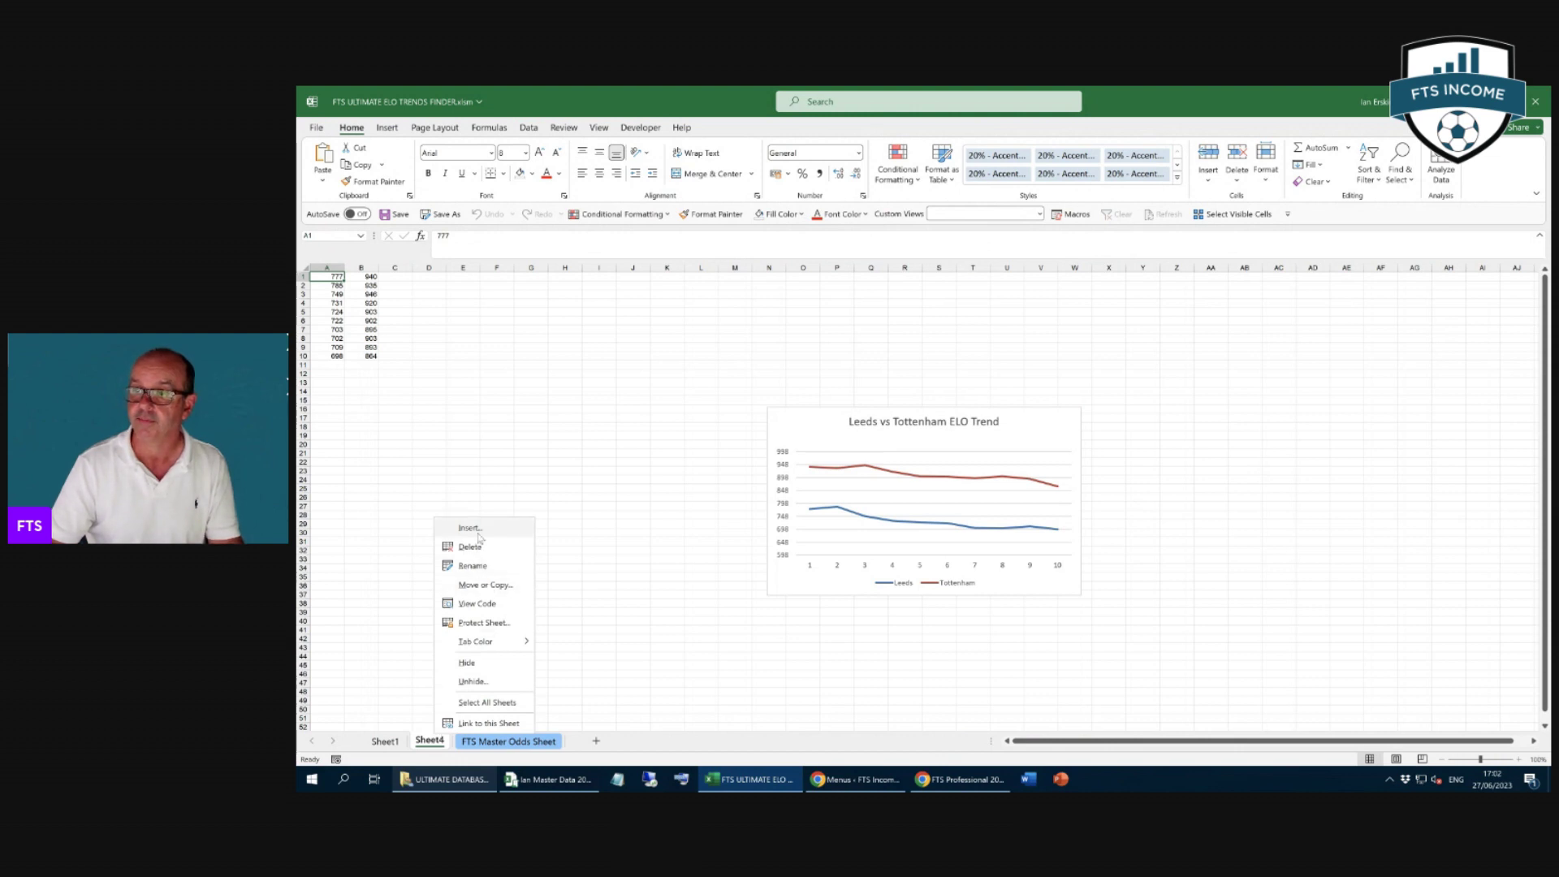
click(472, 554)
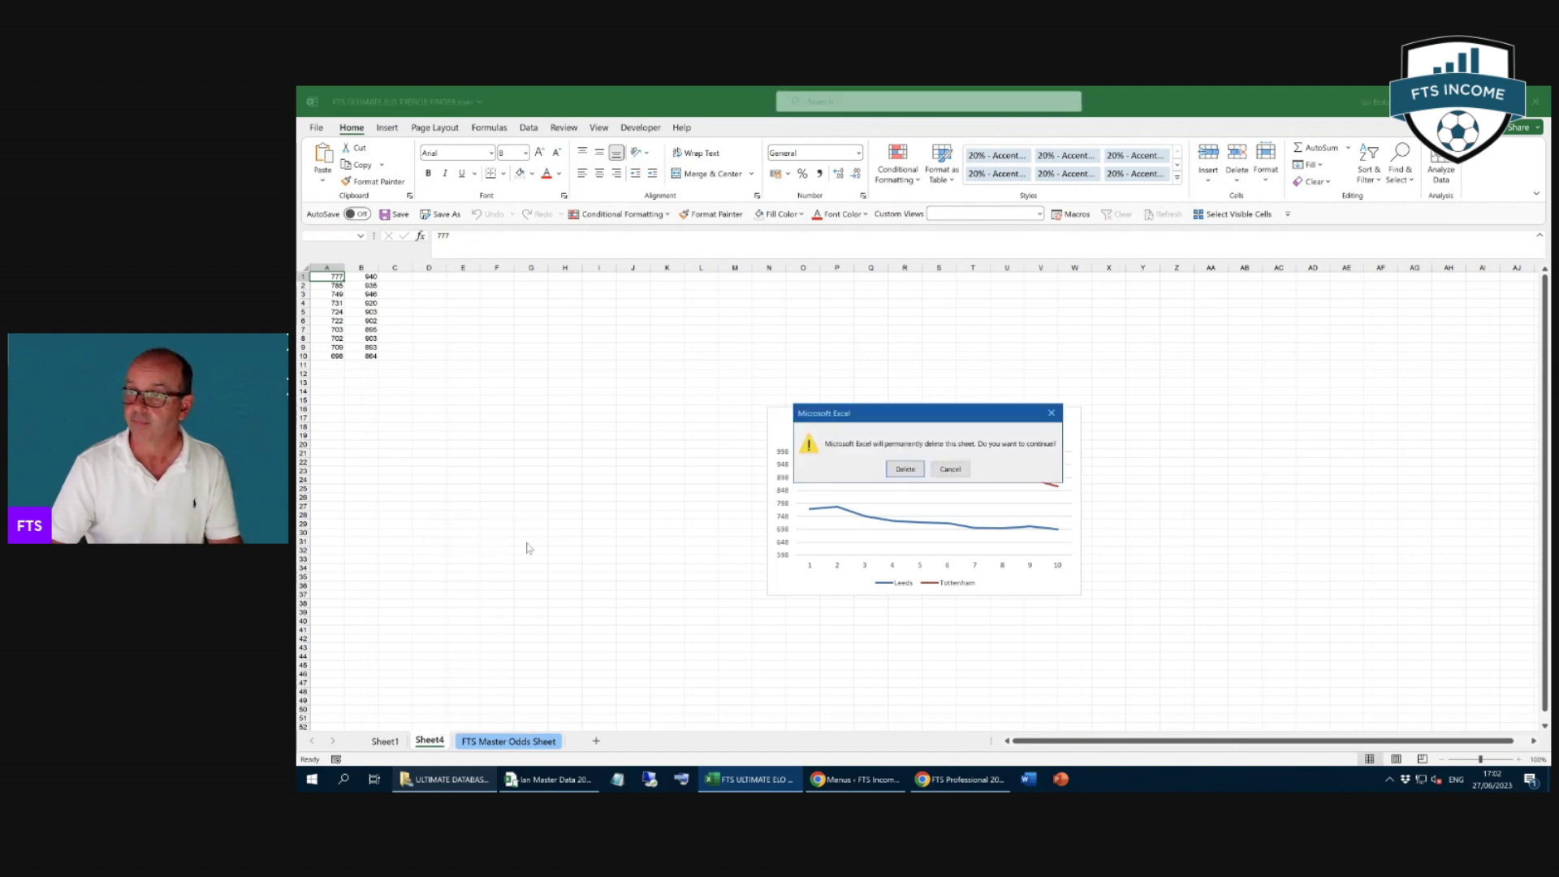
click(908, 463)
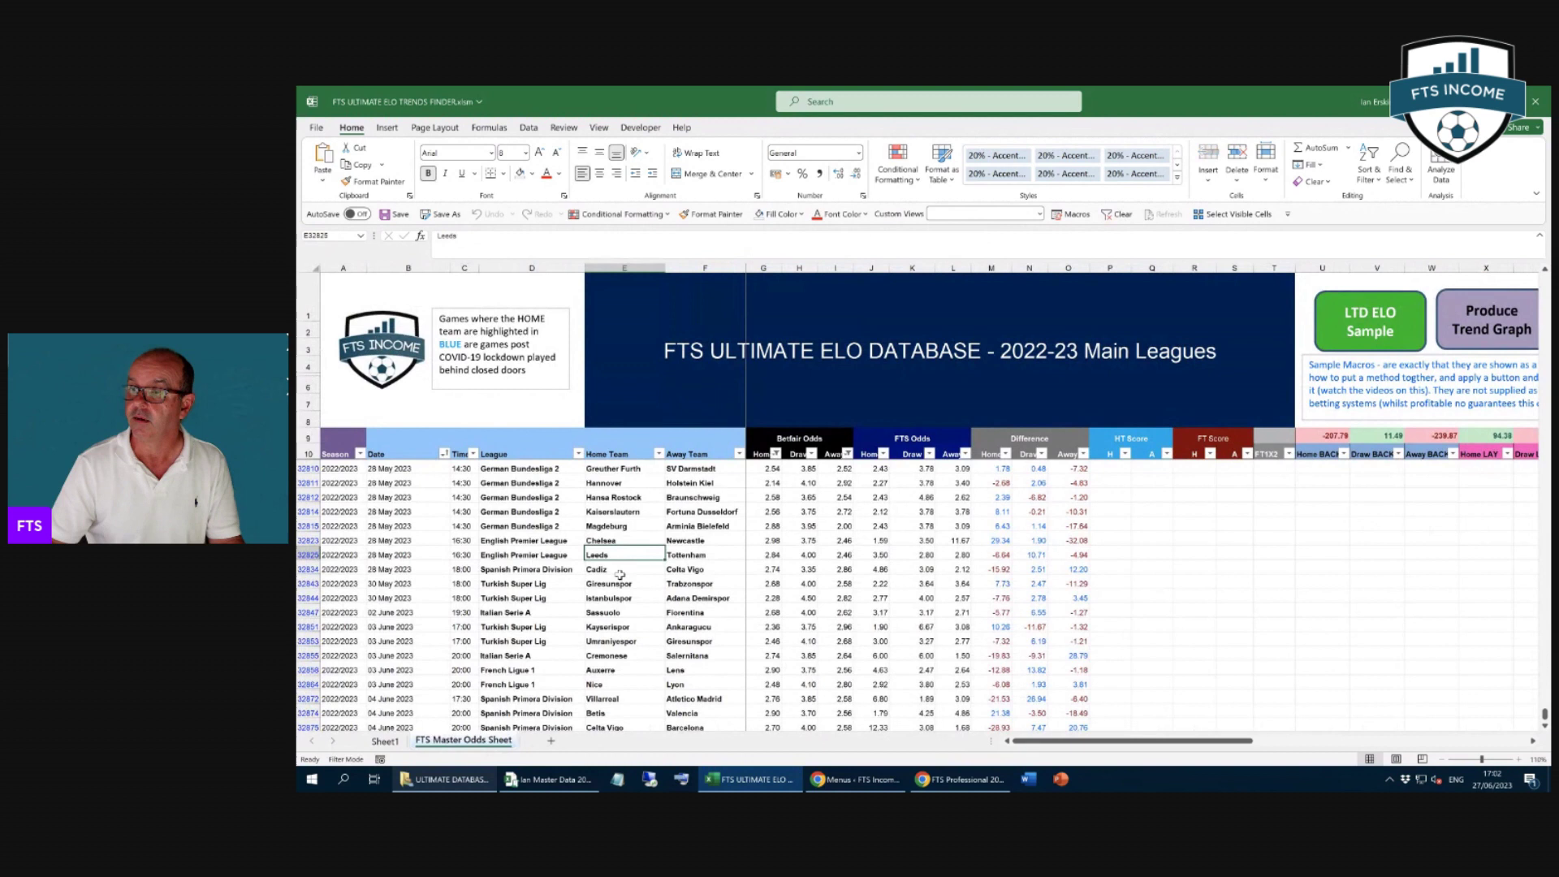
Produce the ELO trend graph for Cadiz v Celta Vigo, view it, and delete its sheet.
click(625, 570)
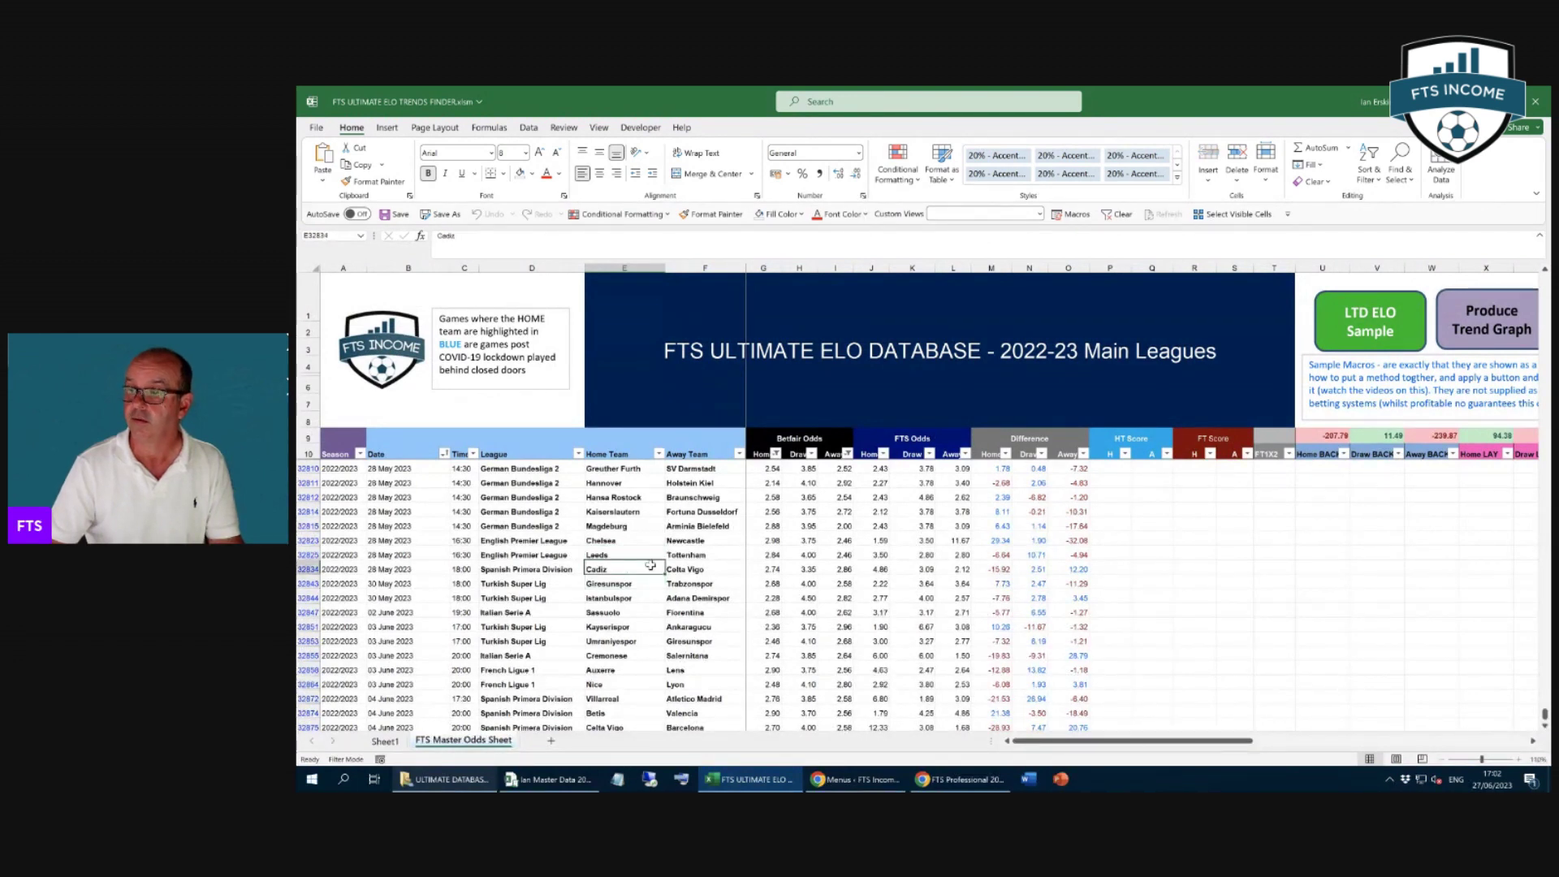
click(1501, 325)
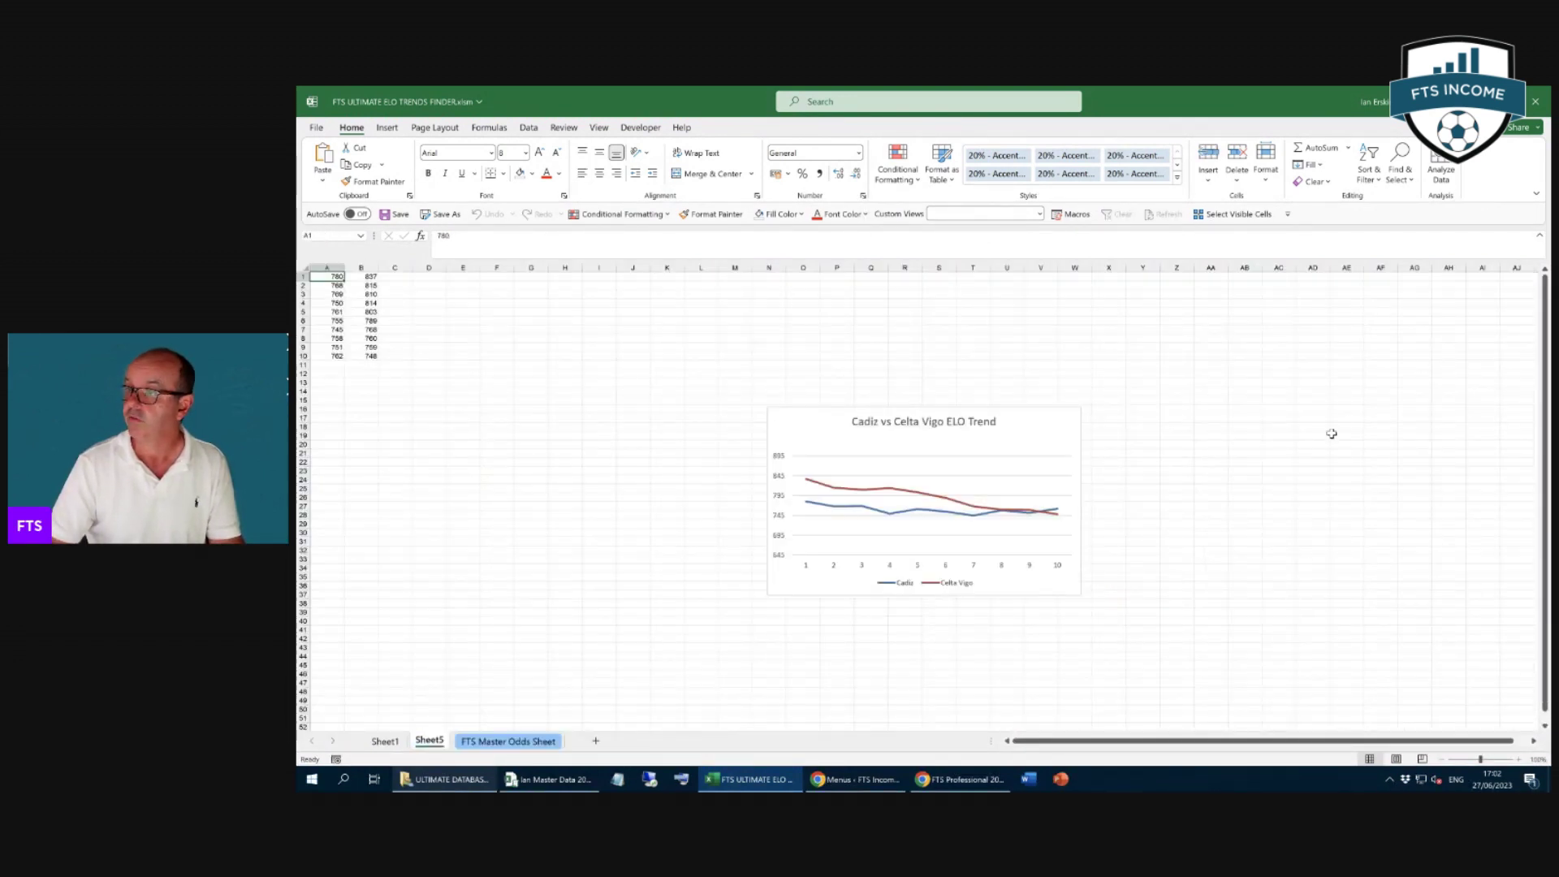
right_click(427, 740)
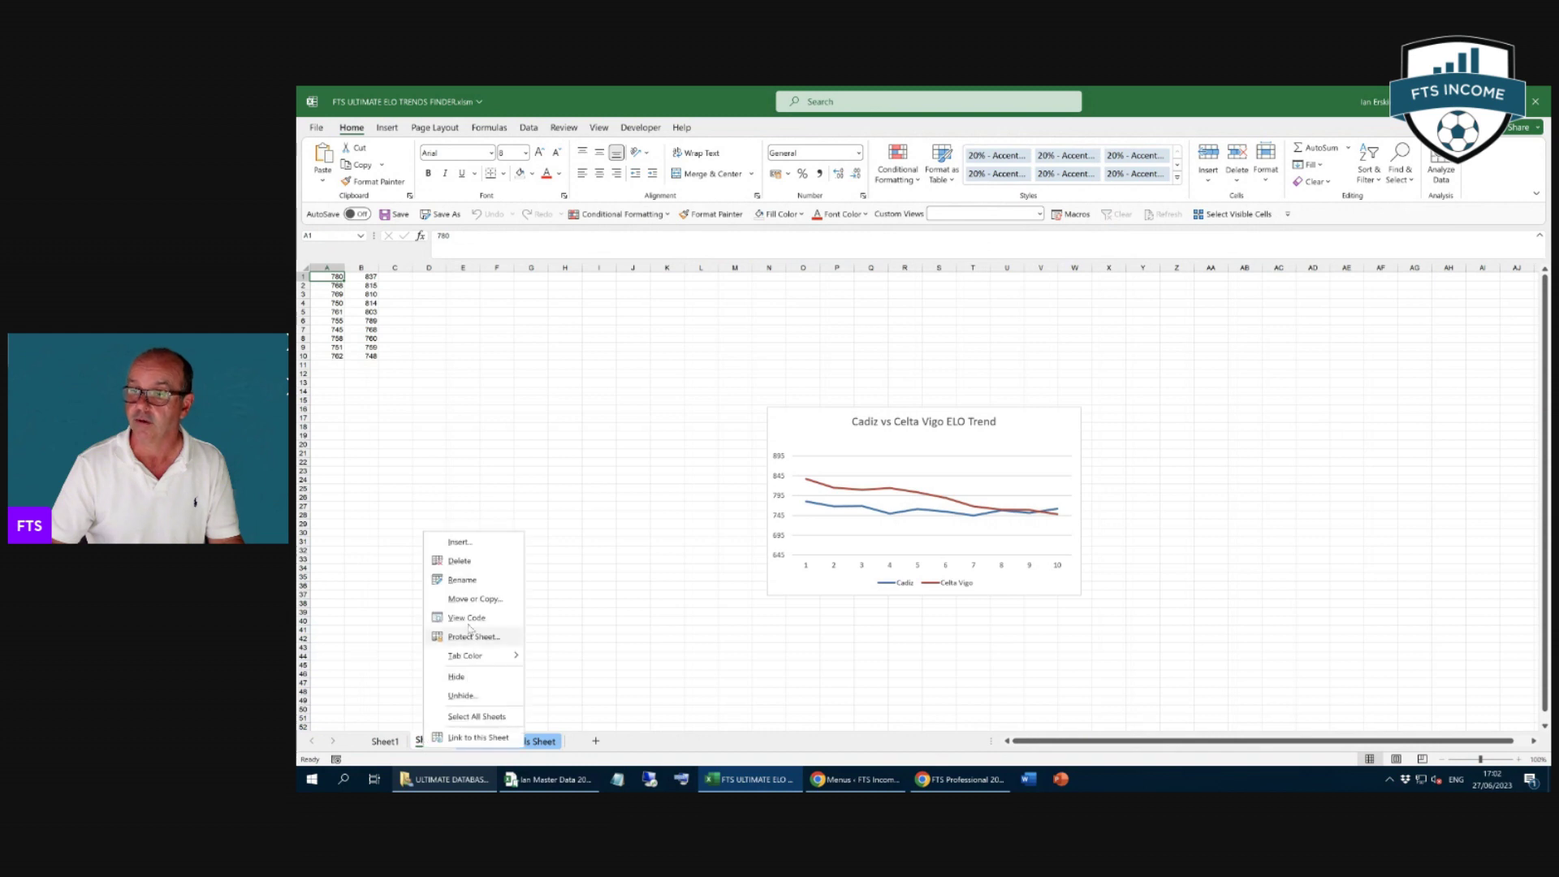
click(475, 562)
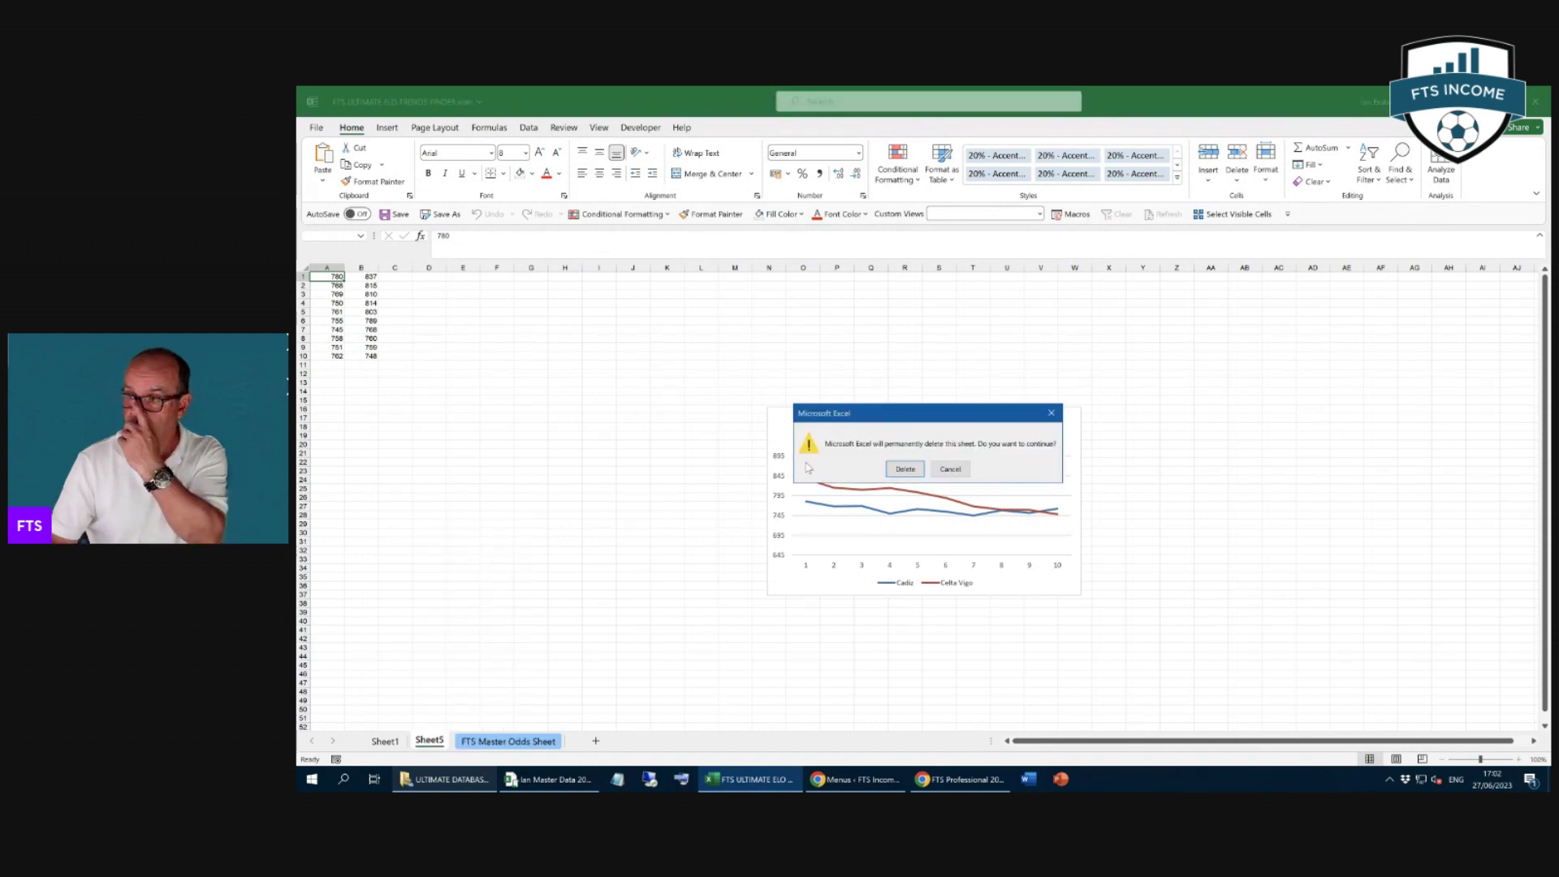
click(905, 468)
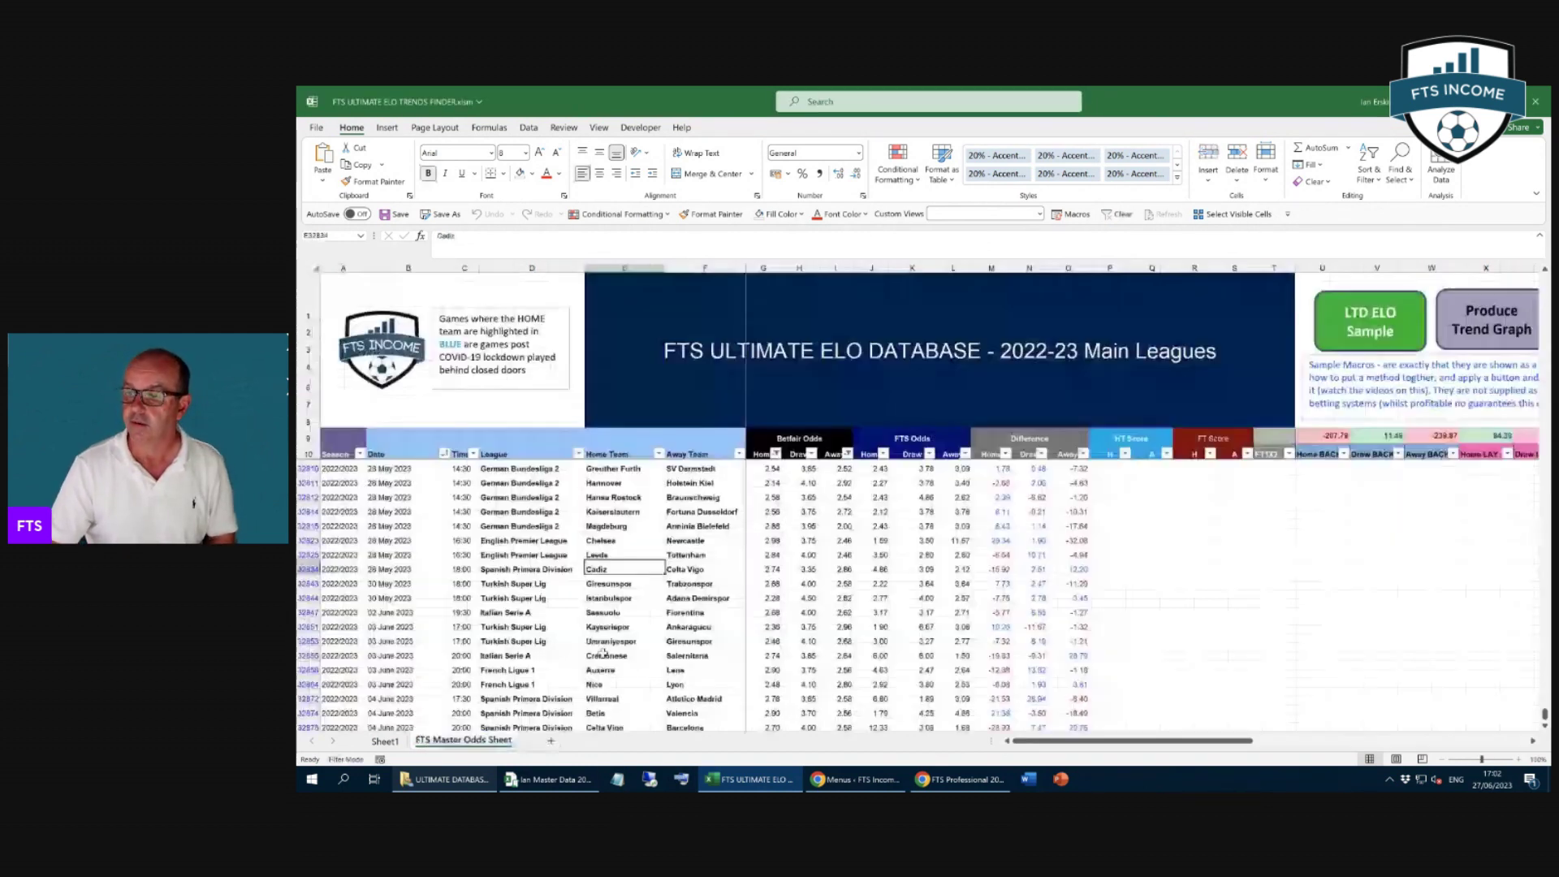
Produce the ELO trend graph for Giresunspor v Trabzonspor, keep its sheet, and return to the FTS Master Odds Sheet.
click(621, 579)
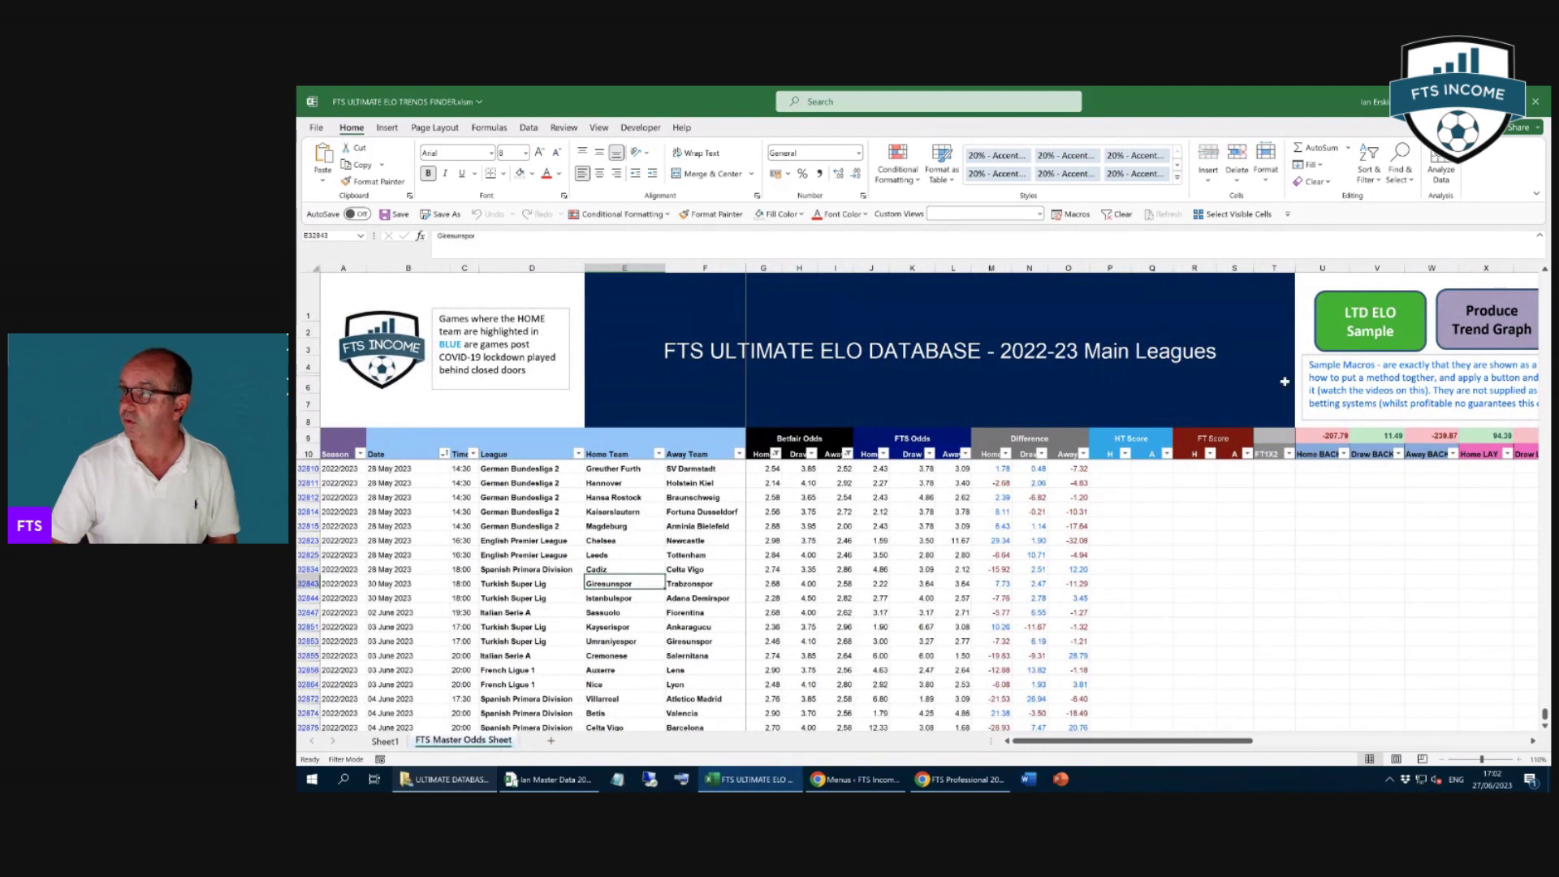
click(1503, 337)
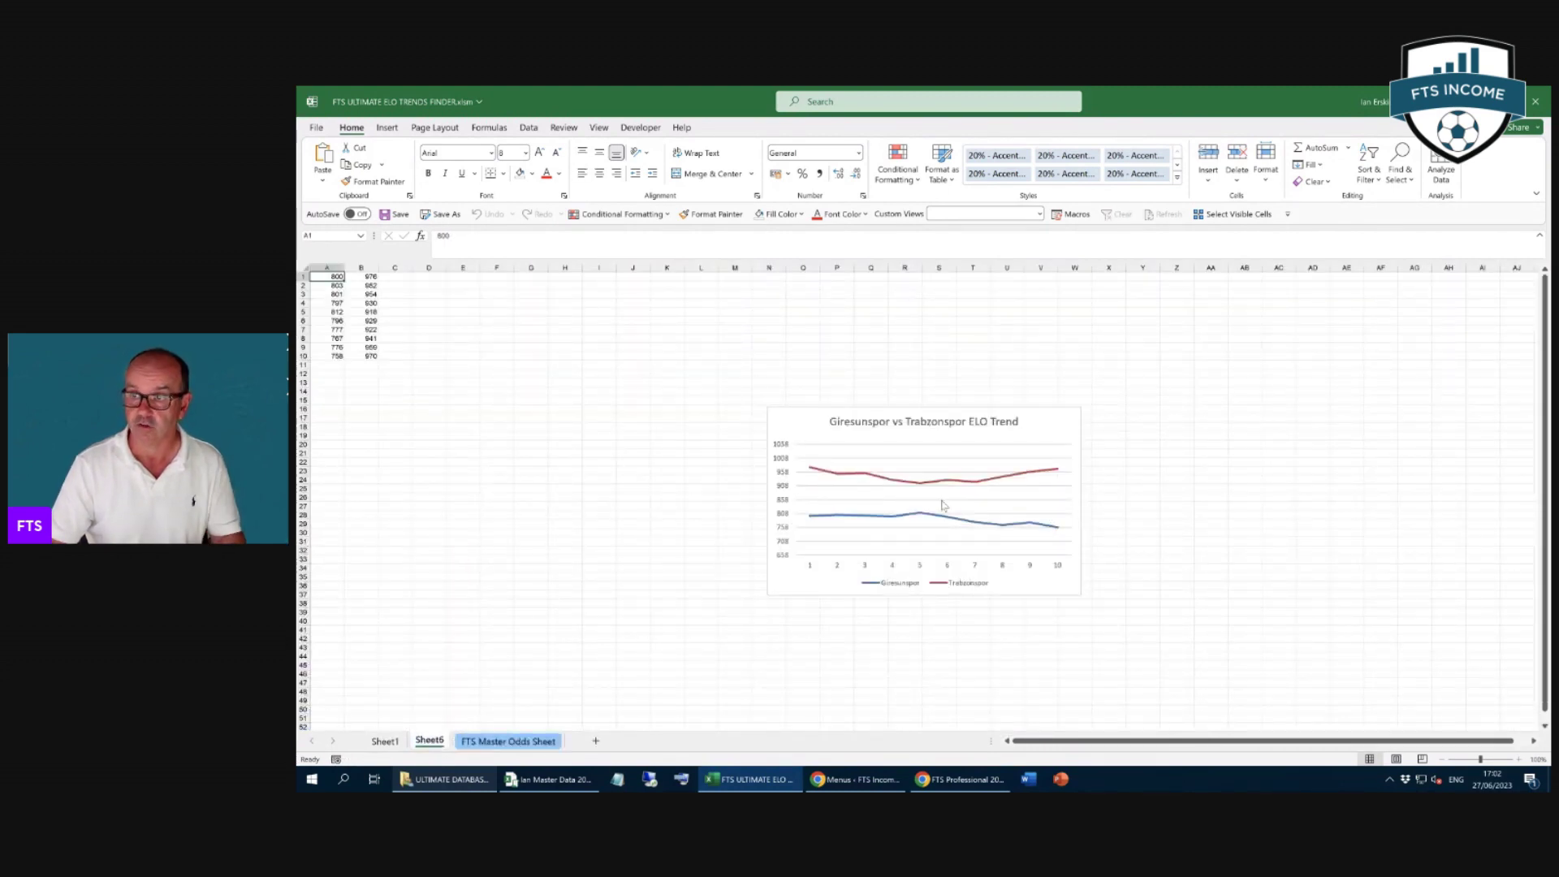
click(494, 743)
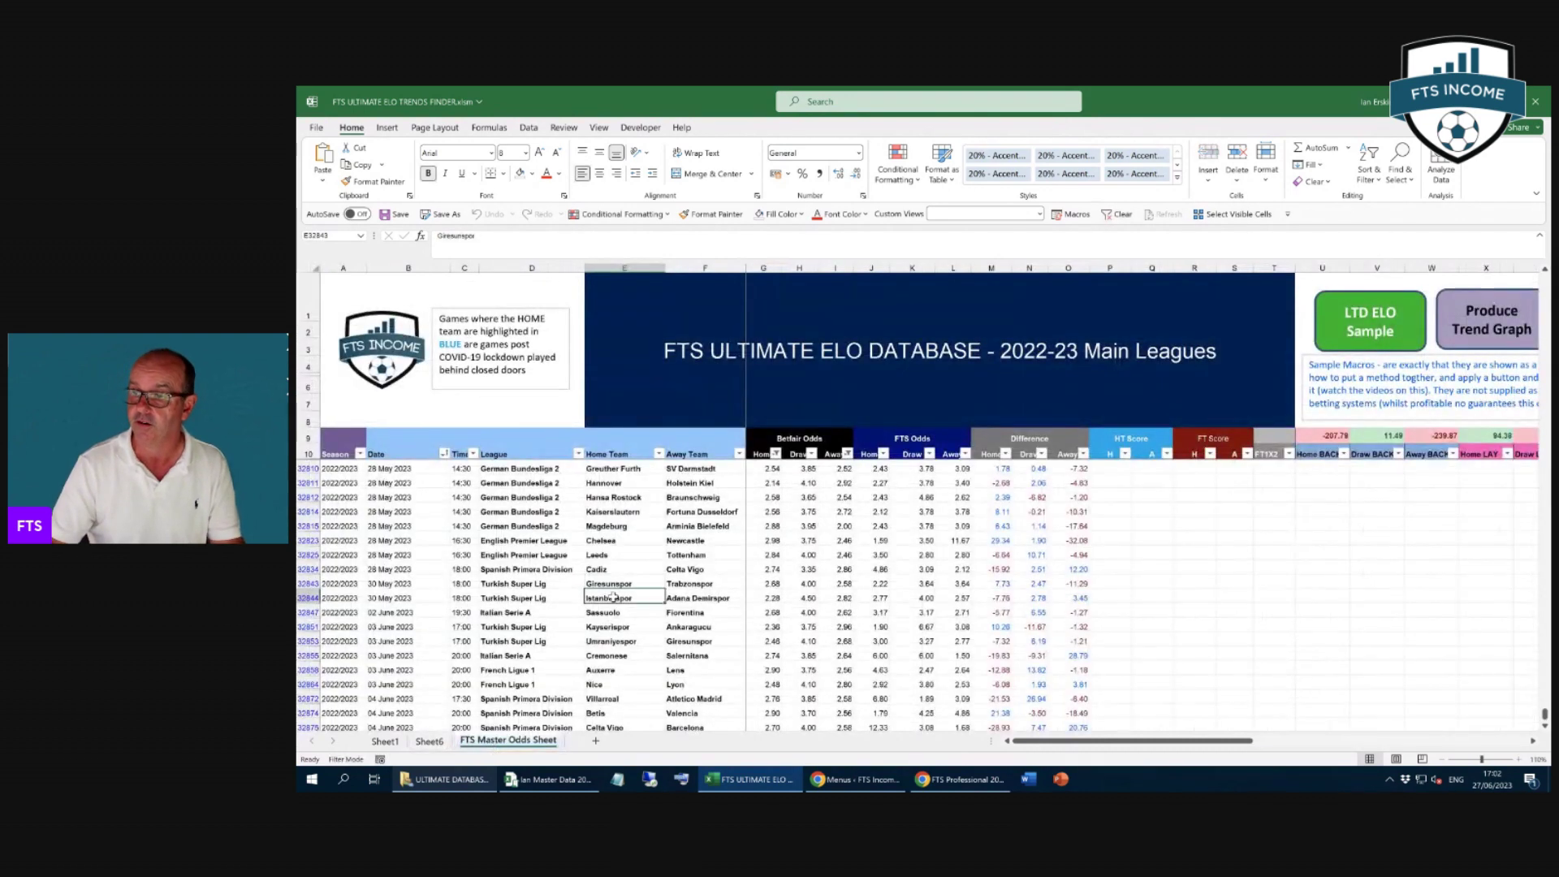
Produce the ELO trend graph for Istanbulspor v Adana Demirspor, view it, and delete its sheet.
click(1491, 318)
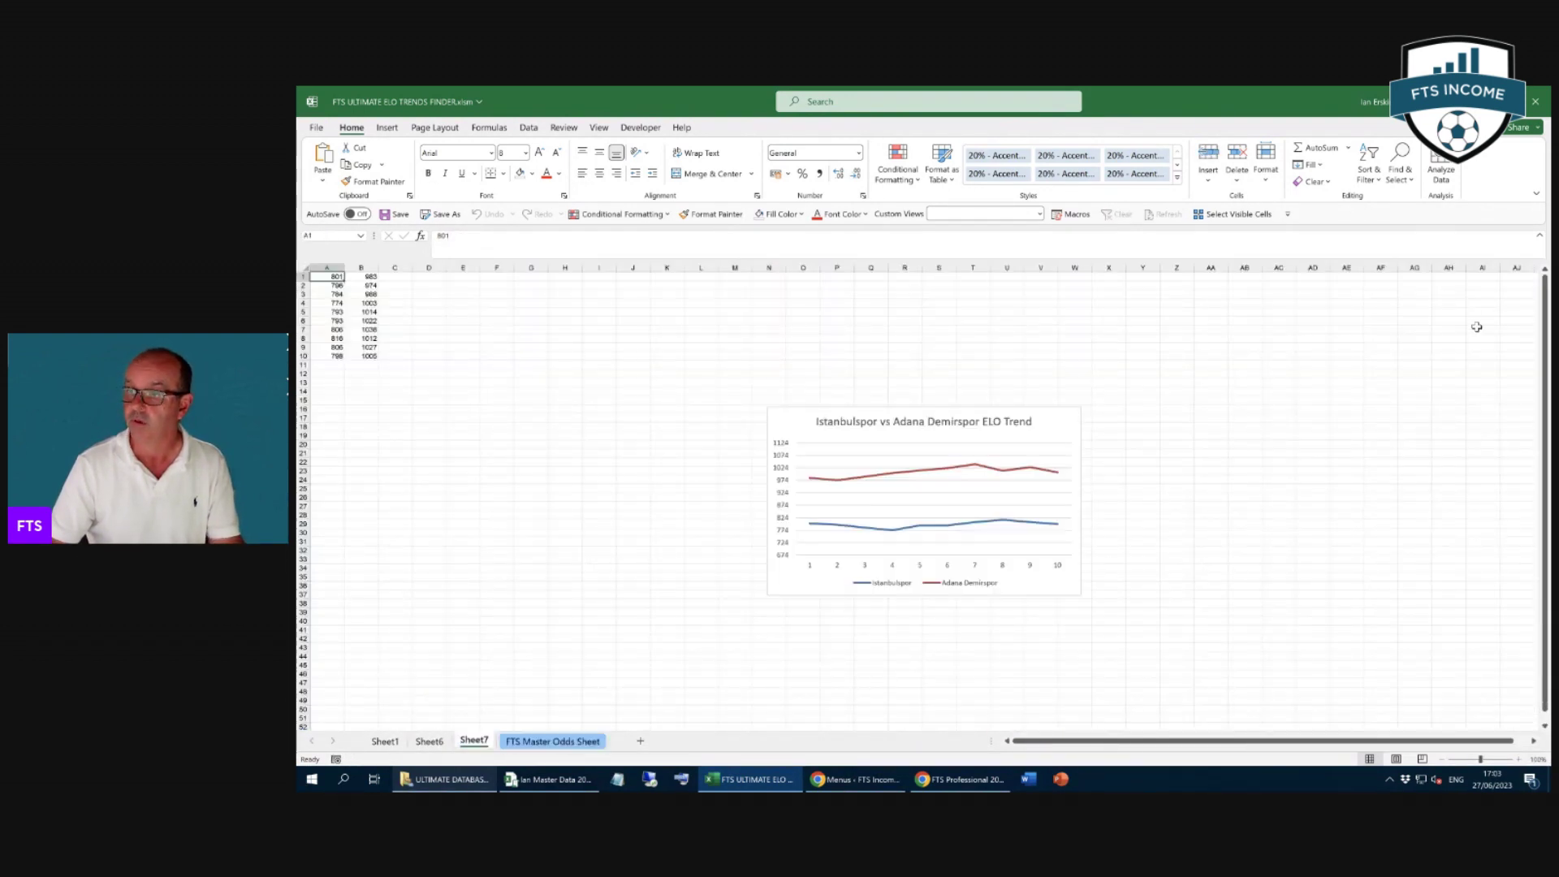
right_click(475, 743)
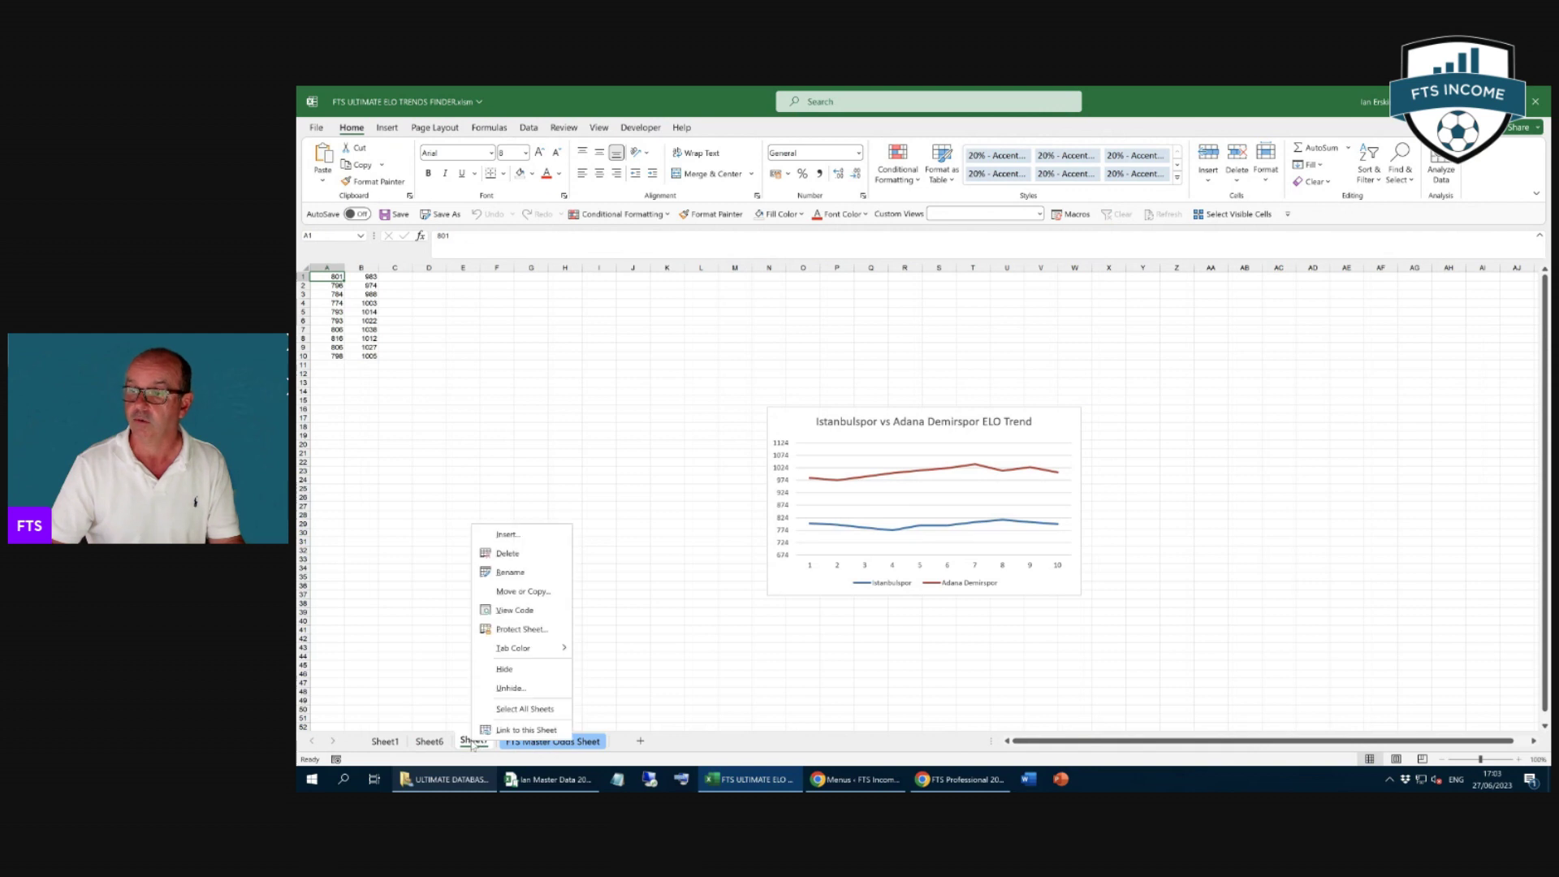
click(508, 555)
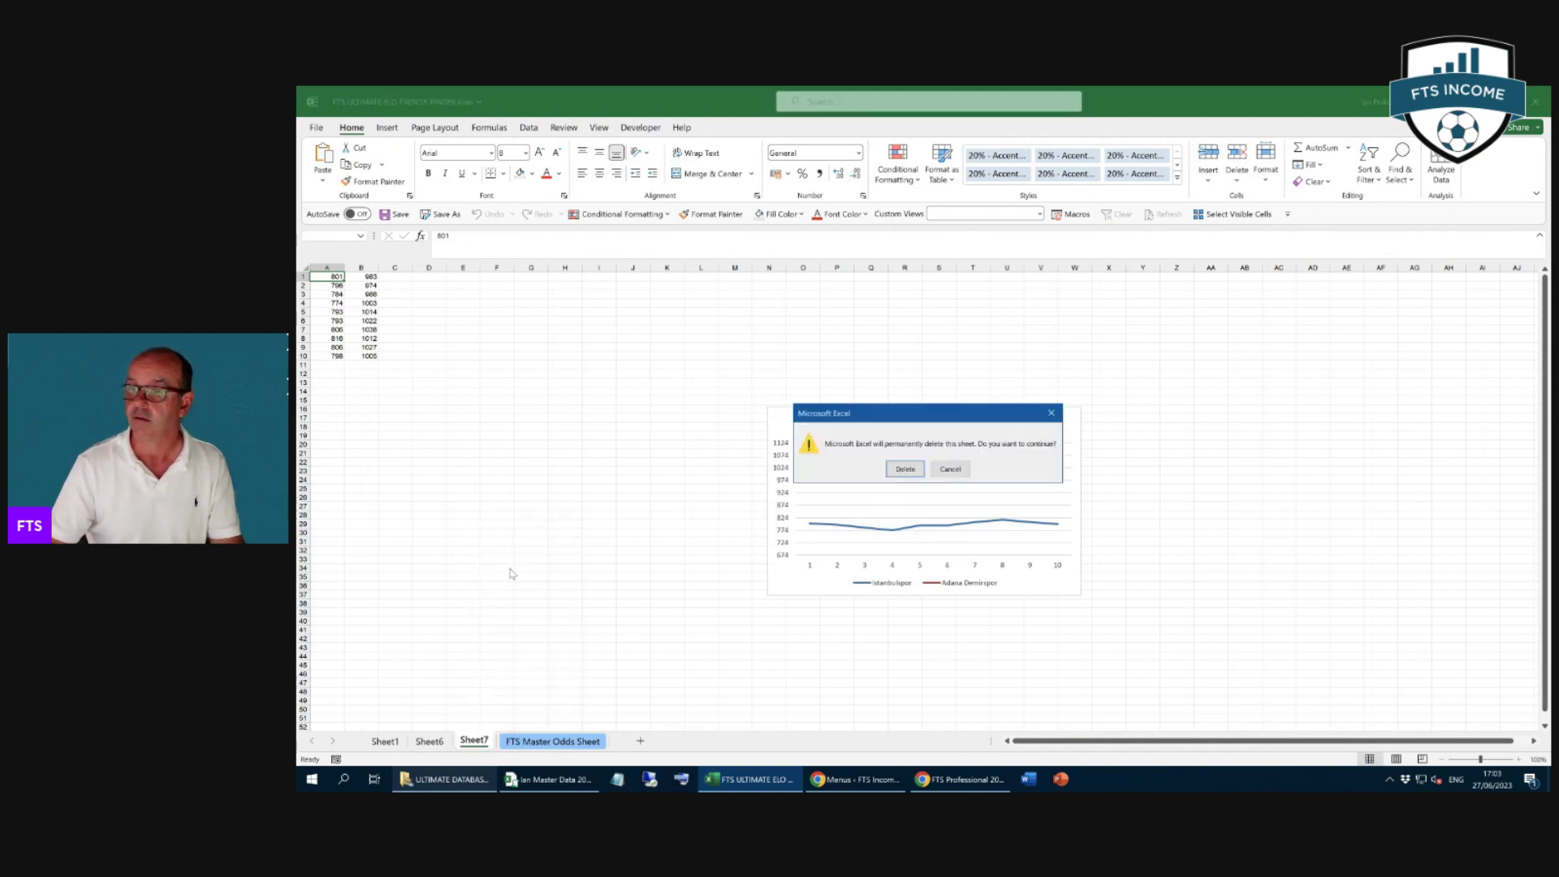
click(904, 469)
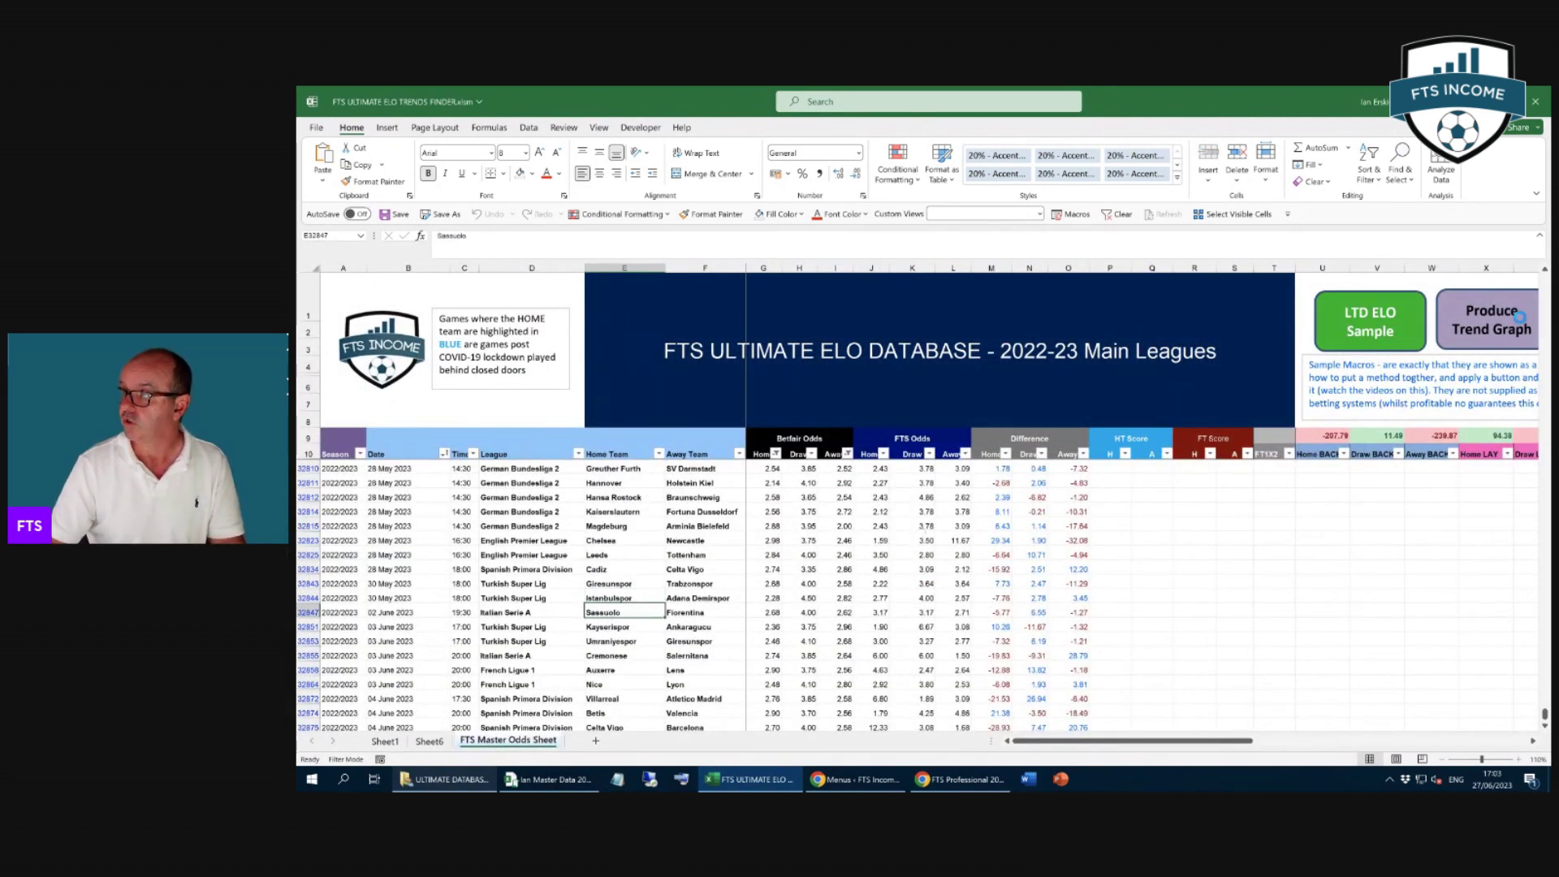
Produce the ELO trend graph for Sassuolo v Fiorentina and compare it with the kept Kaiserslautern and Giresunspor graphs.
click(1521, 321)
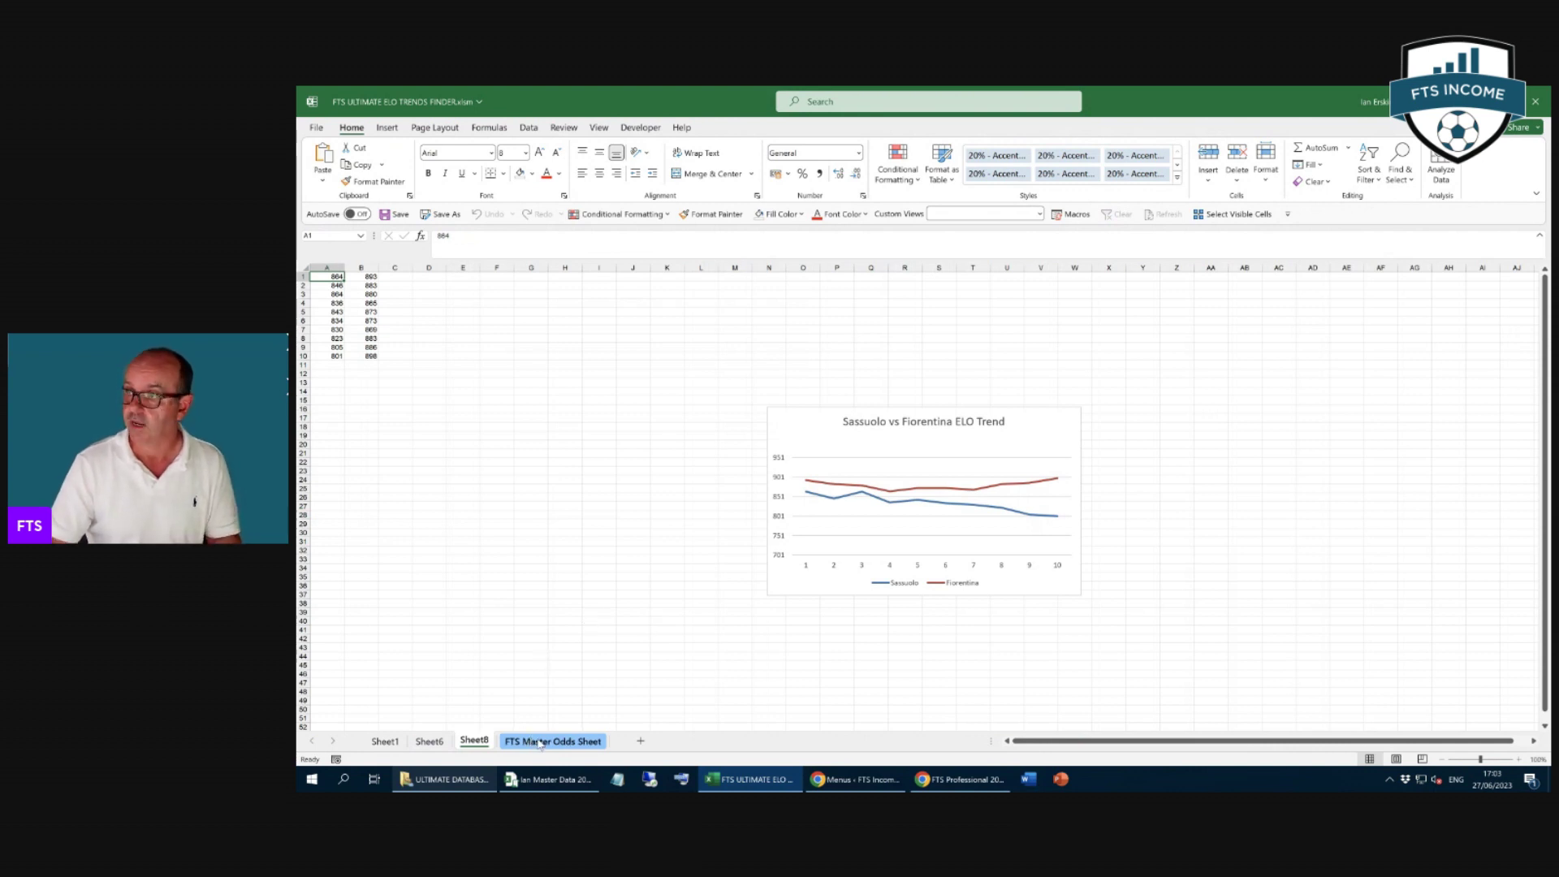
click(385, 741)
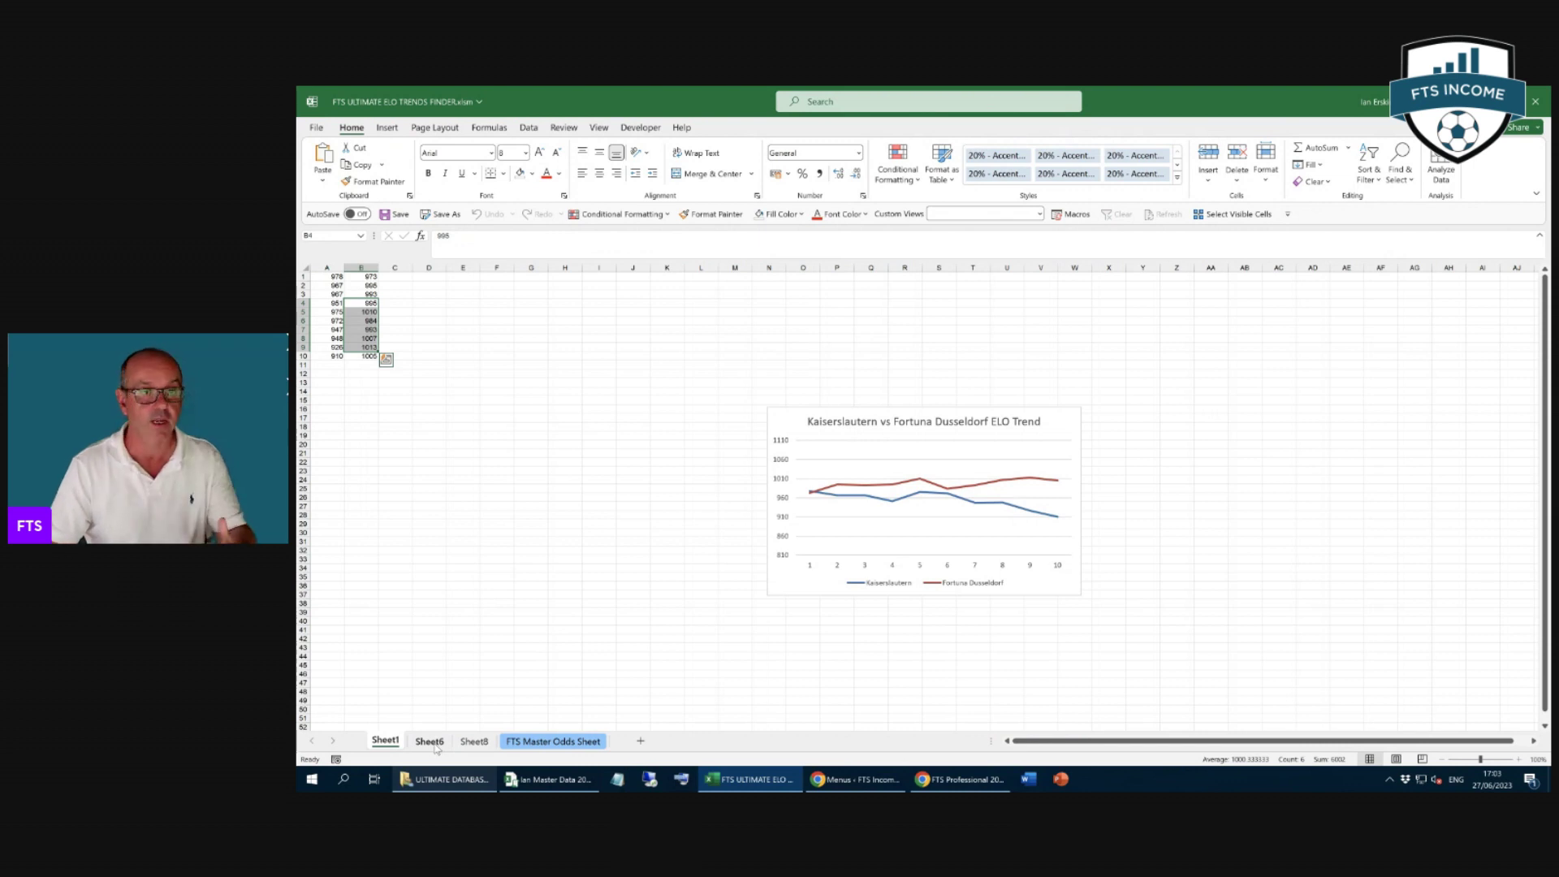
click(430, 742)
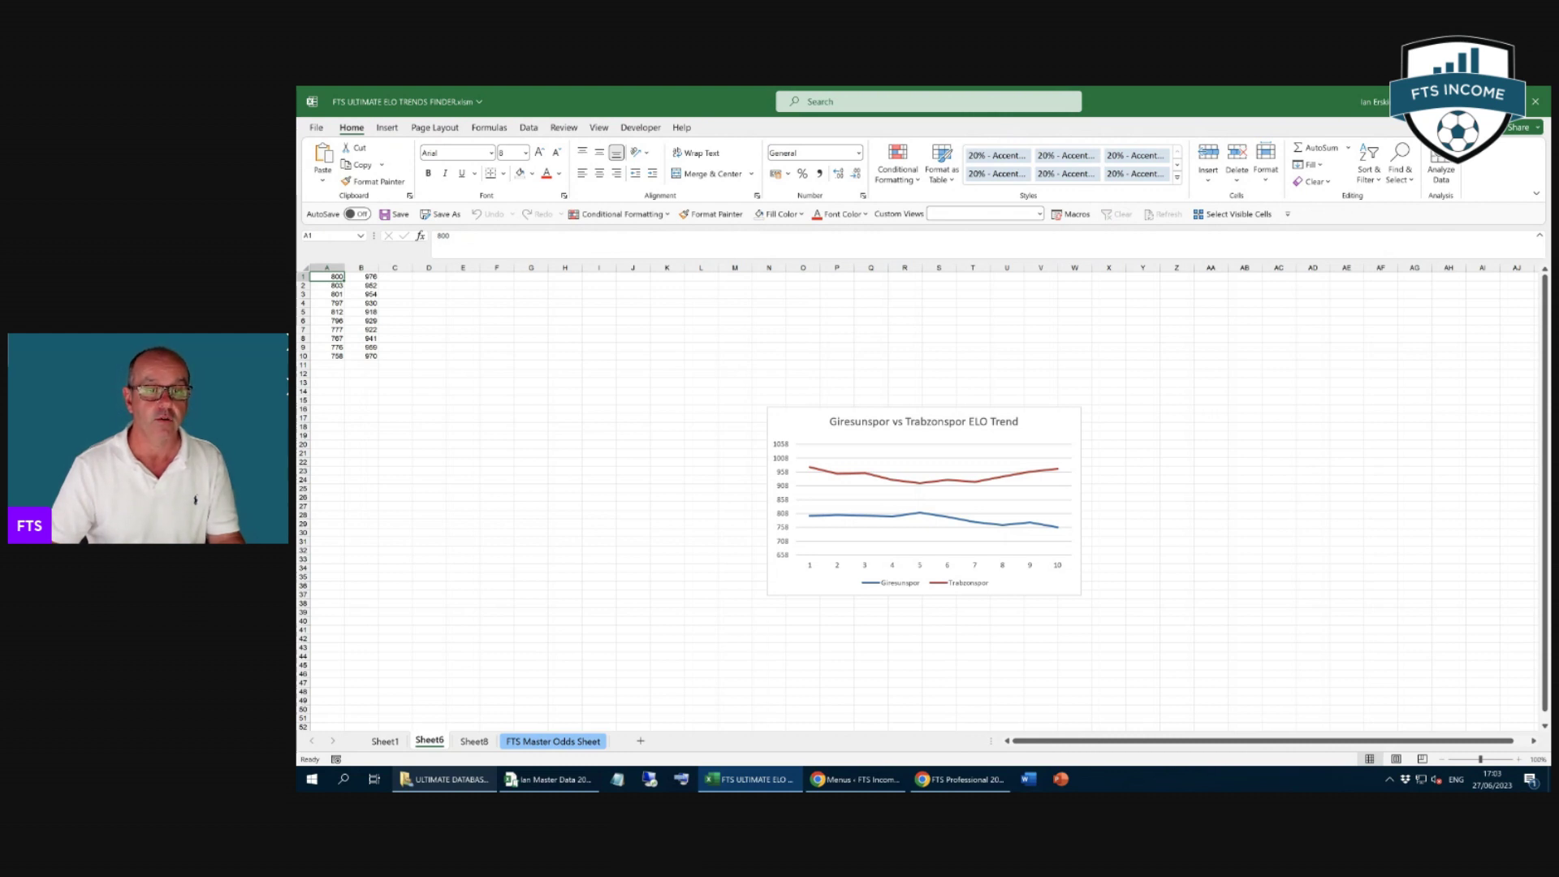
click(471, 741)
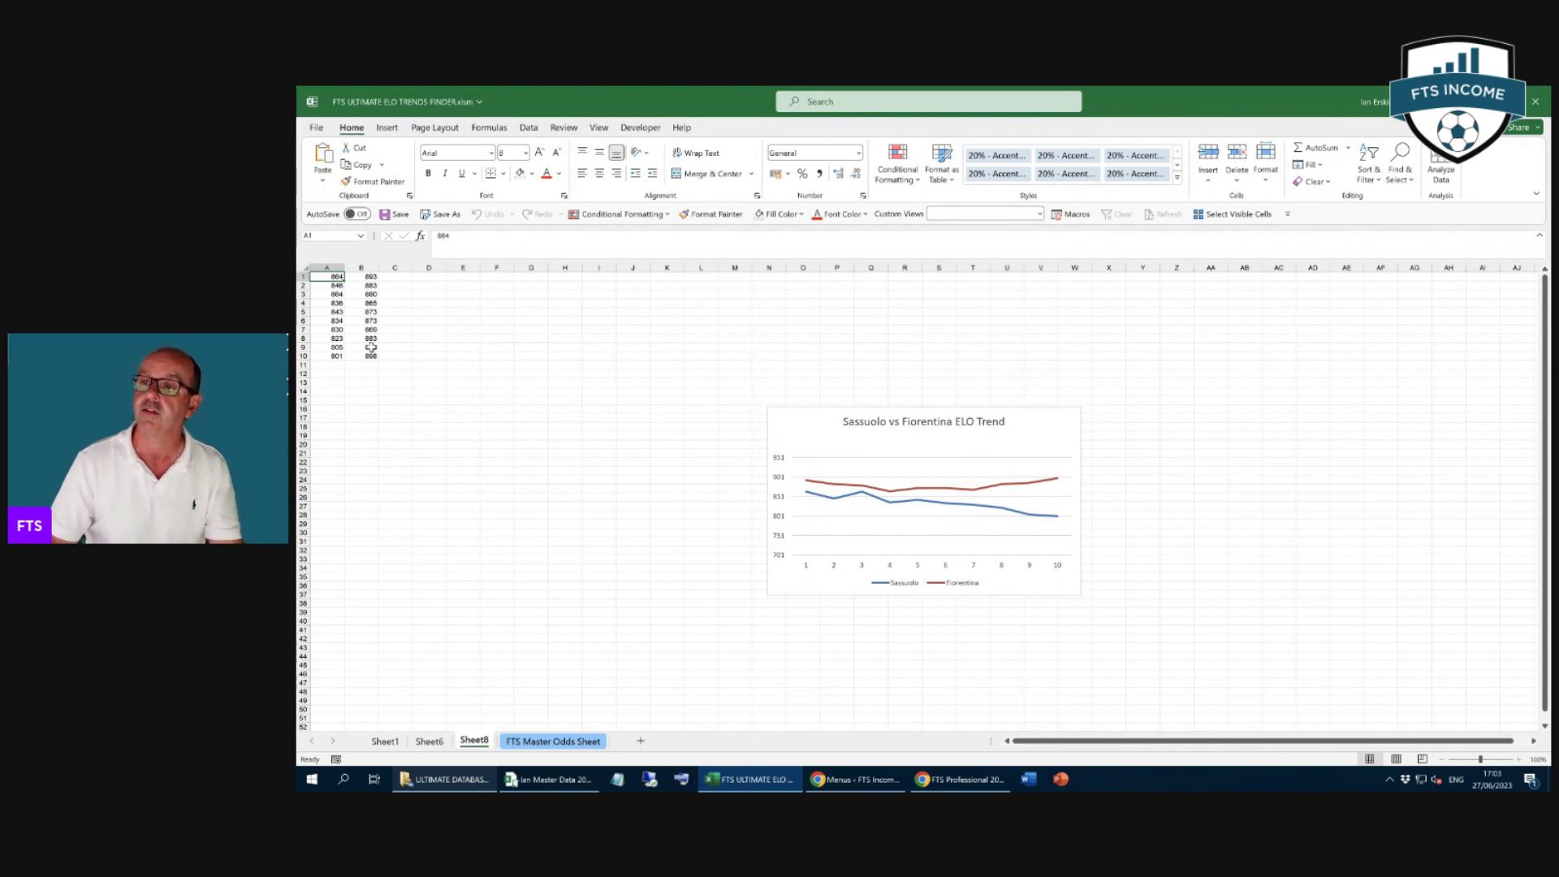
Examine the last six ELO values of Fiorentina and Sassuolo, and review the three kept trend graphs again.
drag(371, 311, 369, 358)
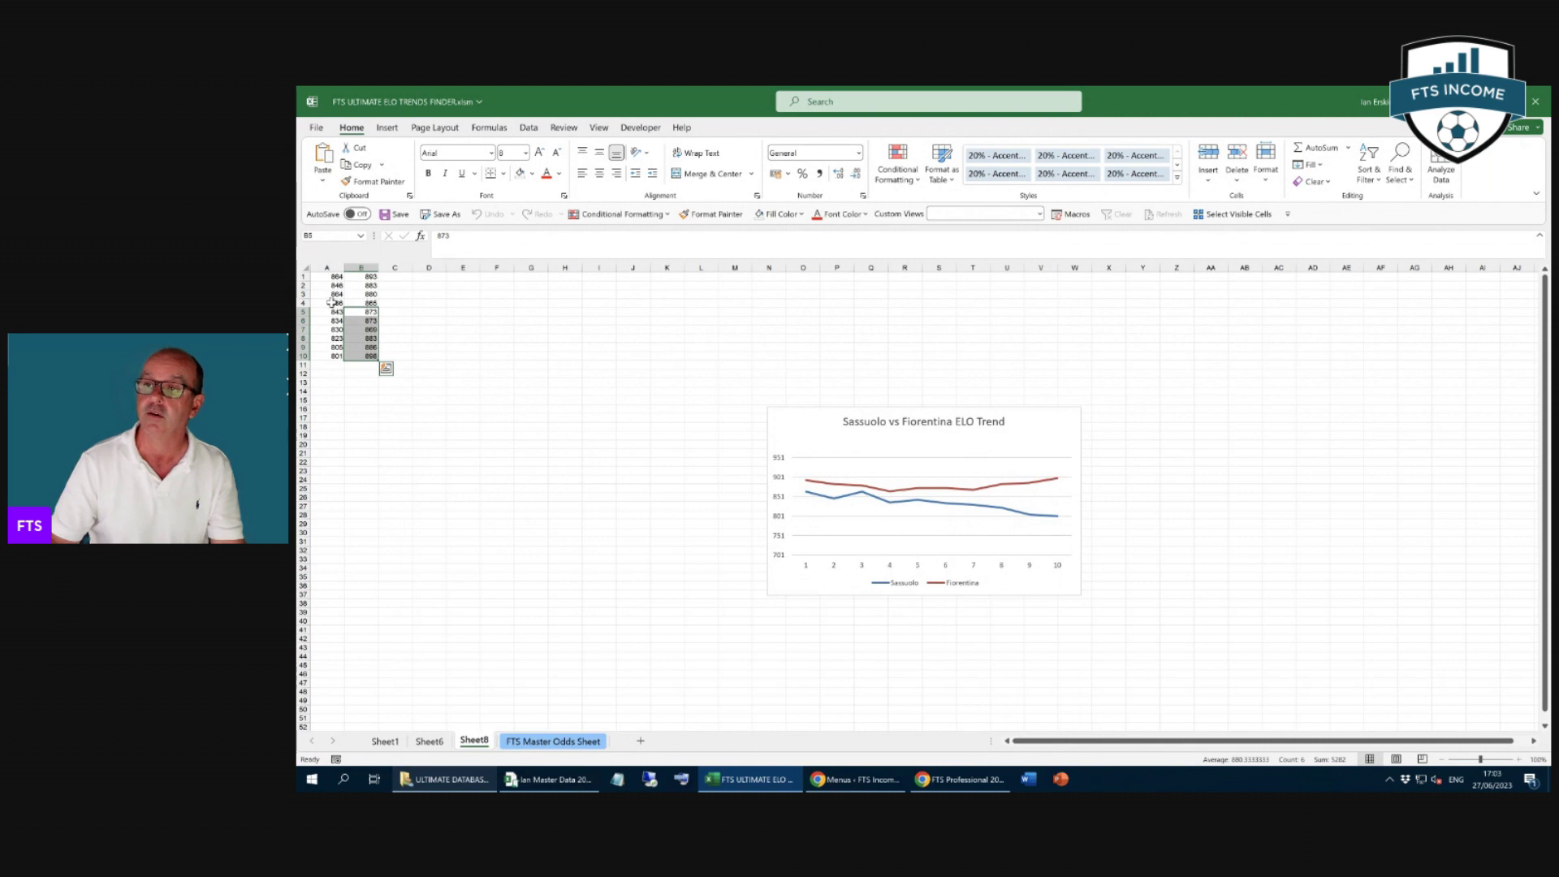
drag(334, 309, 333, 355)
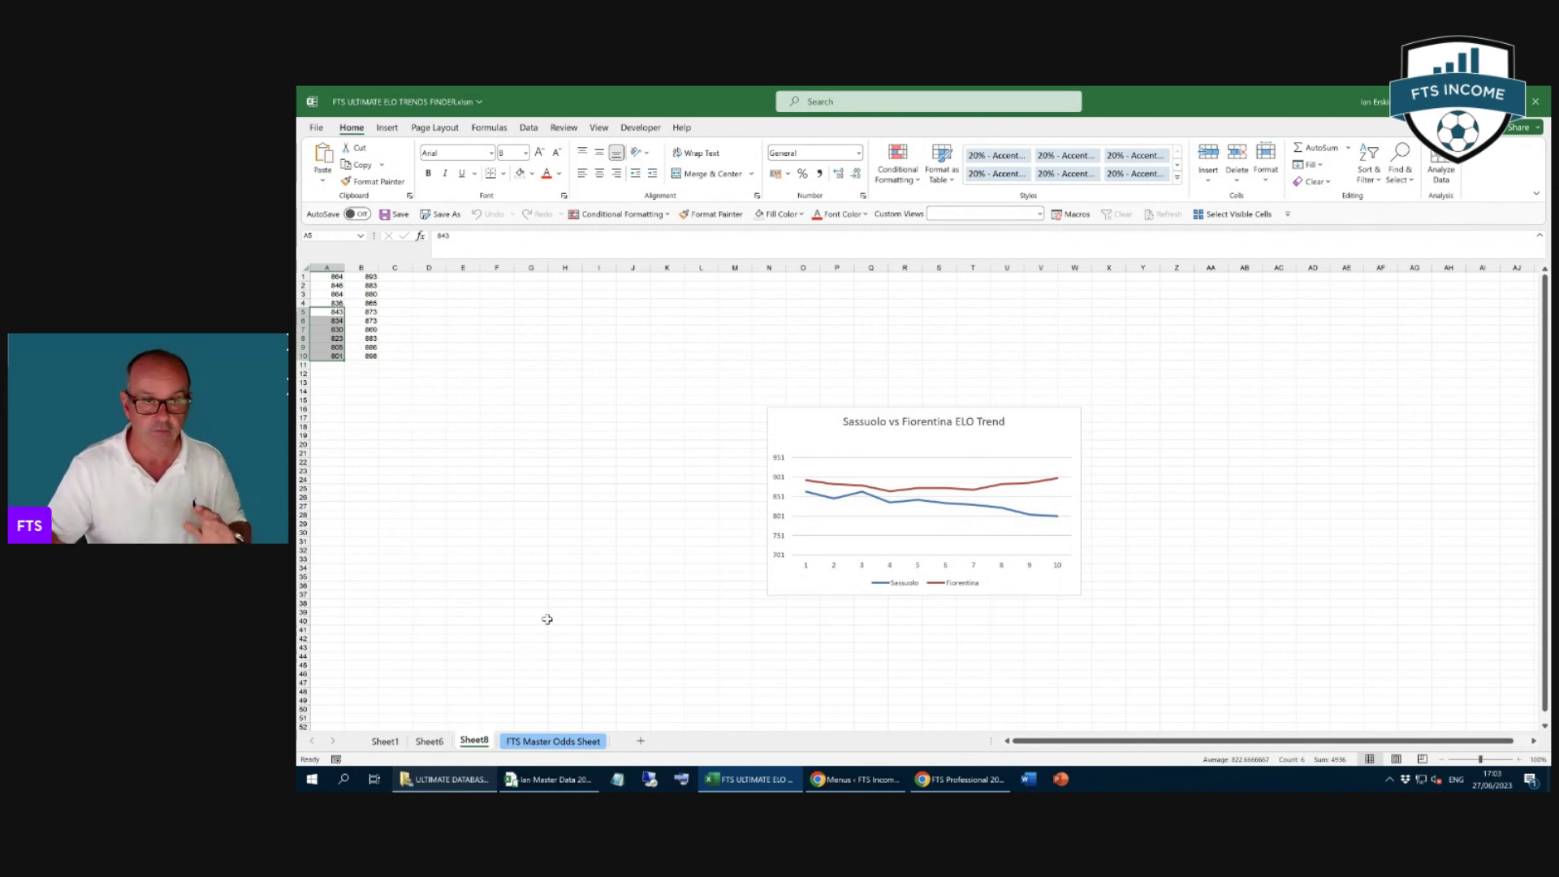
click(427, 742)
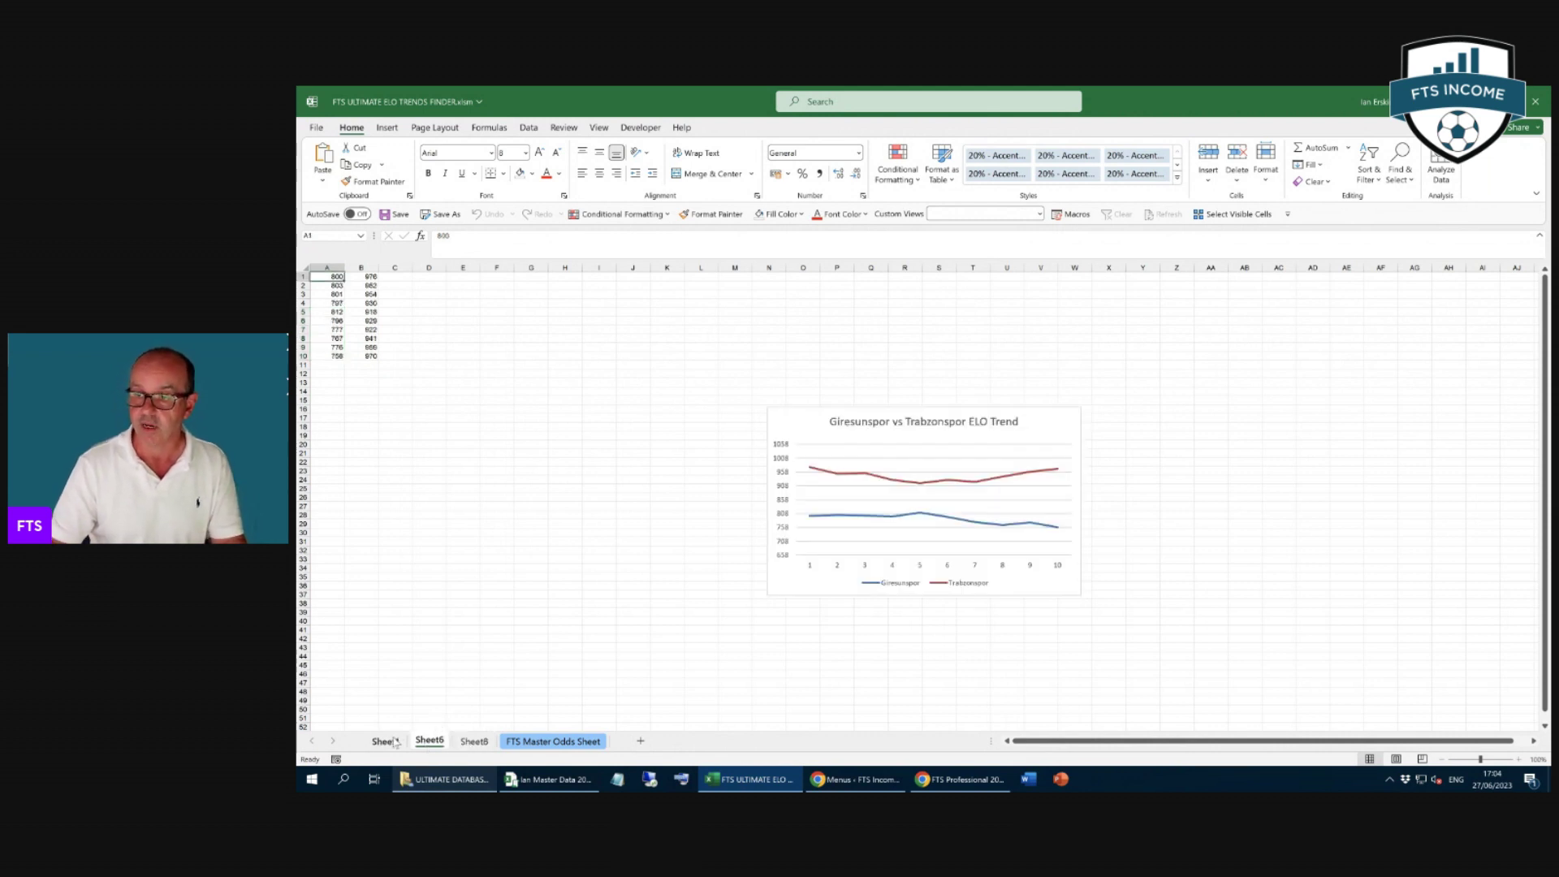
click(393, 740)
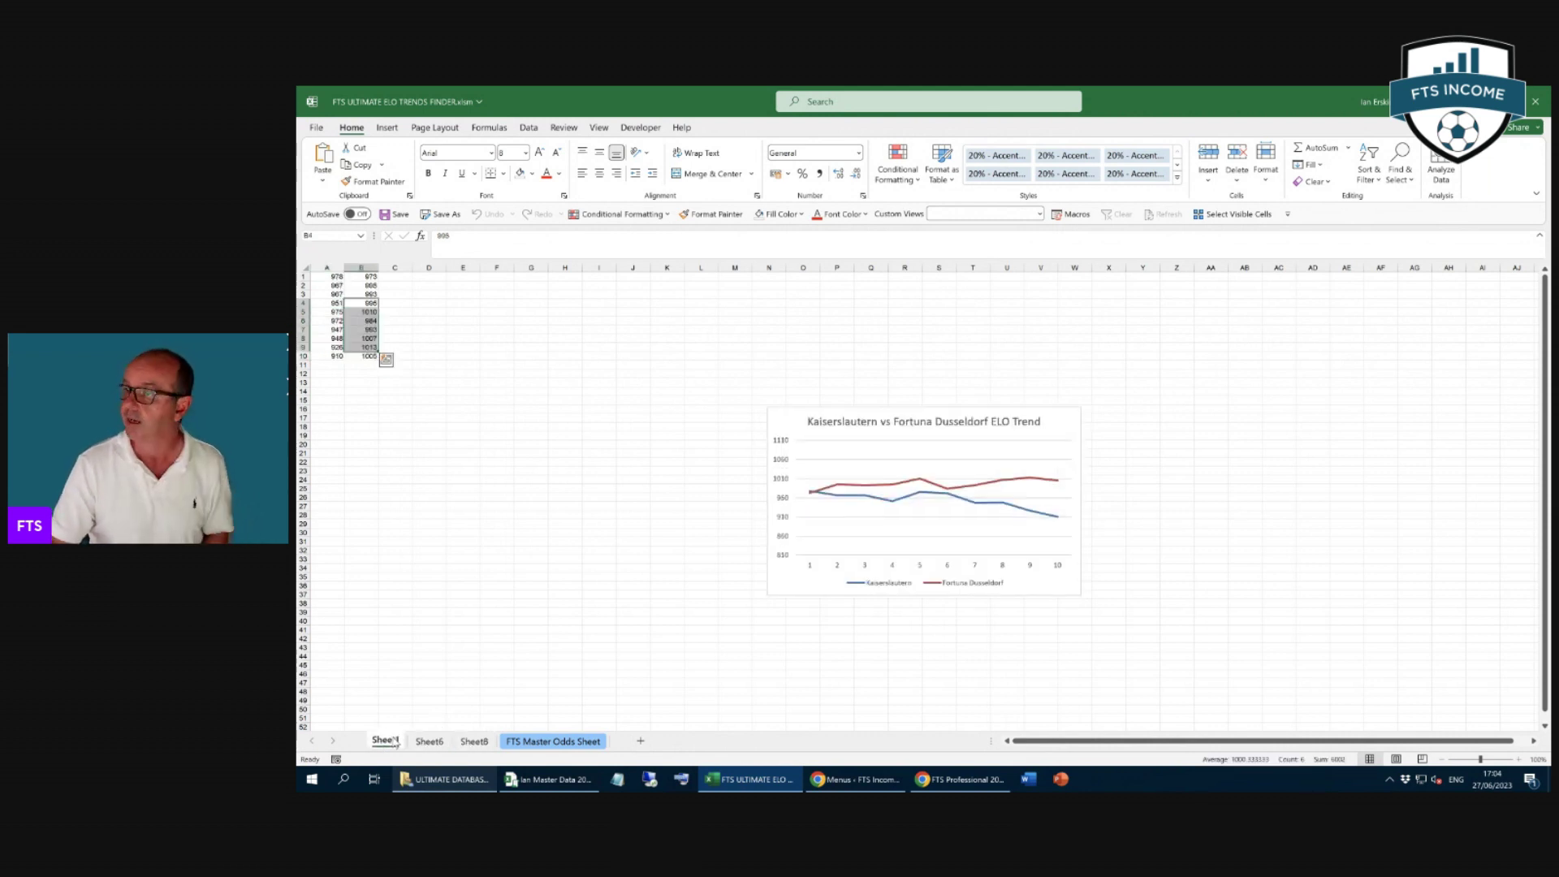
click(429, 741)
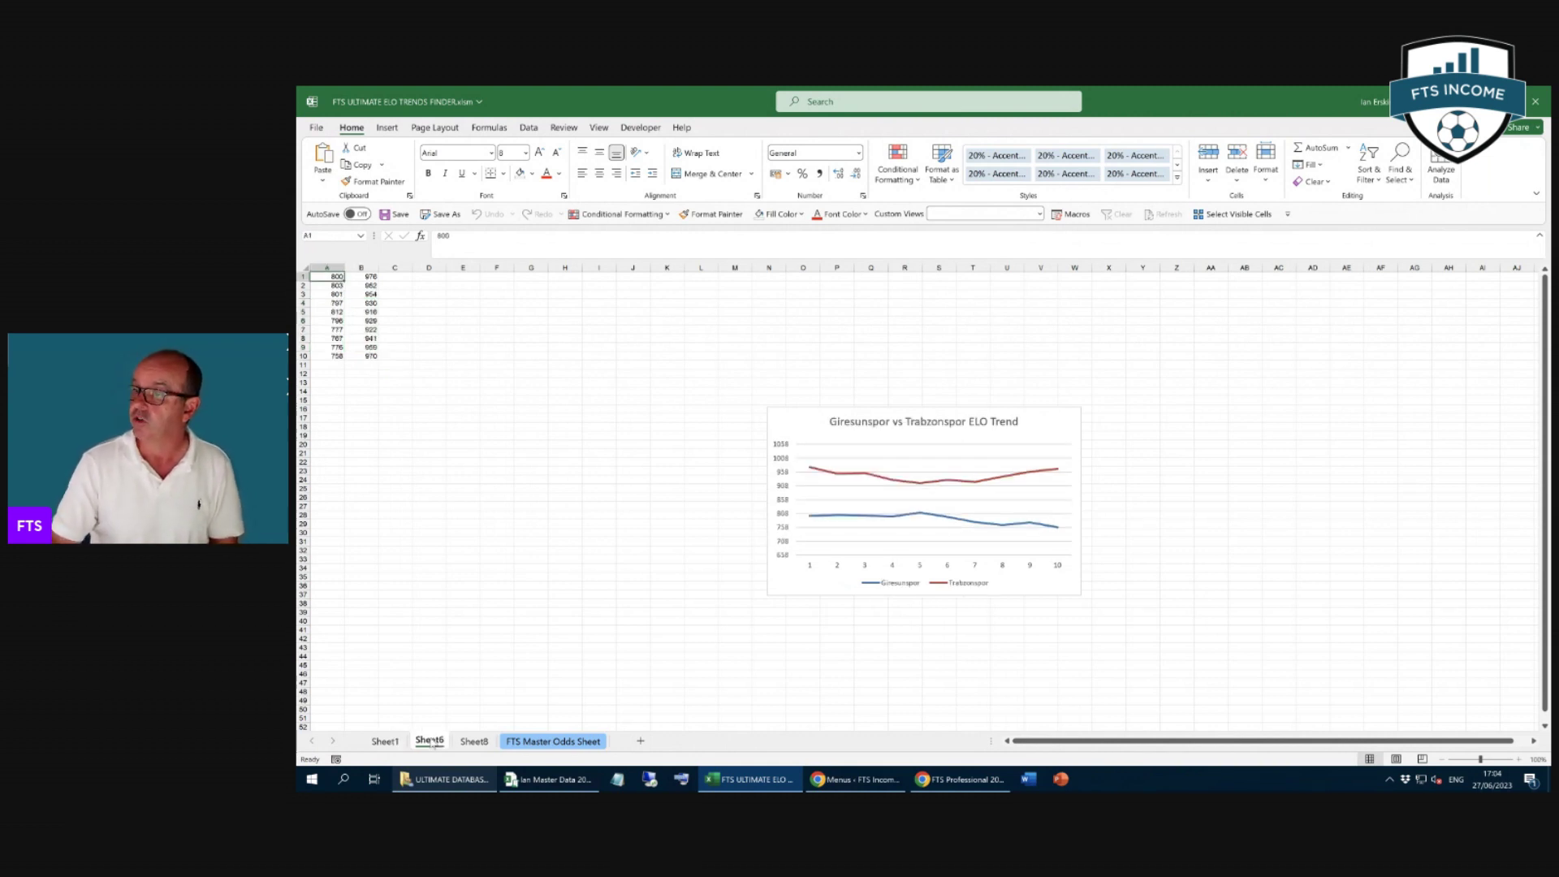
click(474, 741)
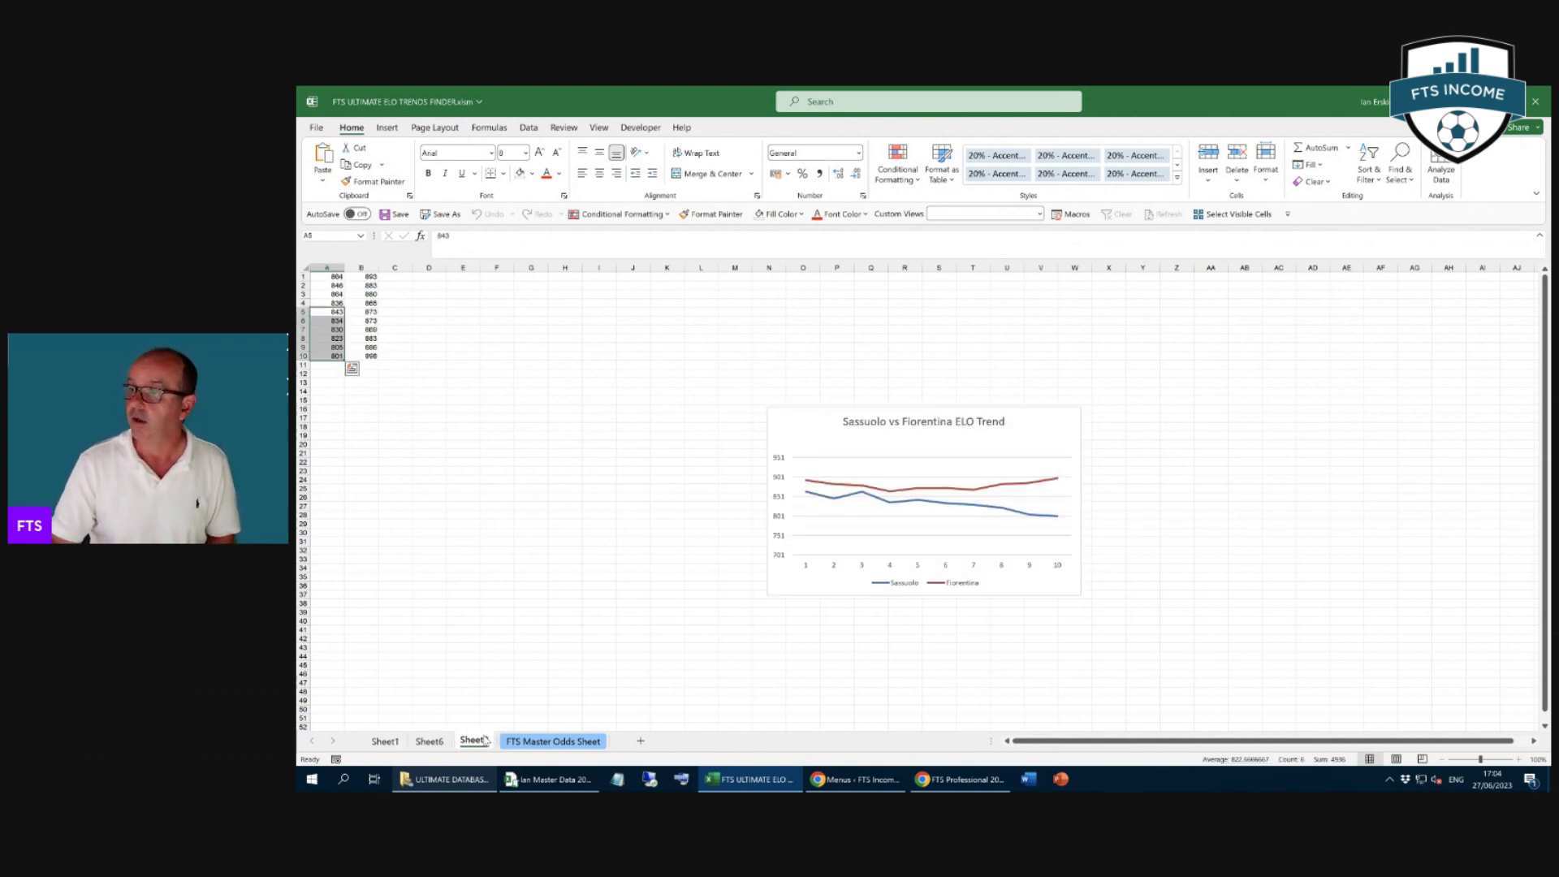
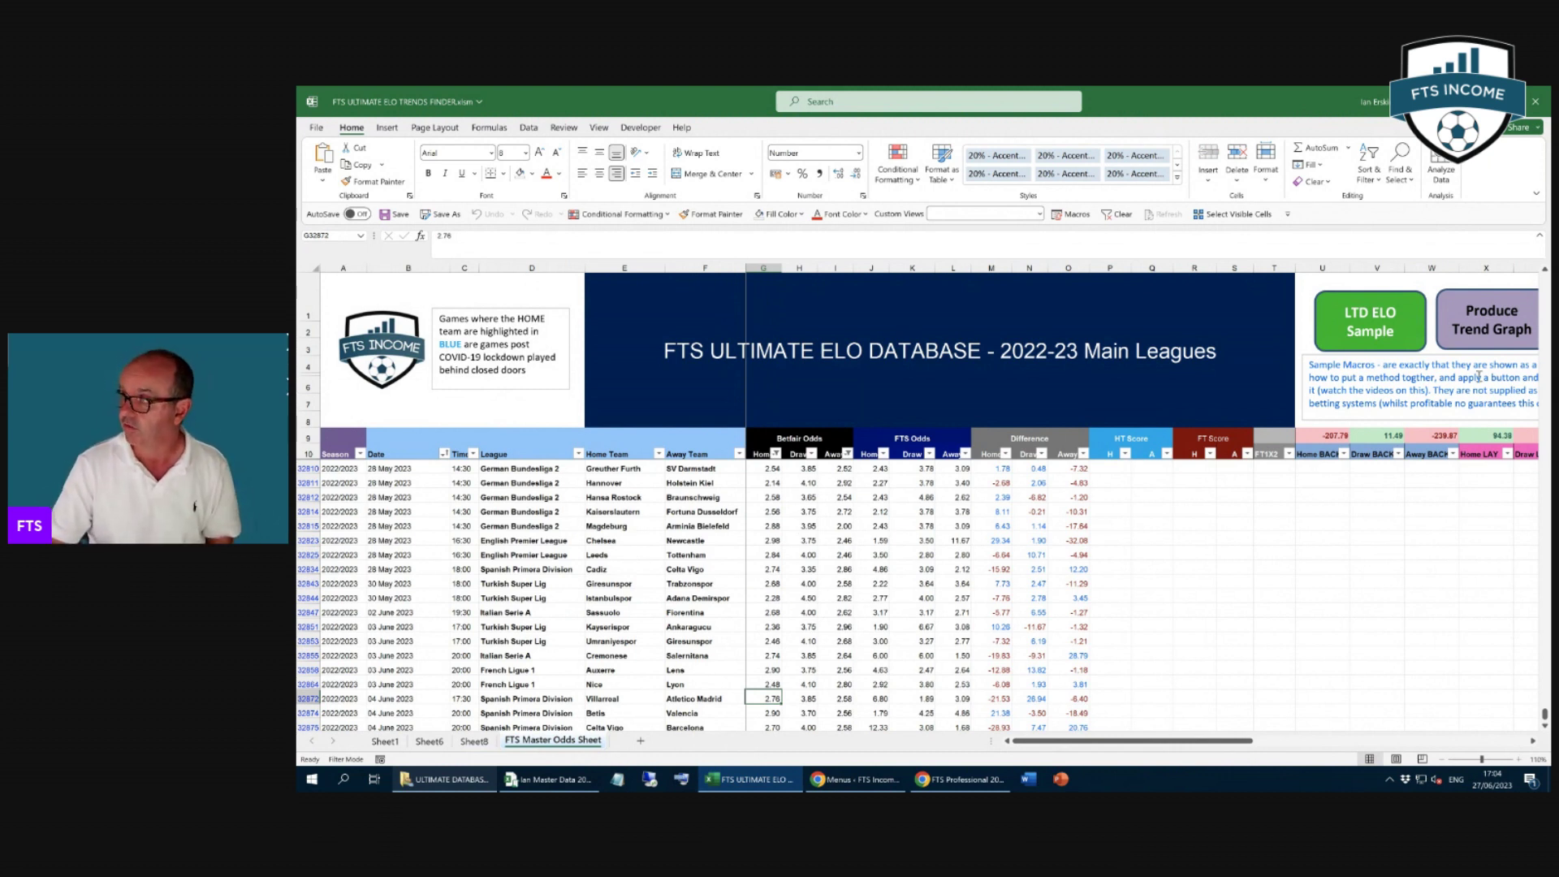
click(1463, 328)
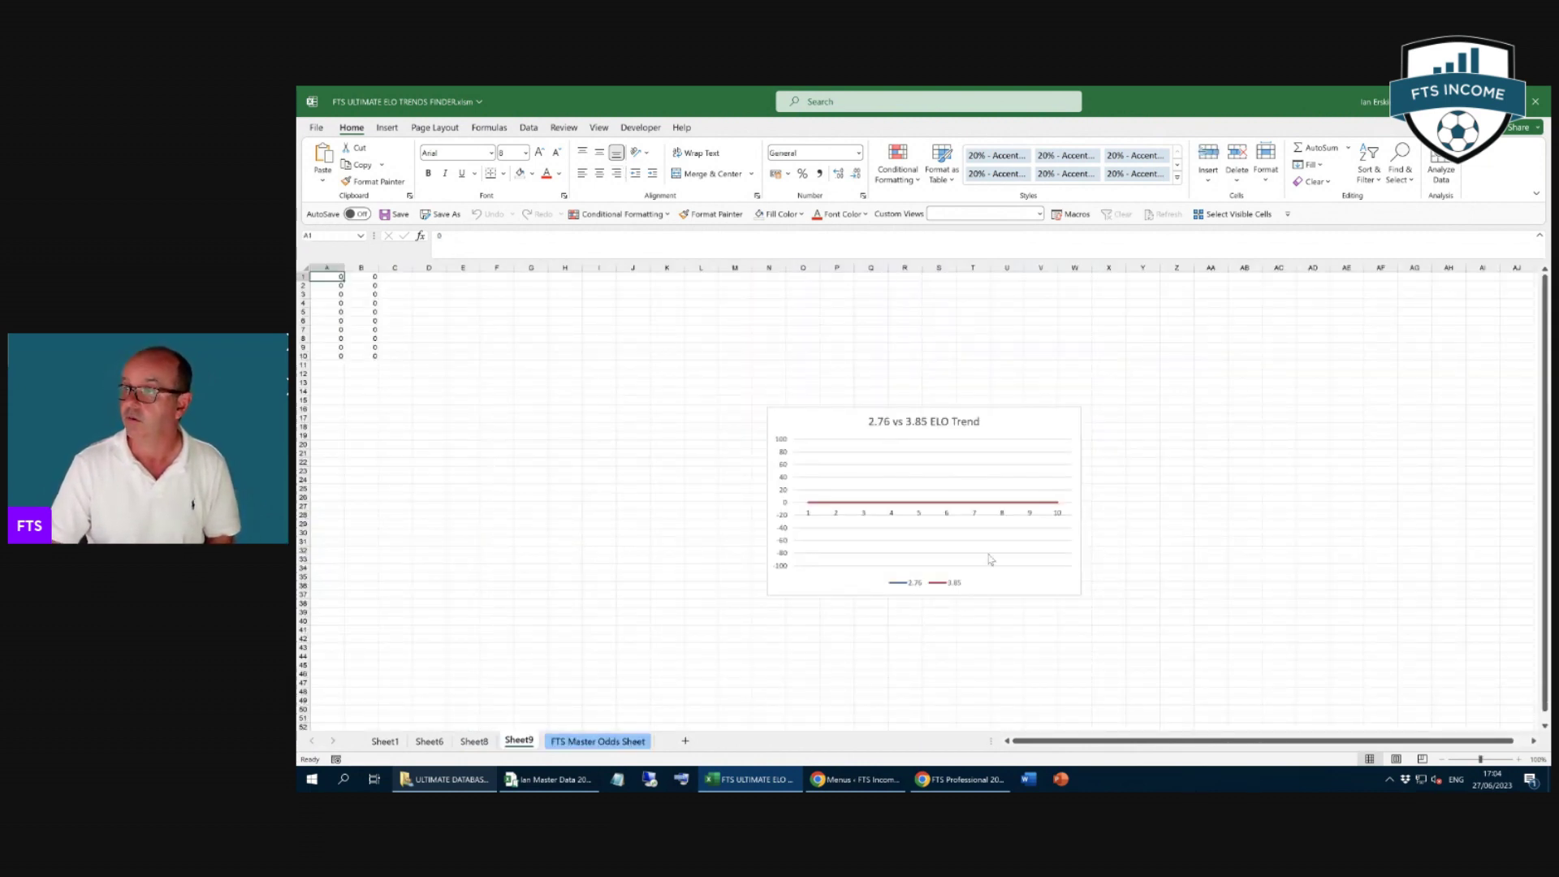
right_click(520, 743)
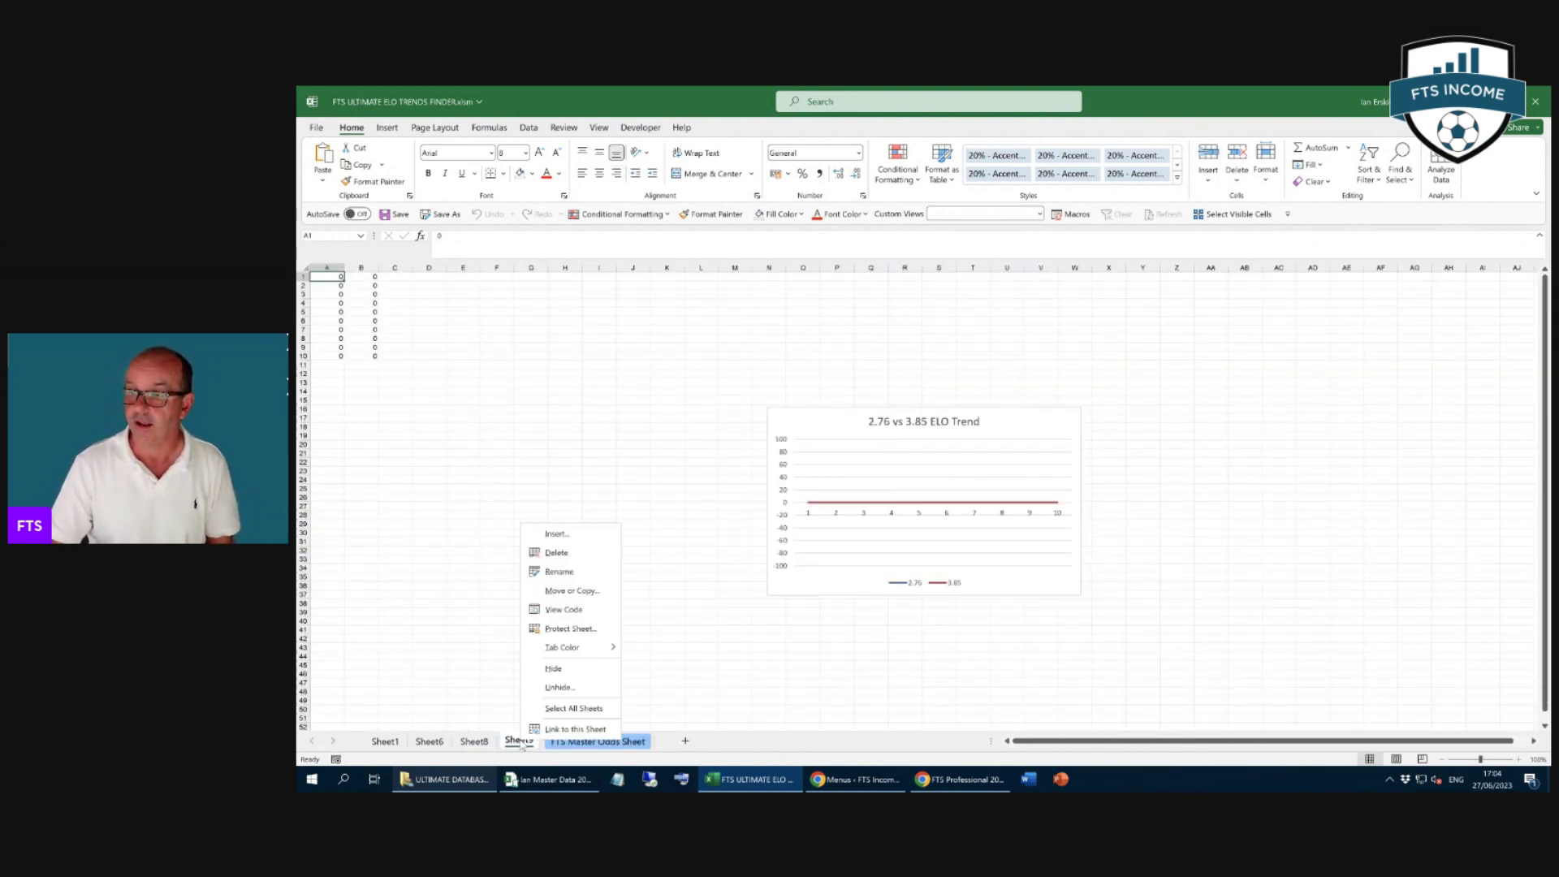
click(557, 553)
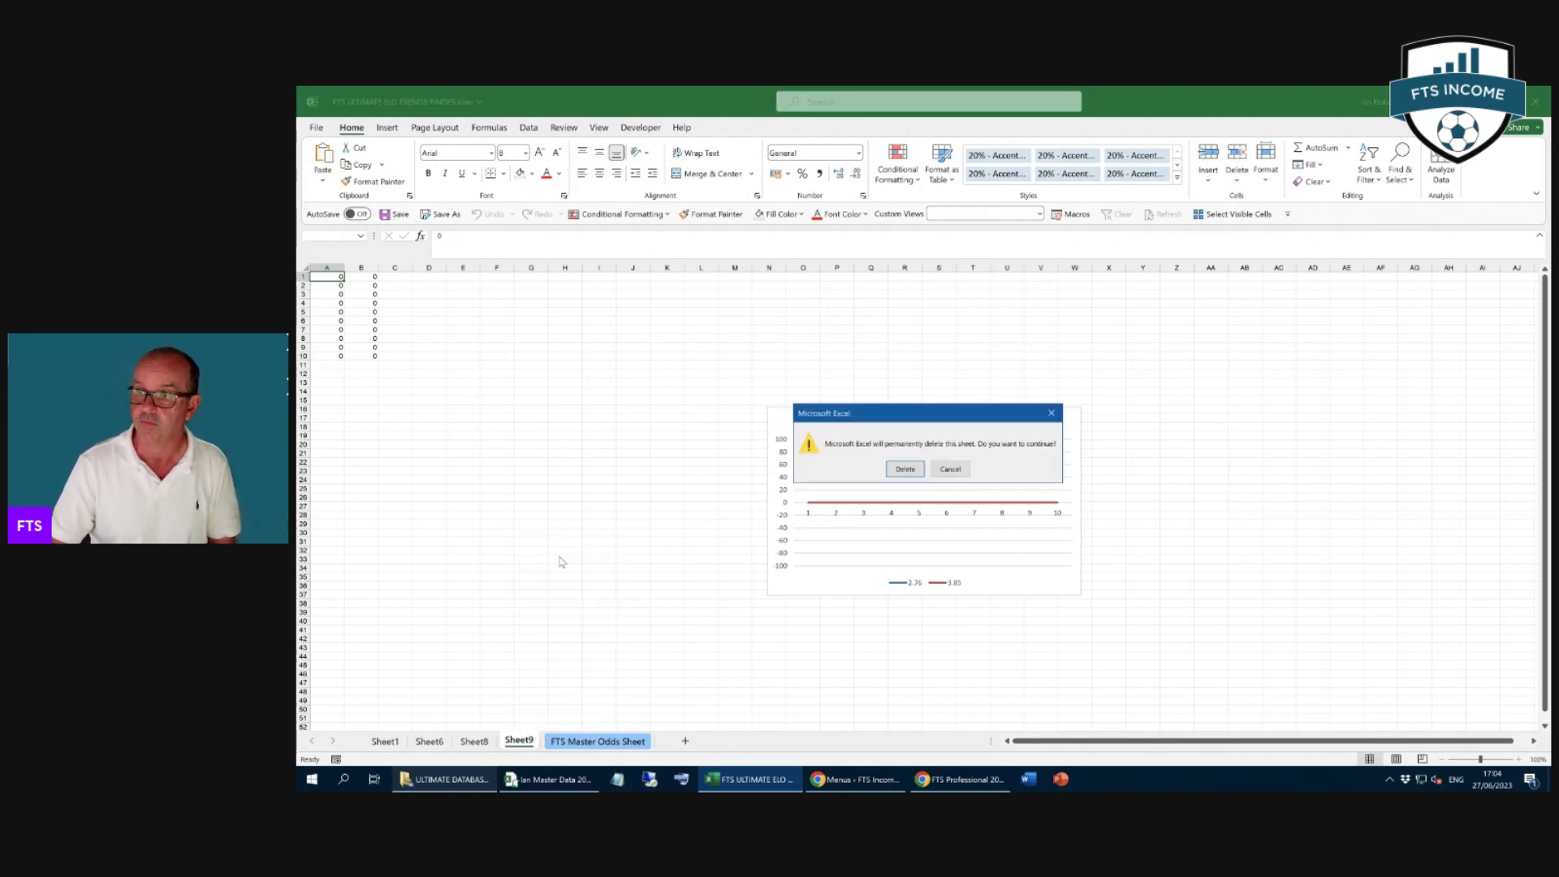
click(905, 469)
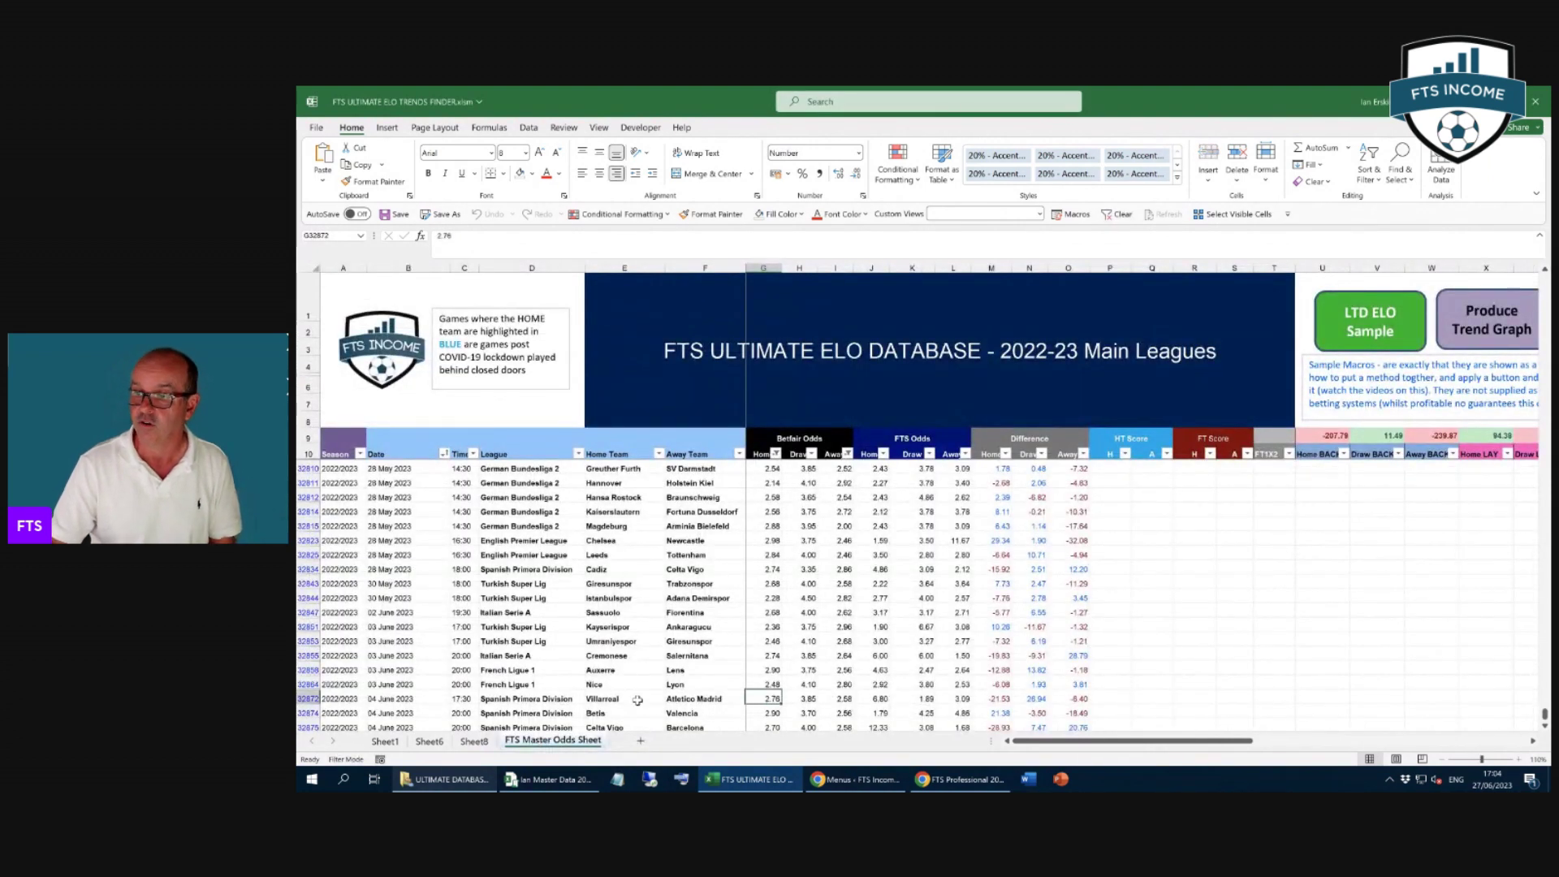
Produce the ELO trend graph for Villarreal v Atletico Madrid, view it, and delete its sheet.
click(601, 696)
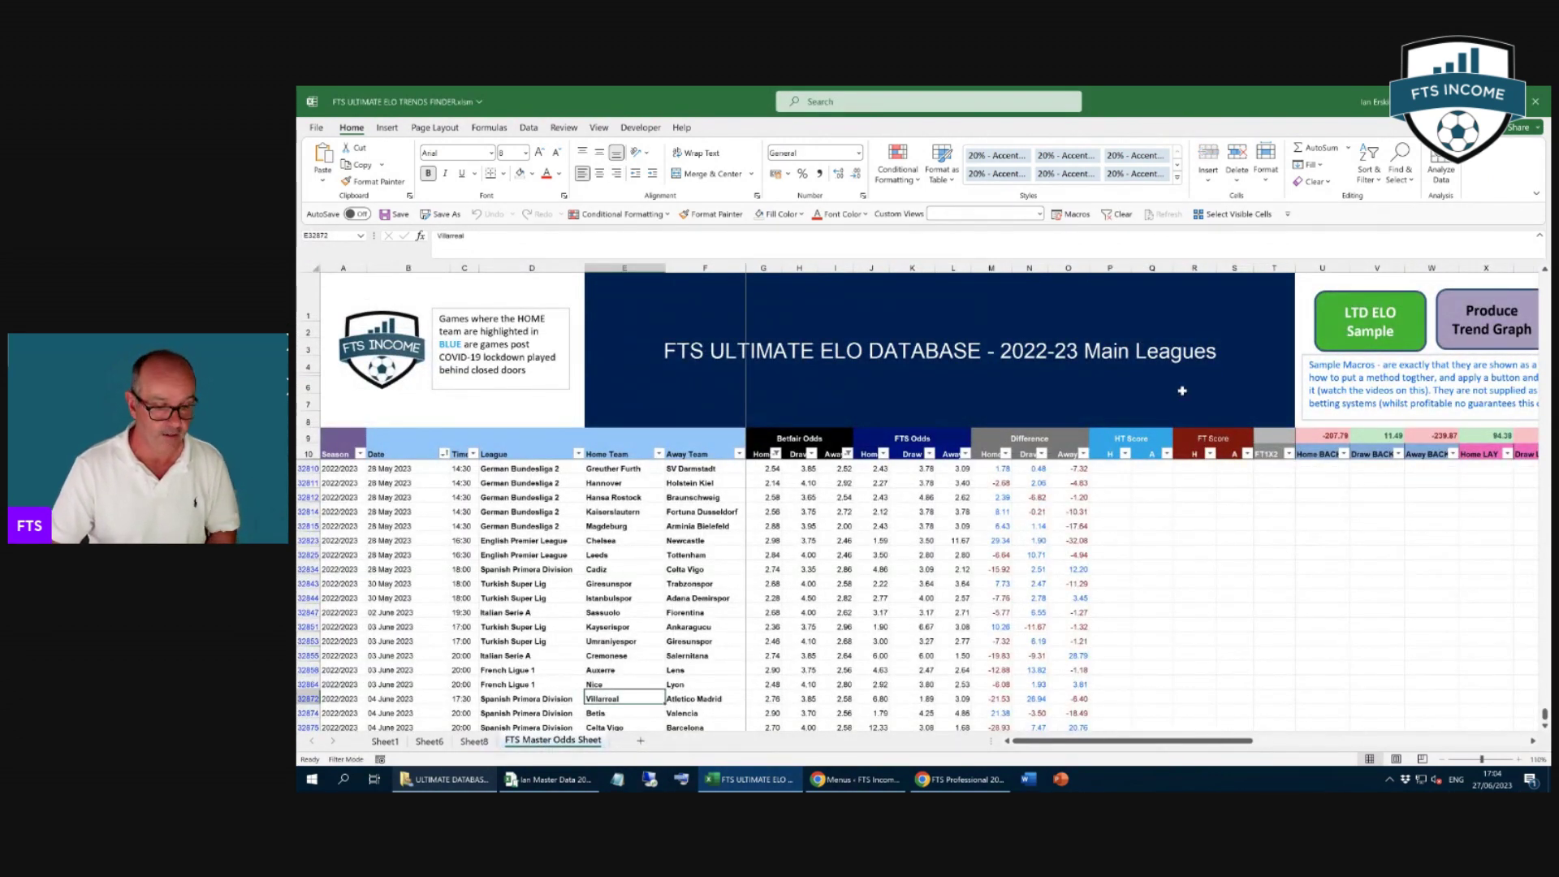
click(1482, 319)
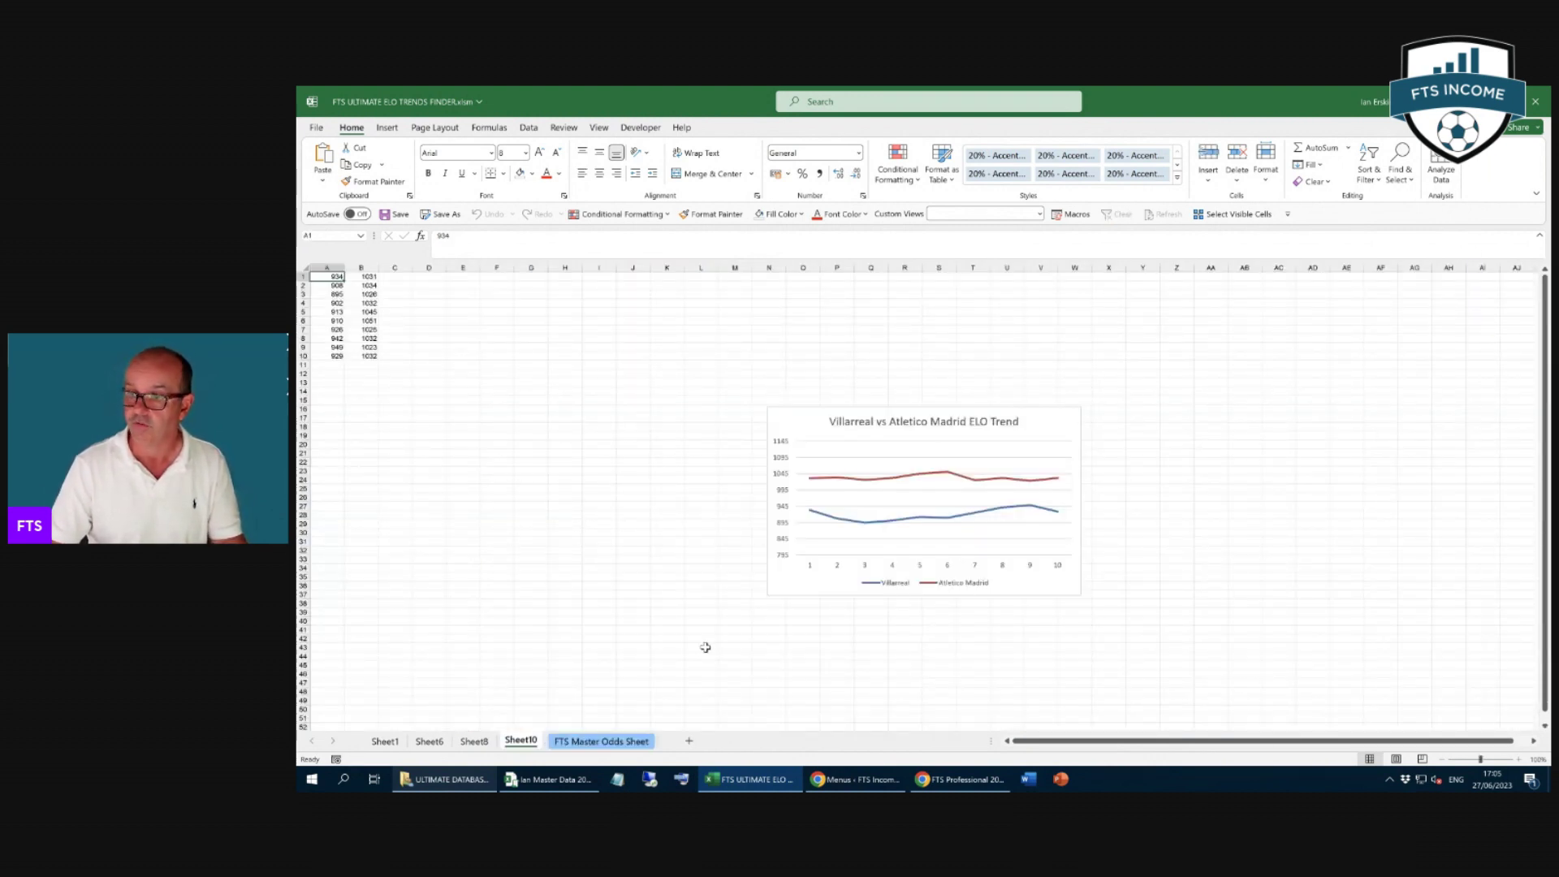
right_click(521, 742)
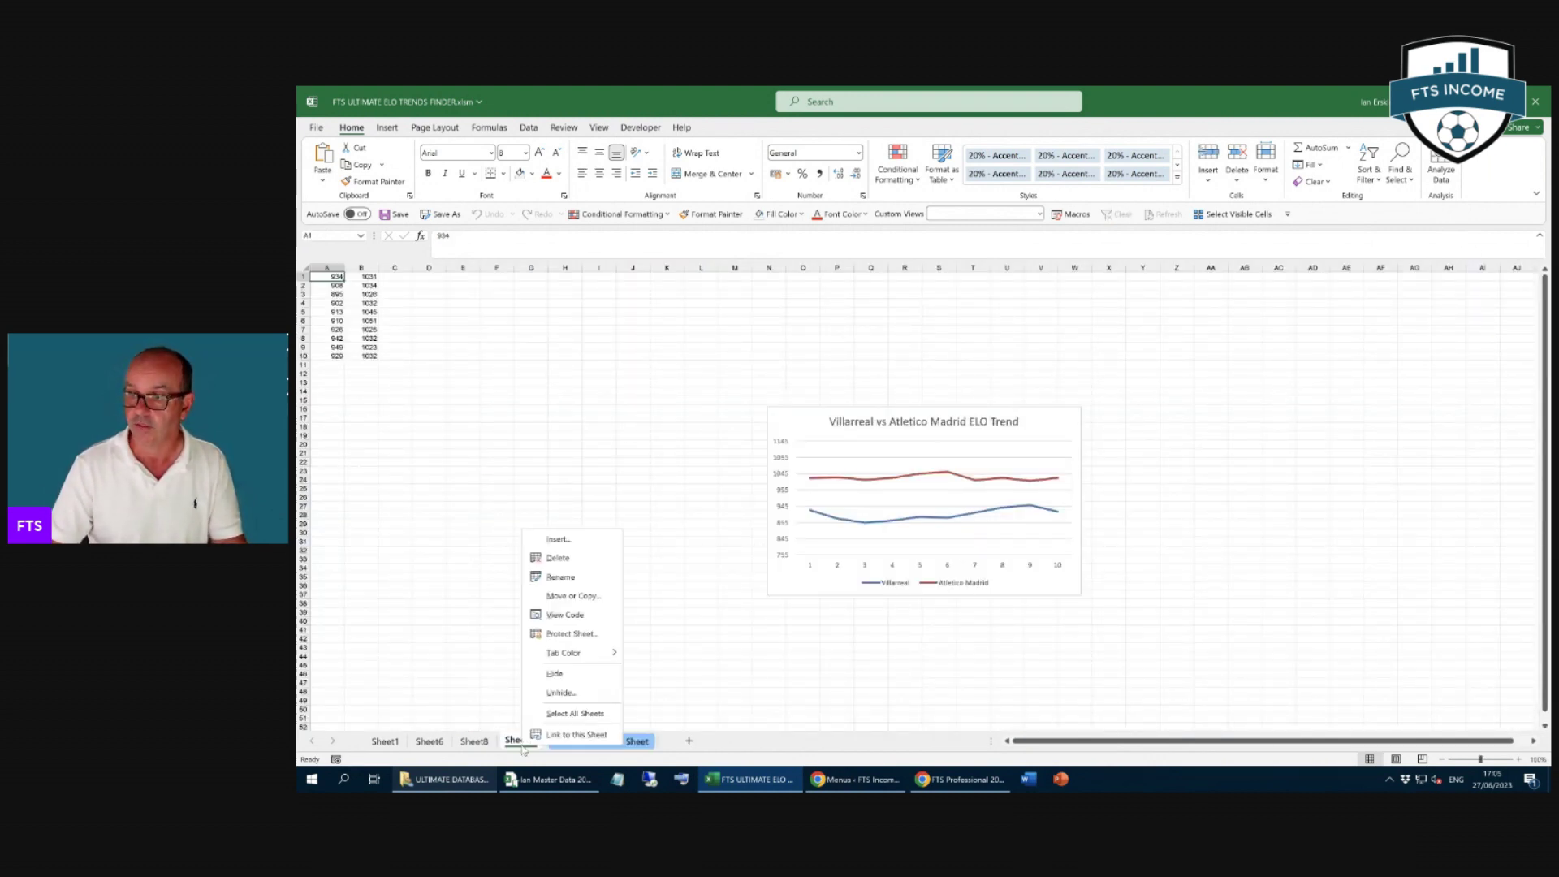
click(577, 560)
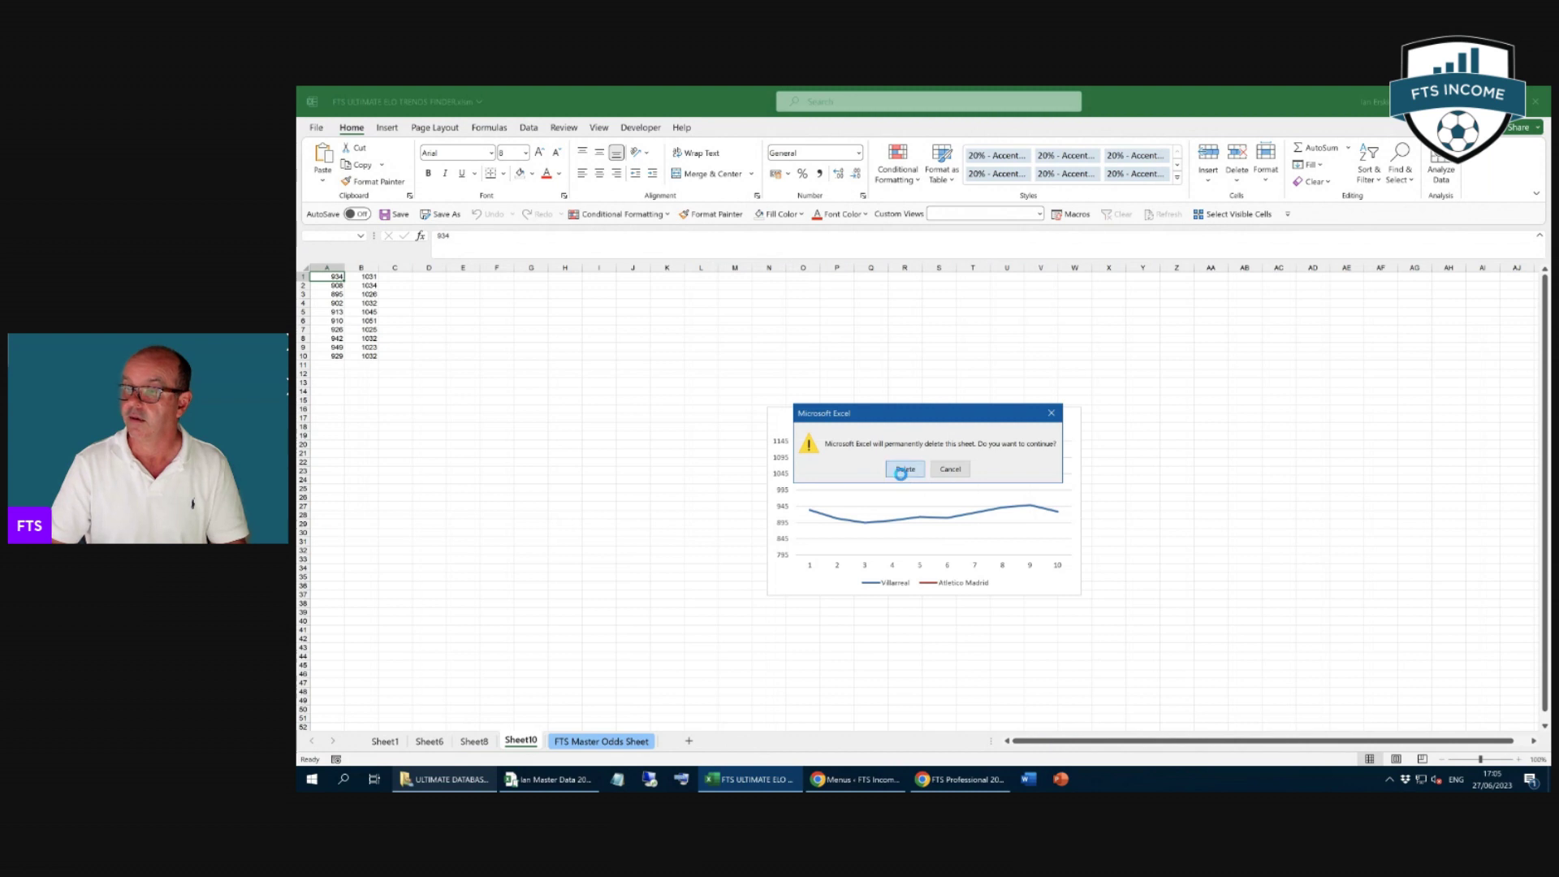
click(904, 469)
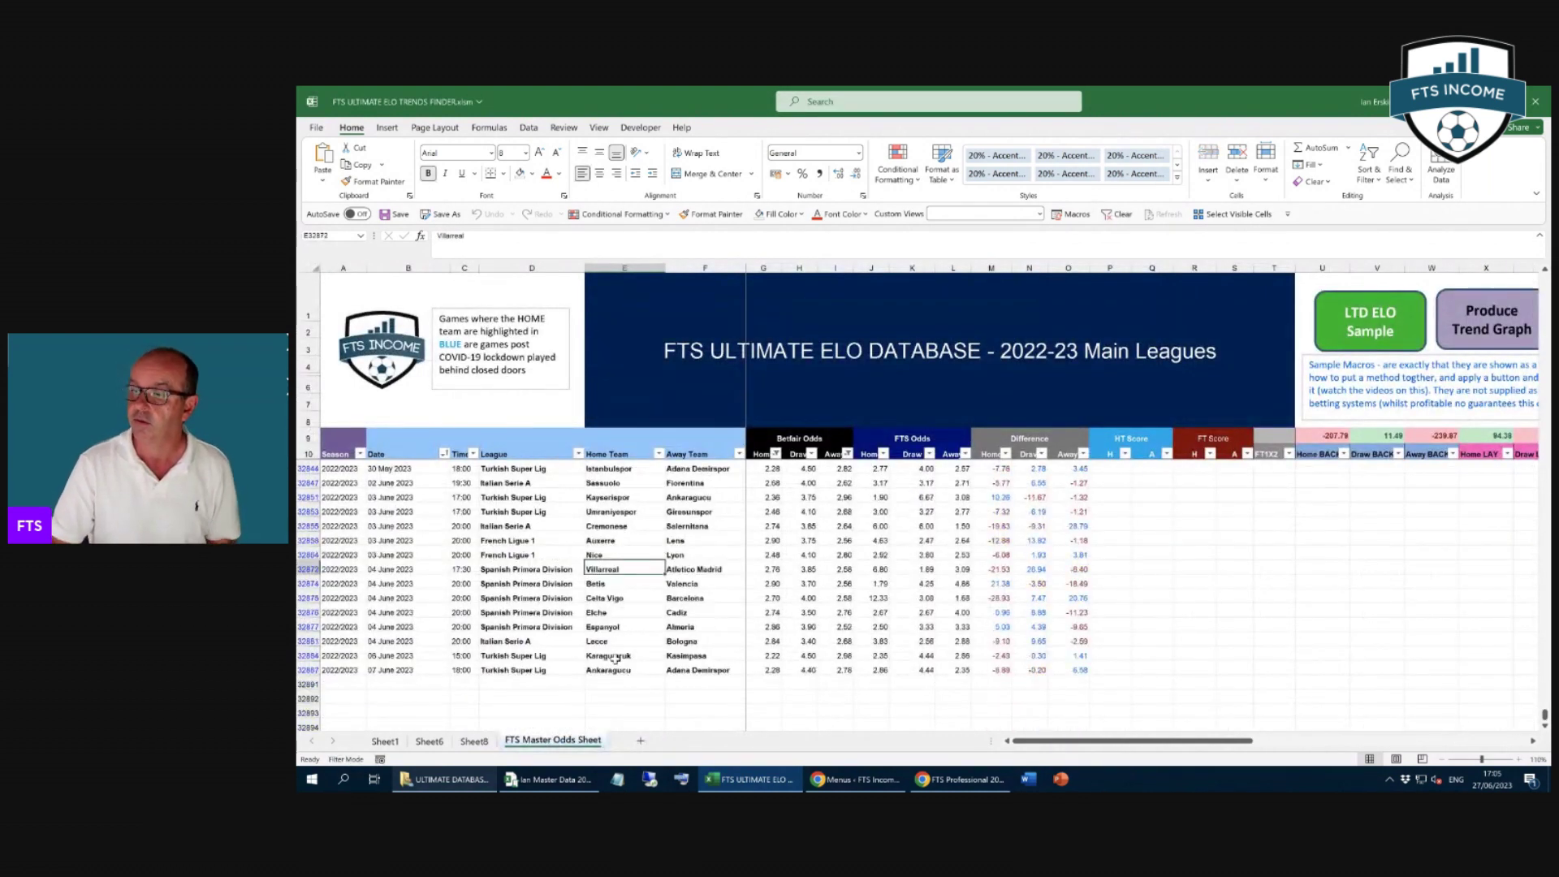
Produce the ELO trend graph for Betis v Valencia, view it, and delete its sheet.
click(603, 584)
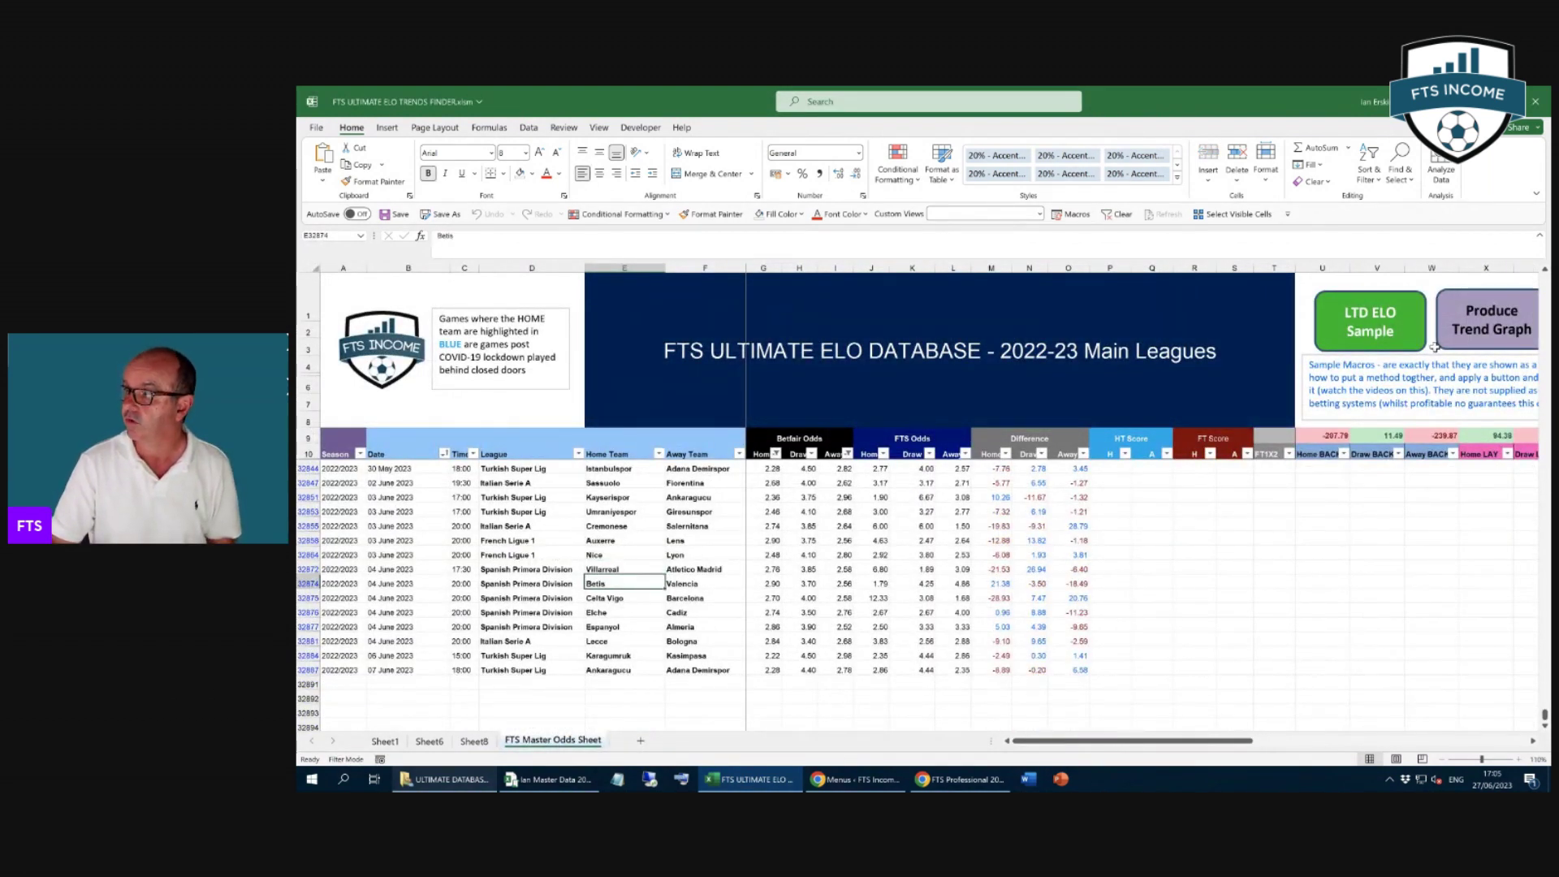
click(1464, 336)
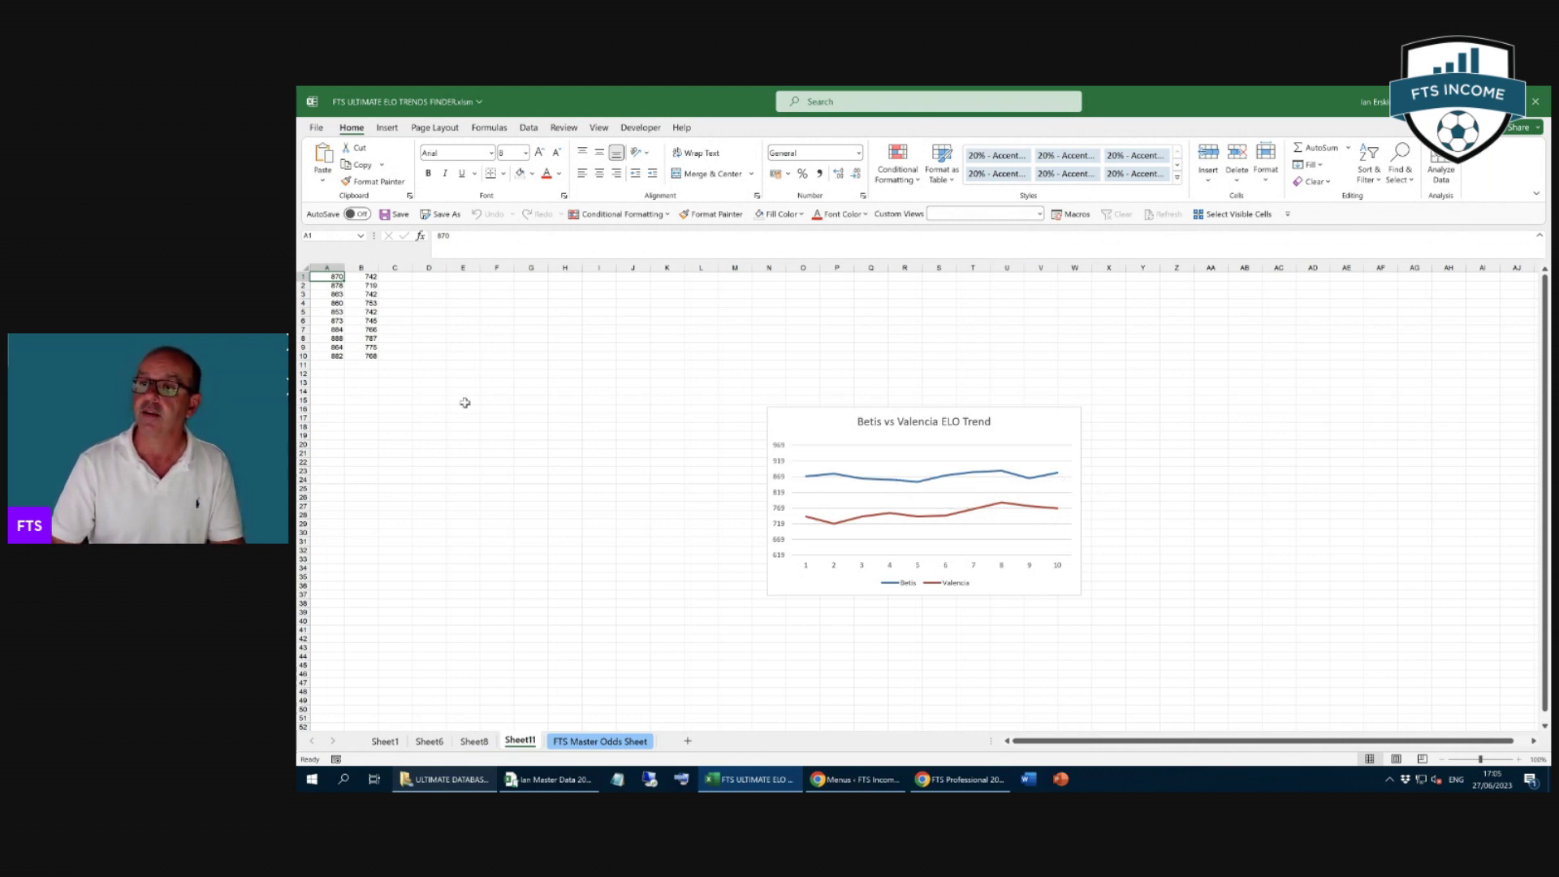
right_click(524, 741)
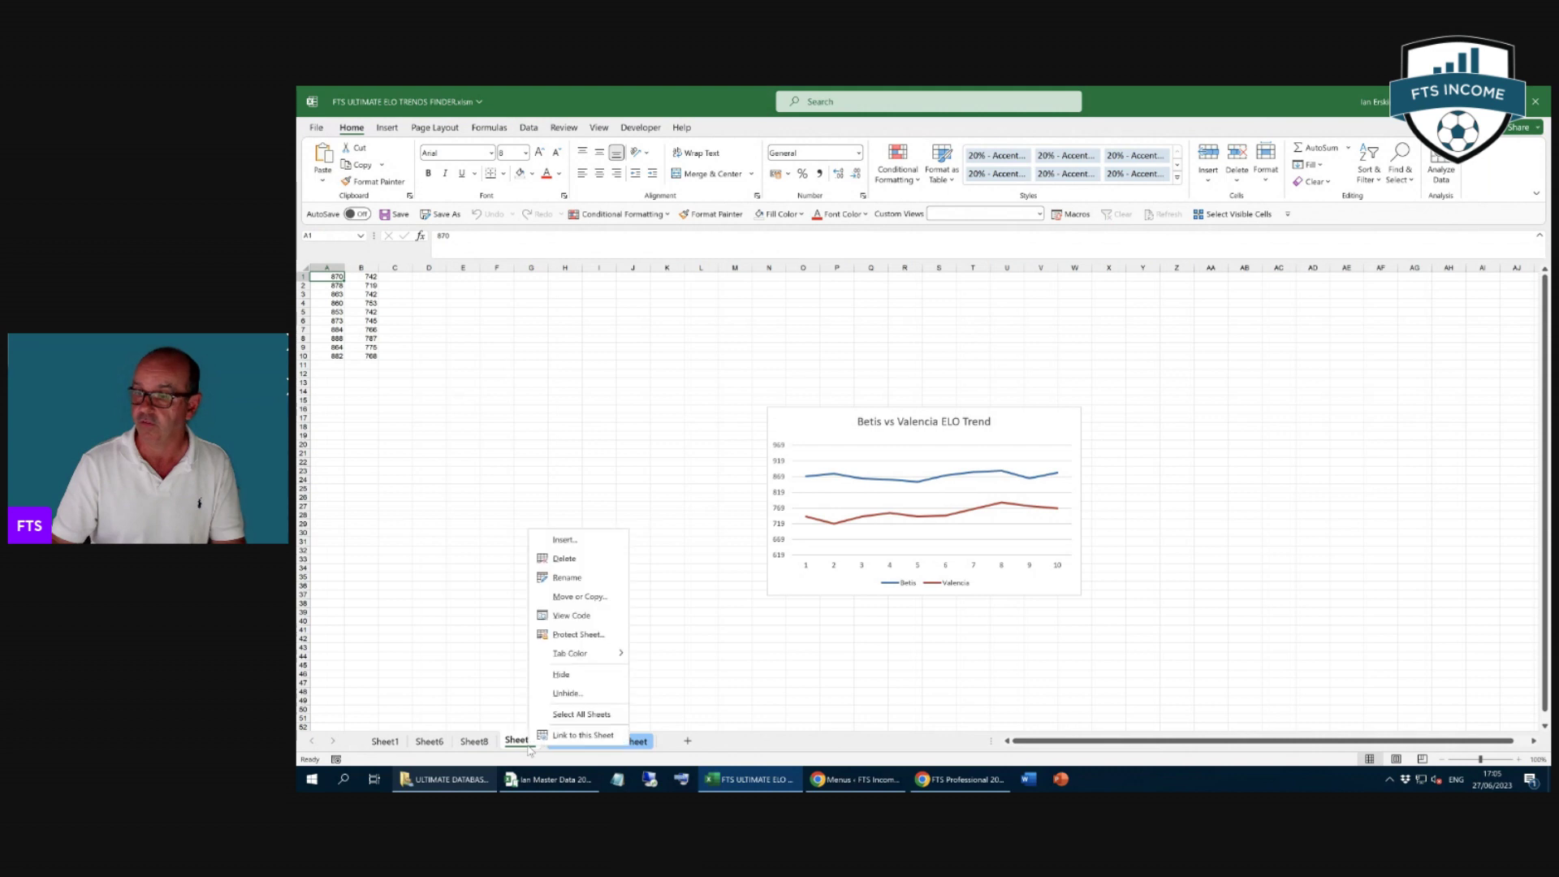
click(578, 558)
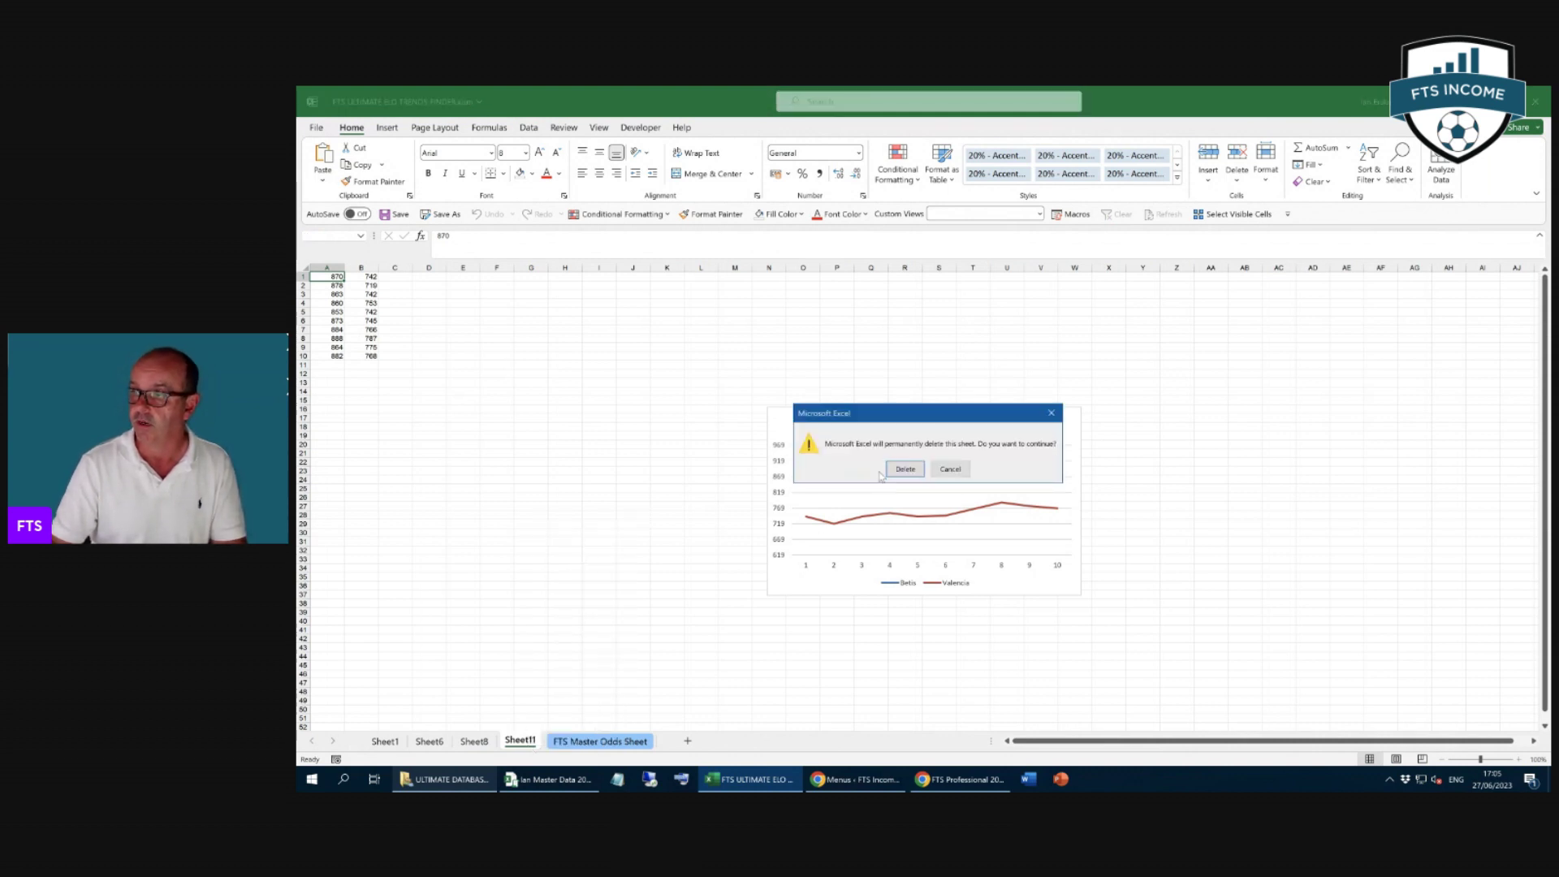
click(903, 469)
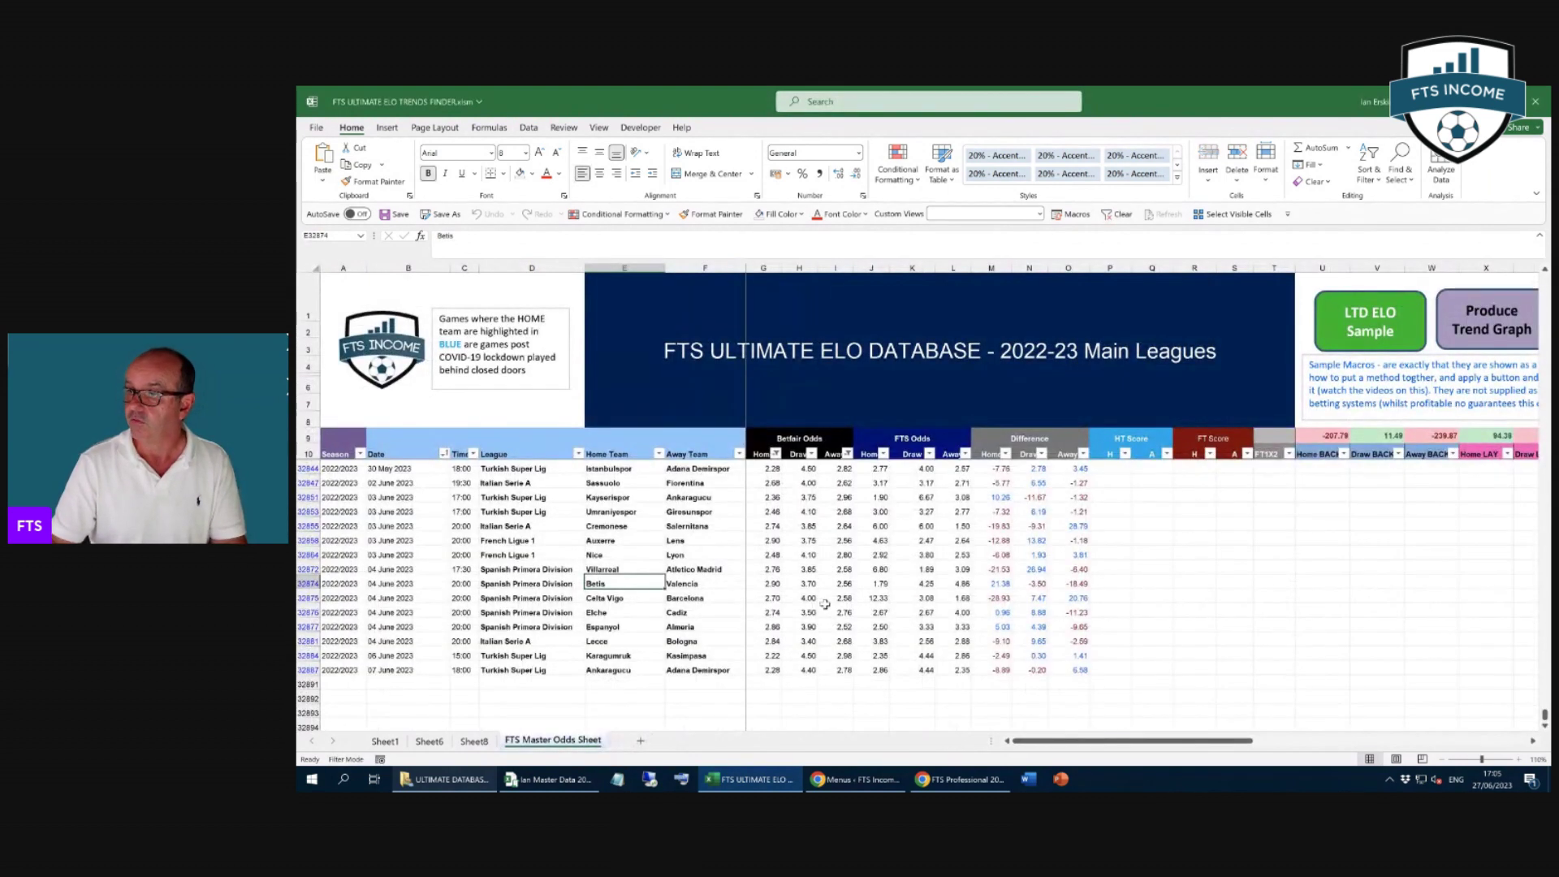
Produce the ELO trend graph for Celta Vigo v Barcelona, view it, and delete its sheet.
click(616, 600)
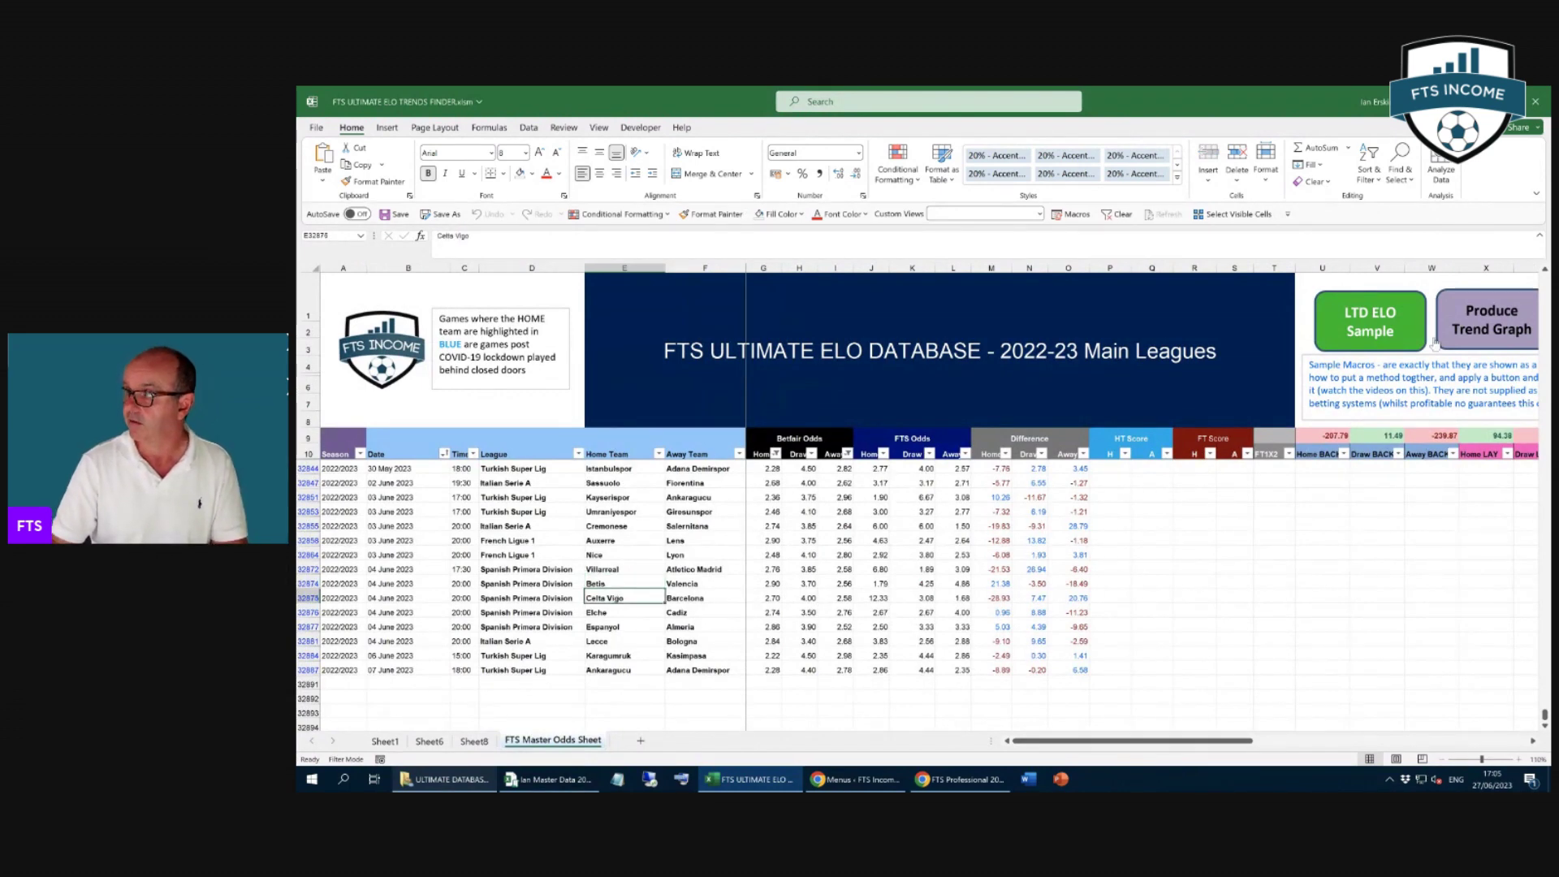
click(1480, 325)
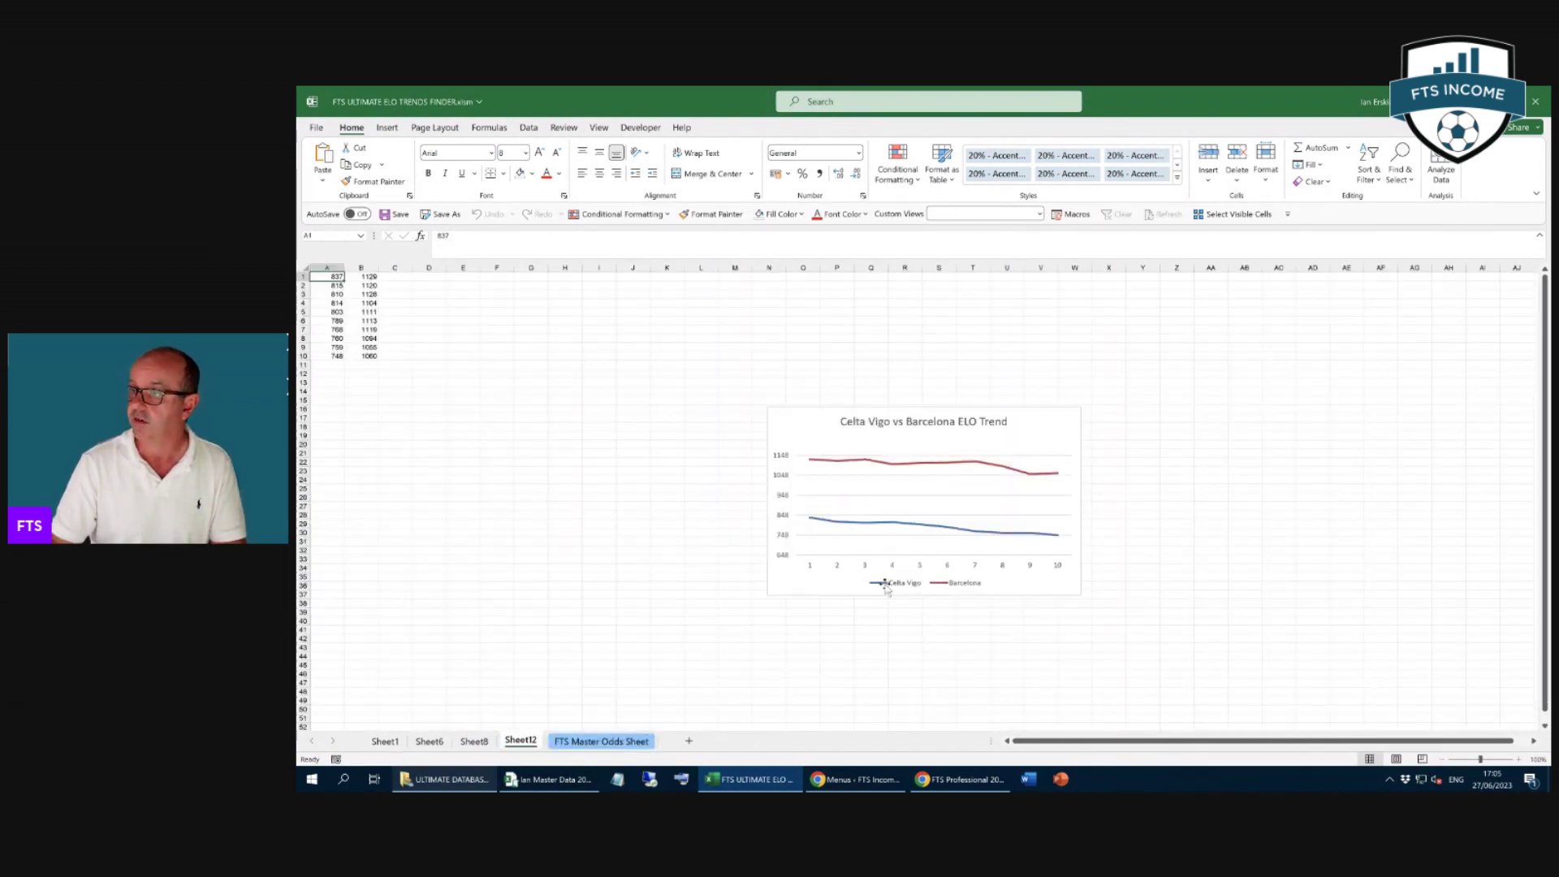
right_click(521, 740)
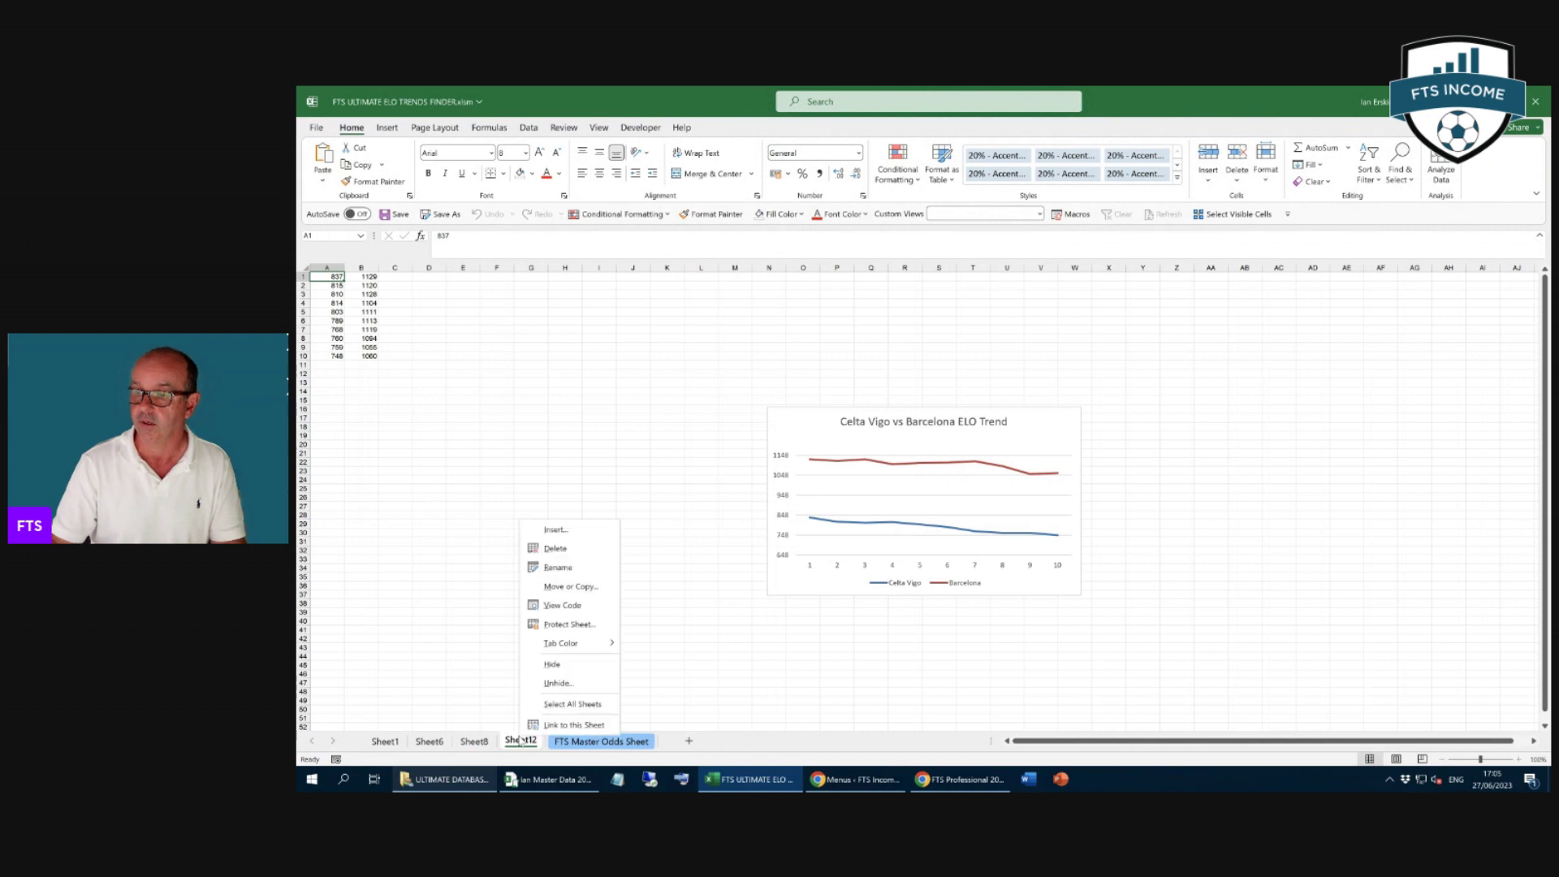
click(552, 550)
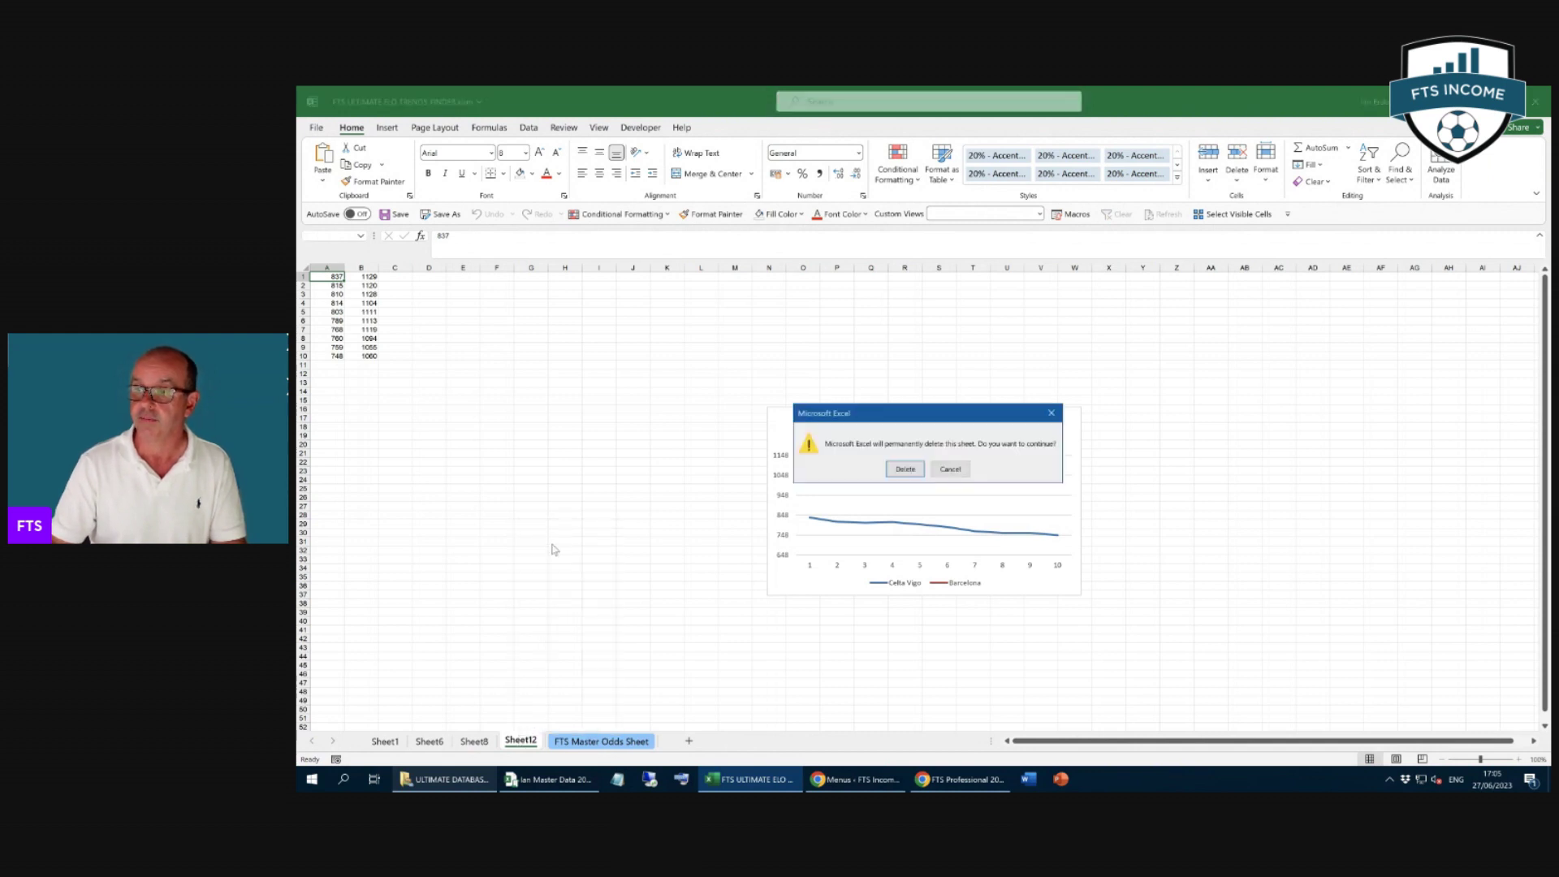
click(904, 469)
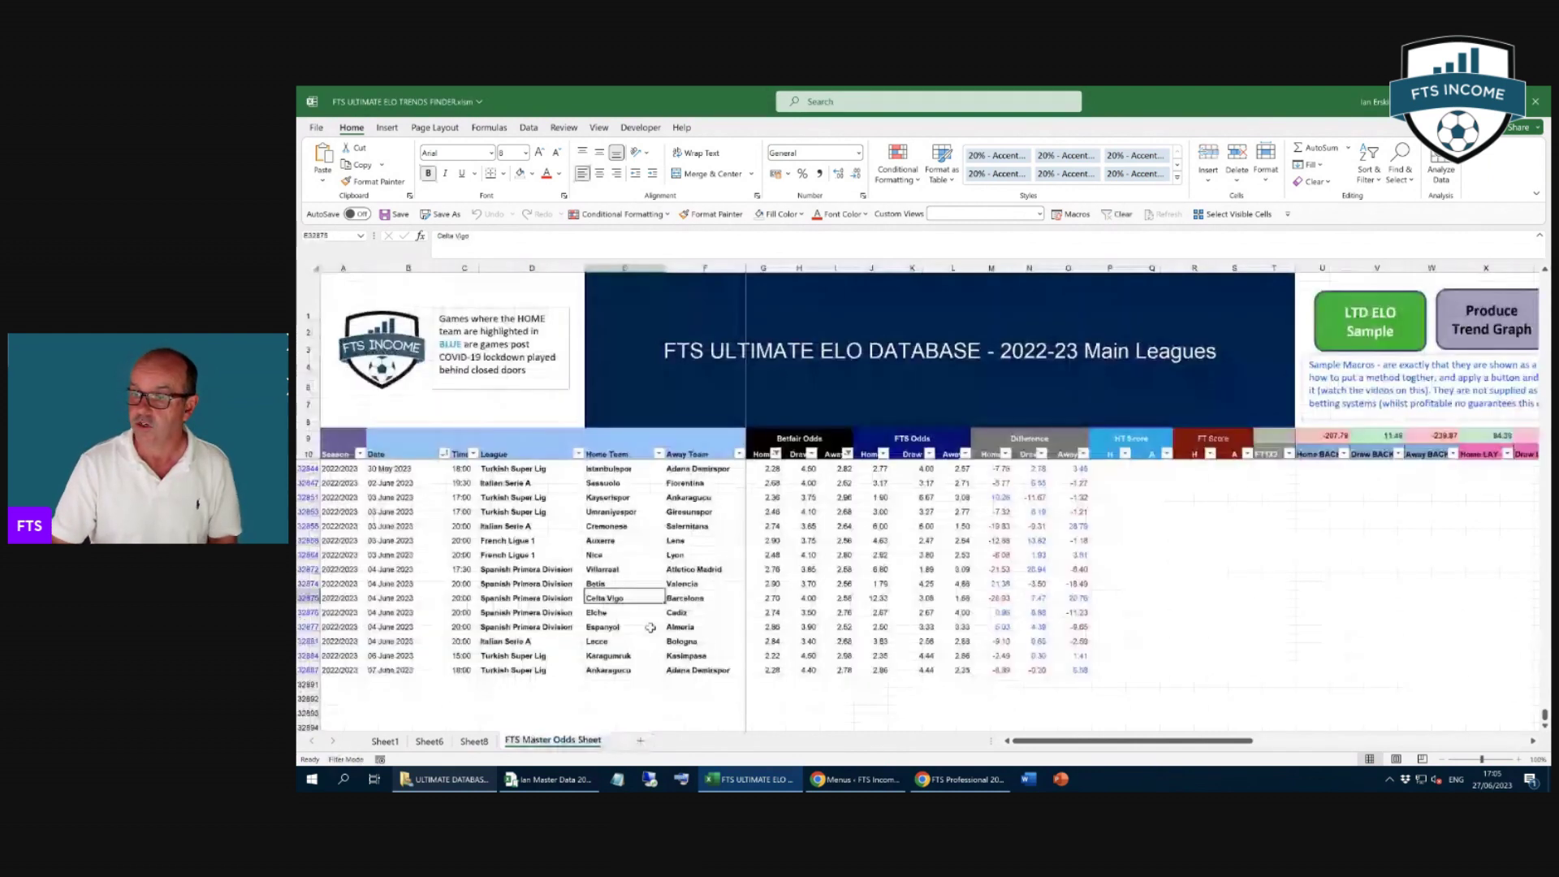
Produce the ELO trend graph for Elche v Cadiz, view it, and delete its sheet.
click(598, 612)
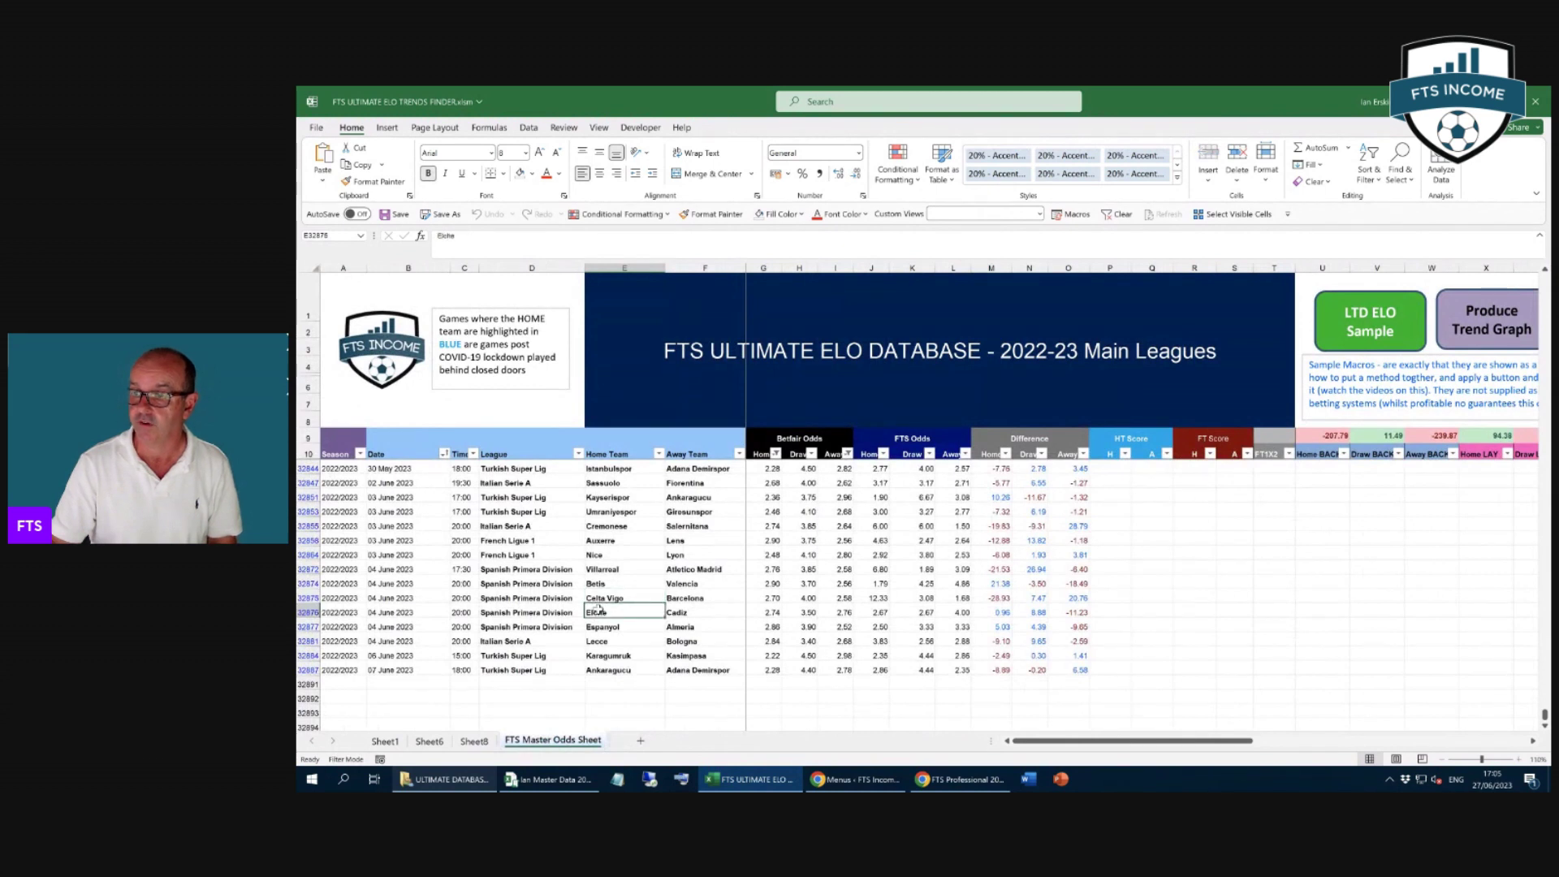
click(1469, 305)
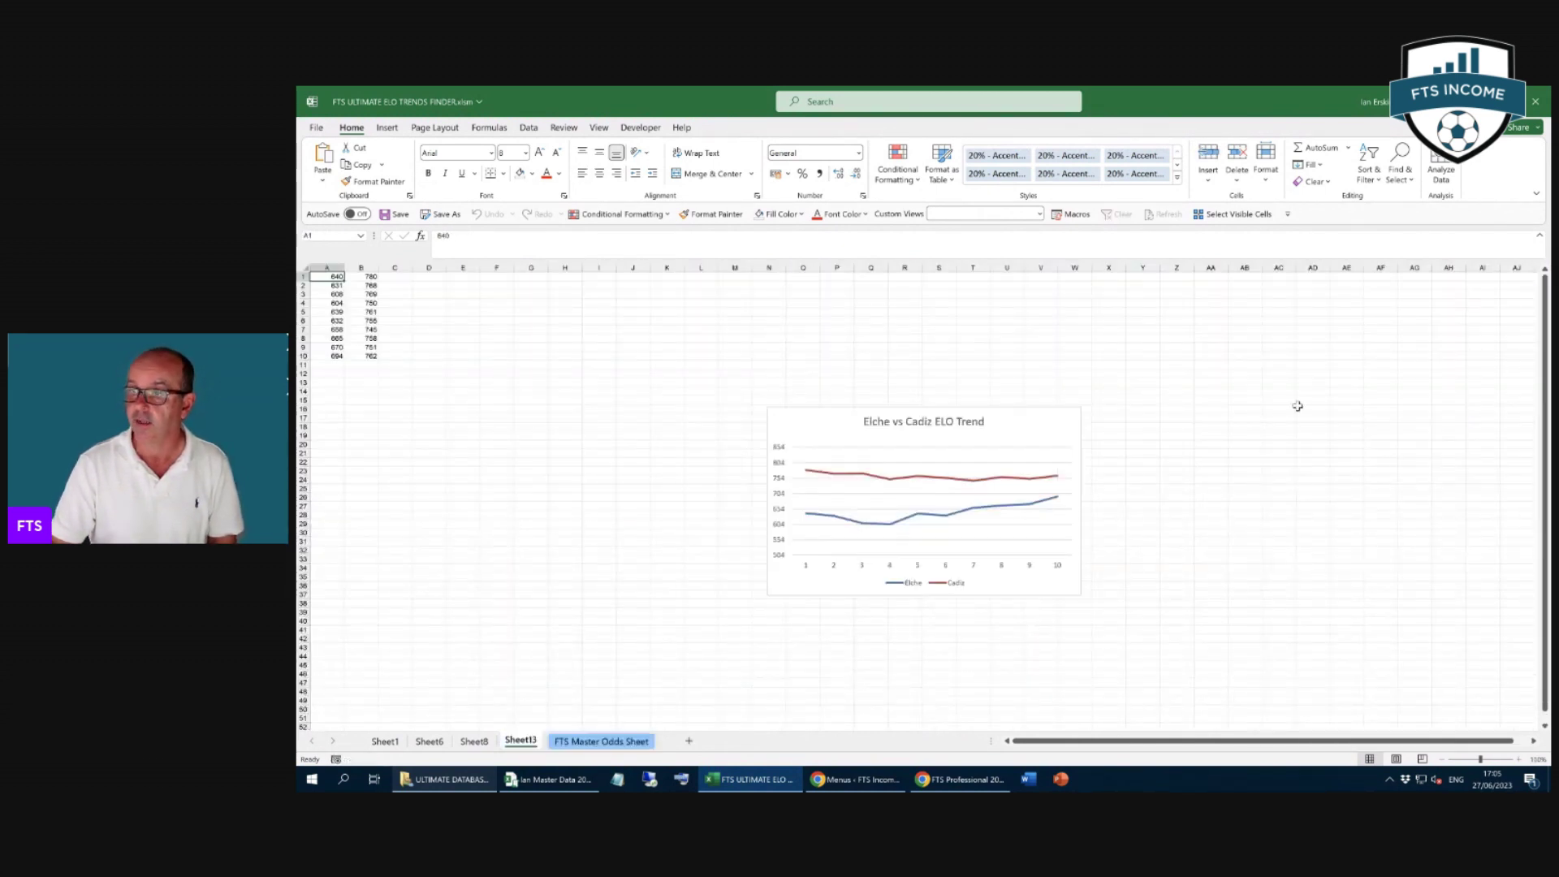
right_click(529, 738)
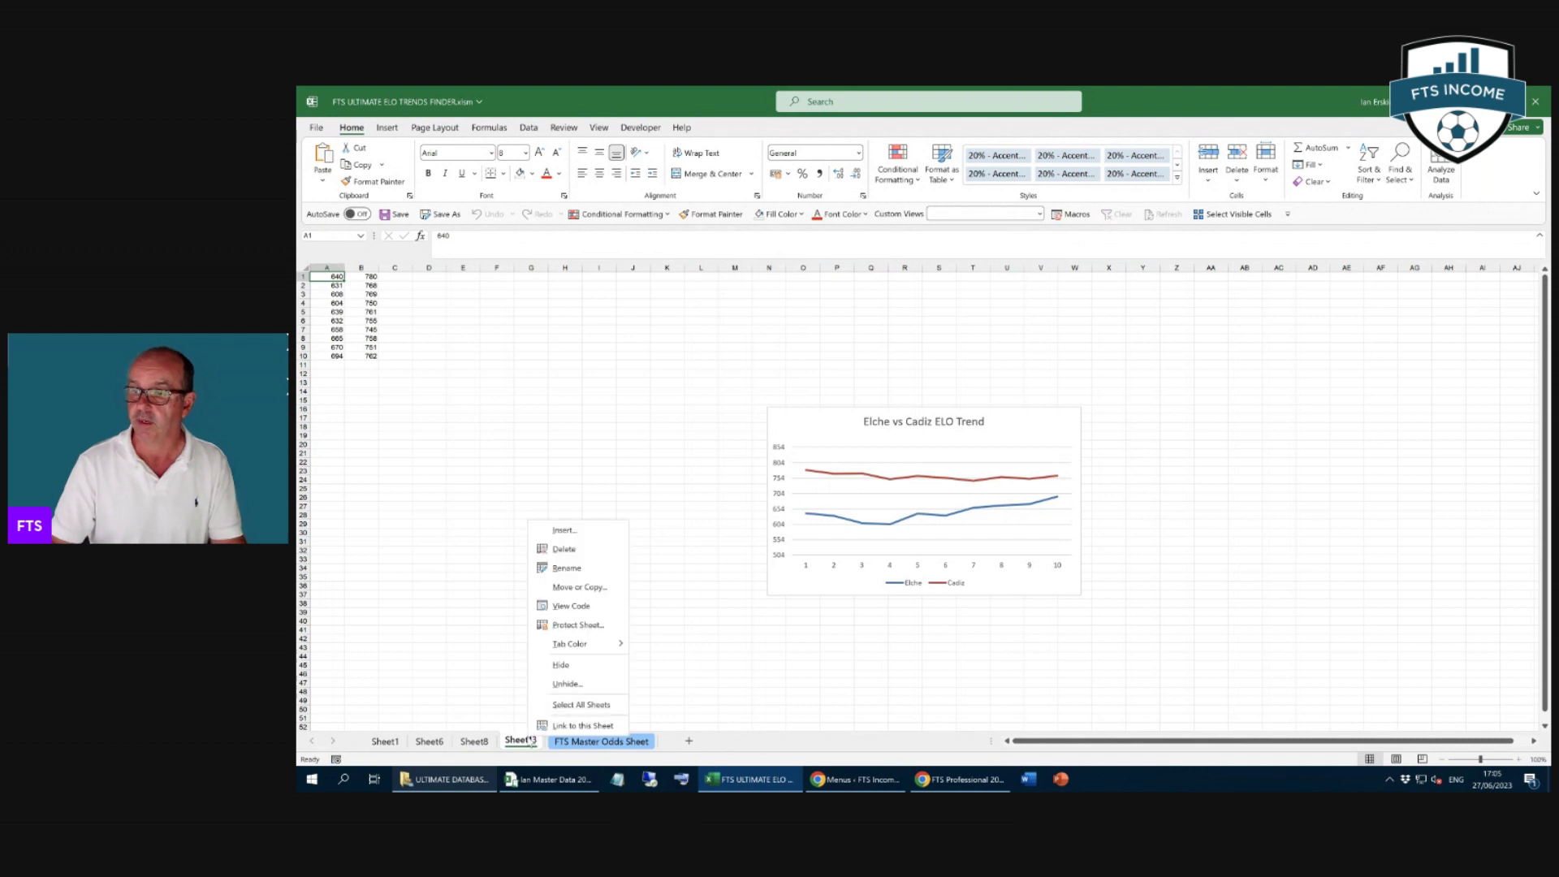
click(572, 550)
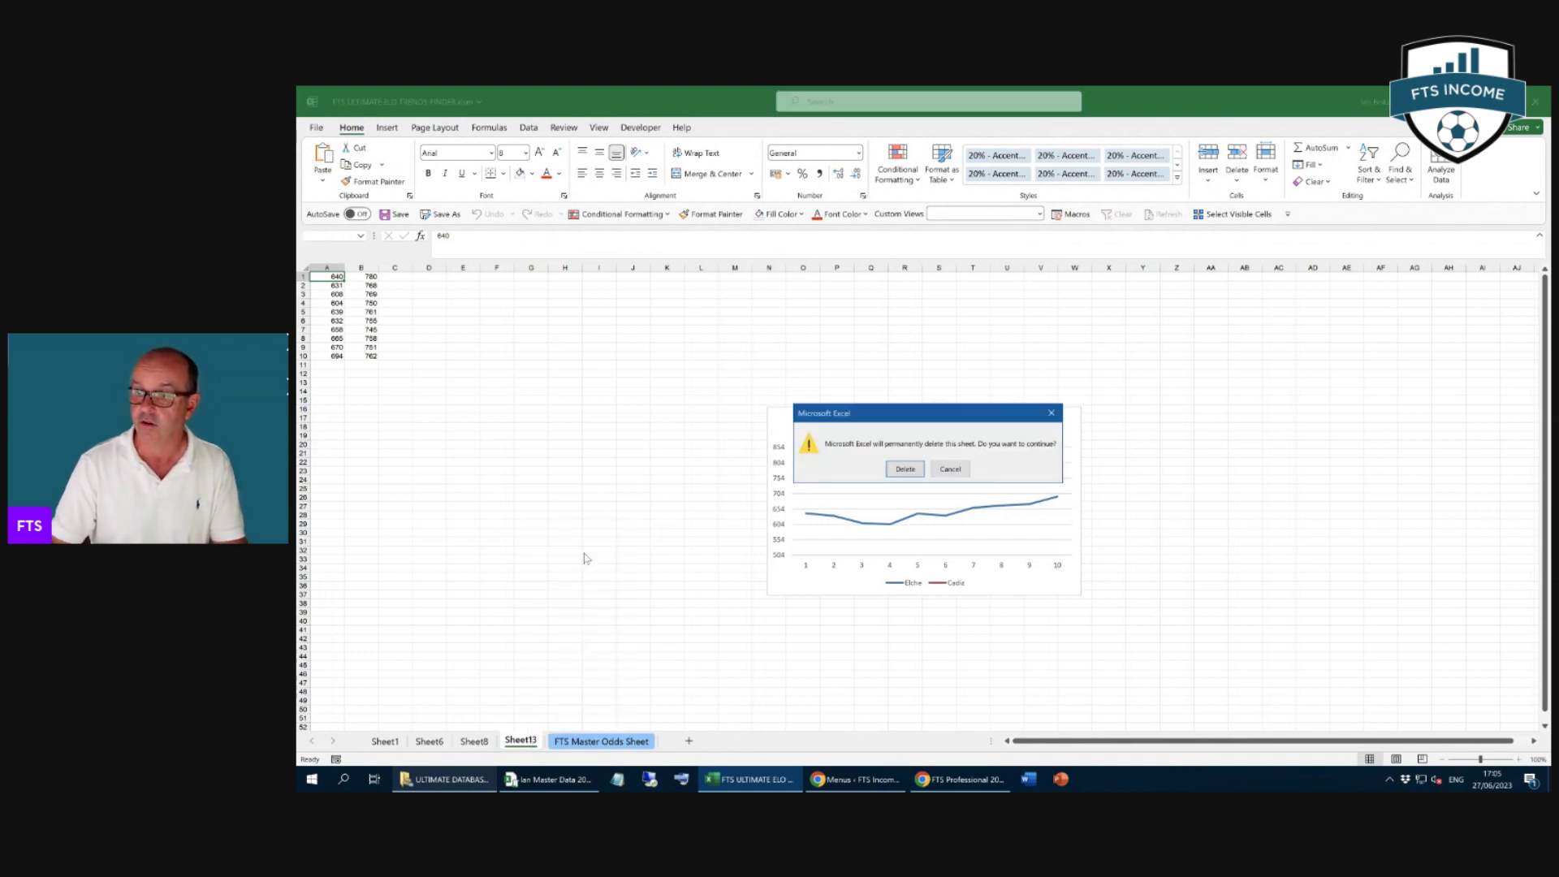
click(905, 469)
Produce the ELO trend graph for Espanyol v Almeria, view it, and delete its sheet.
click(616, 624)
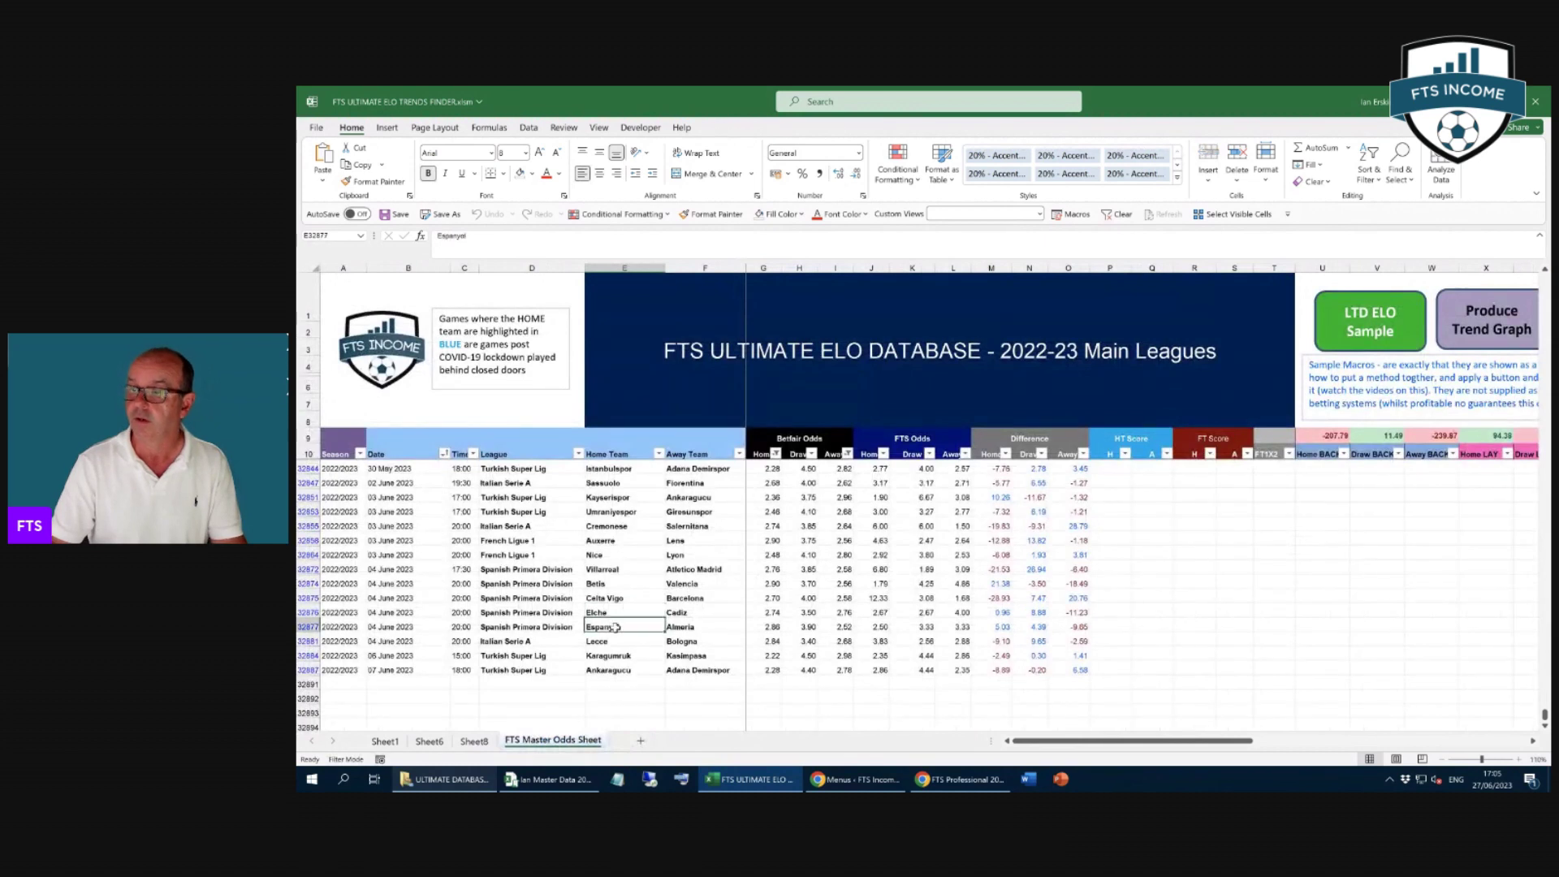
click(1499, 319)
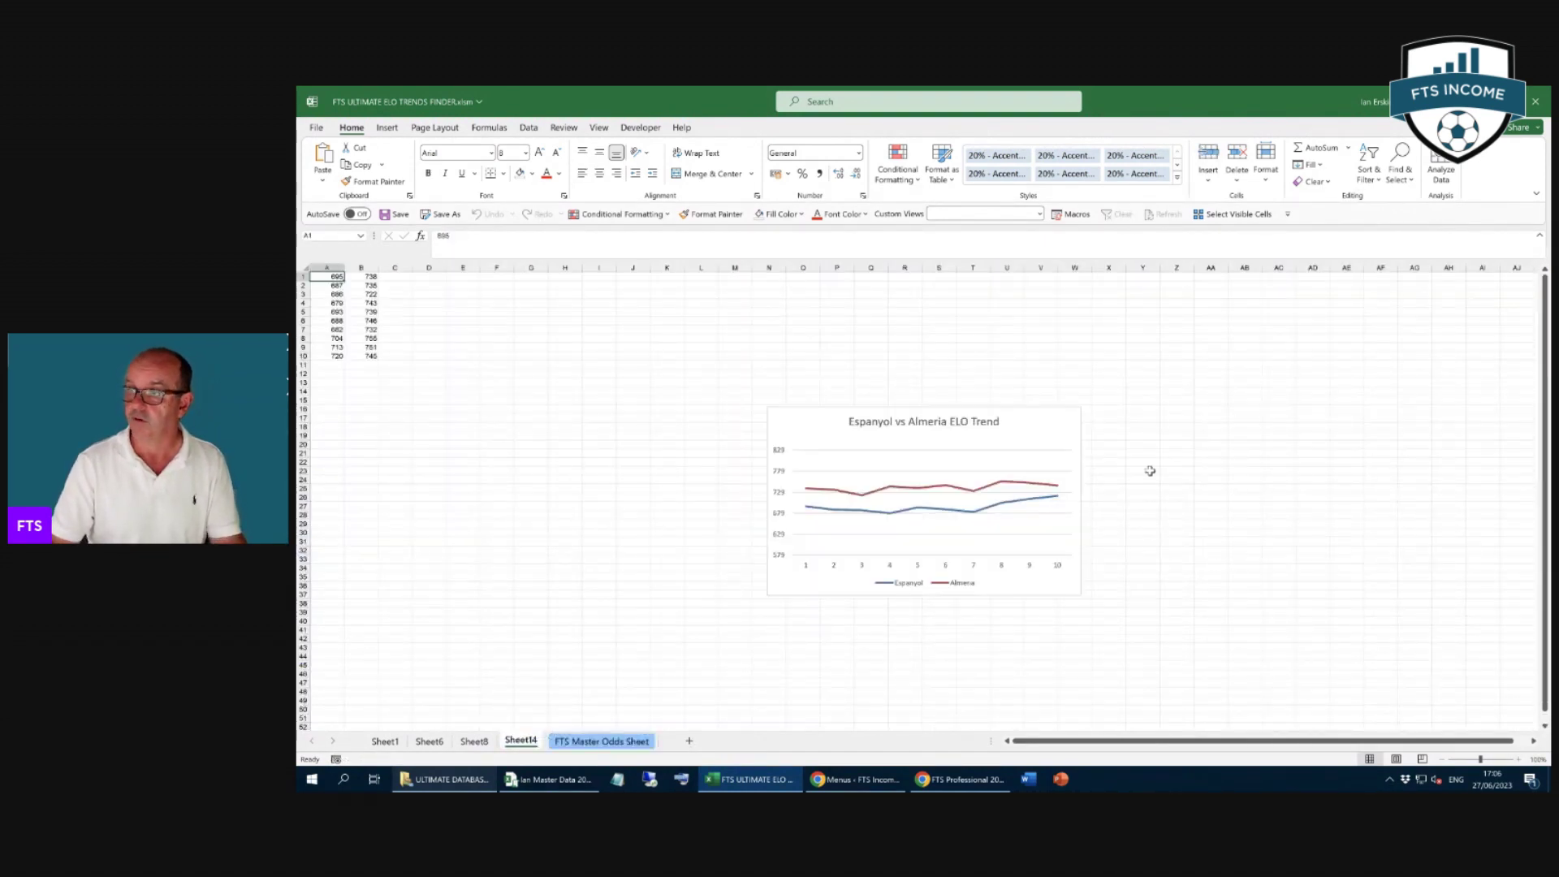
right_click(513, 745)
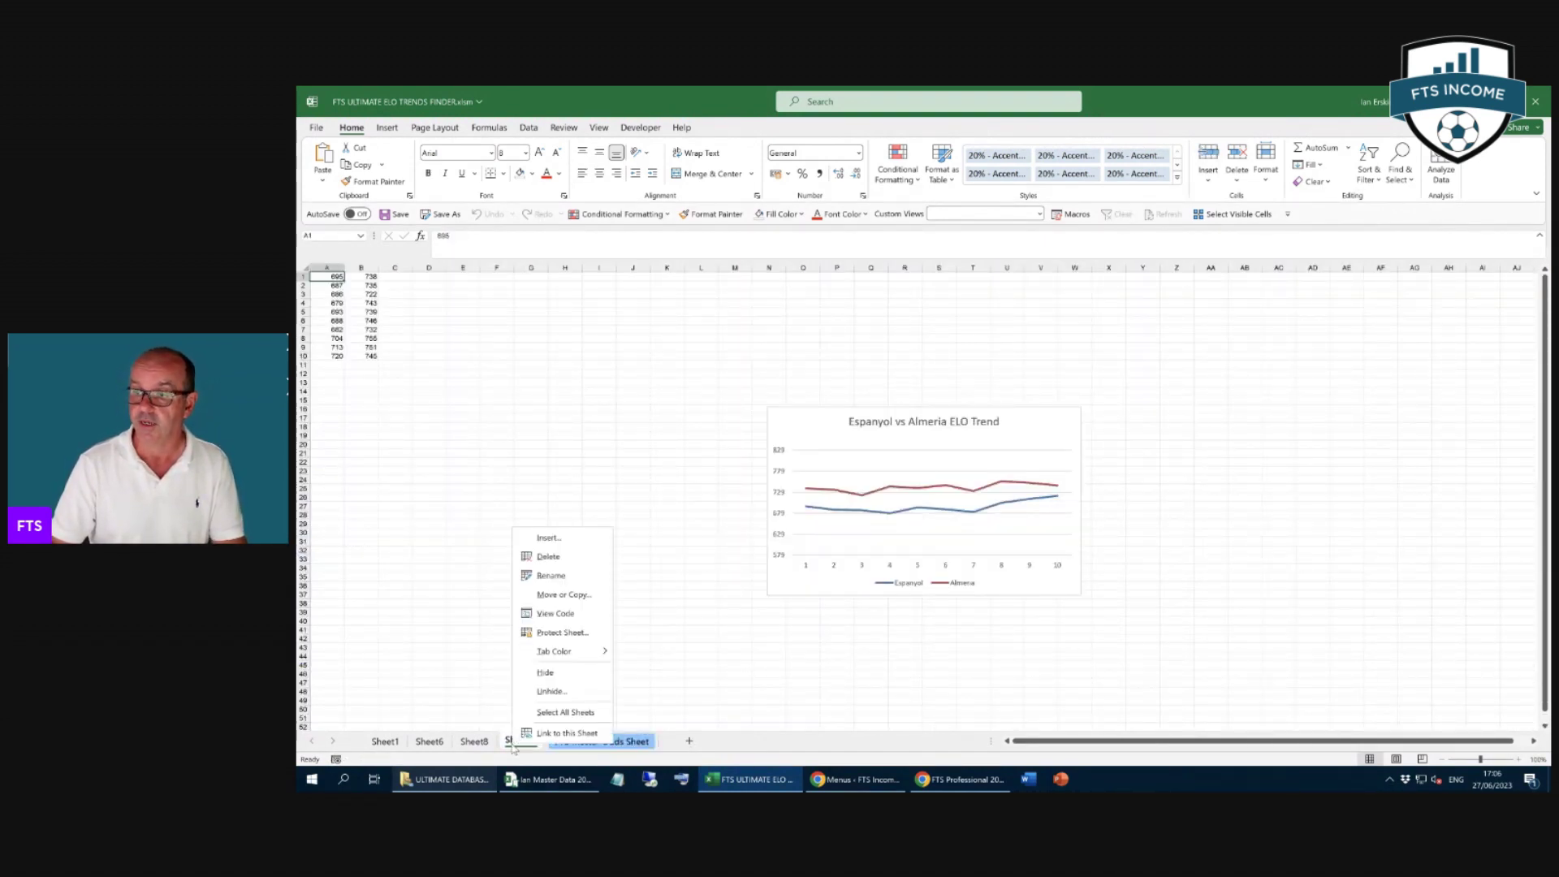
click(557, 565)
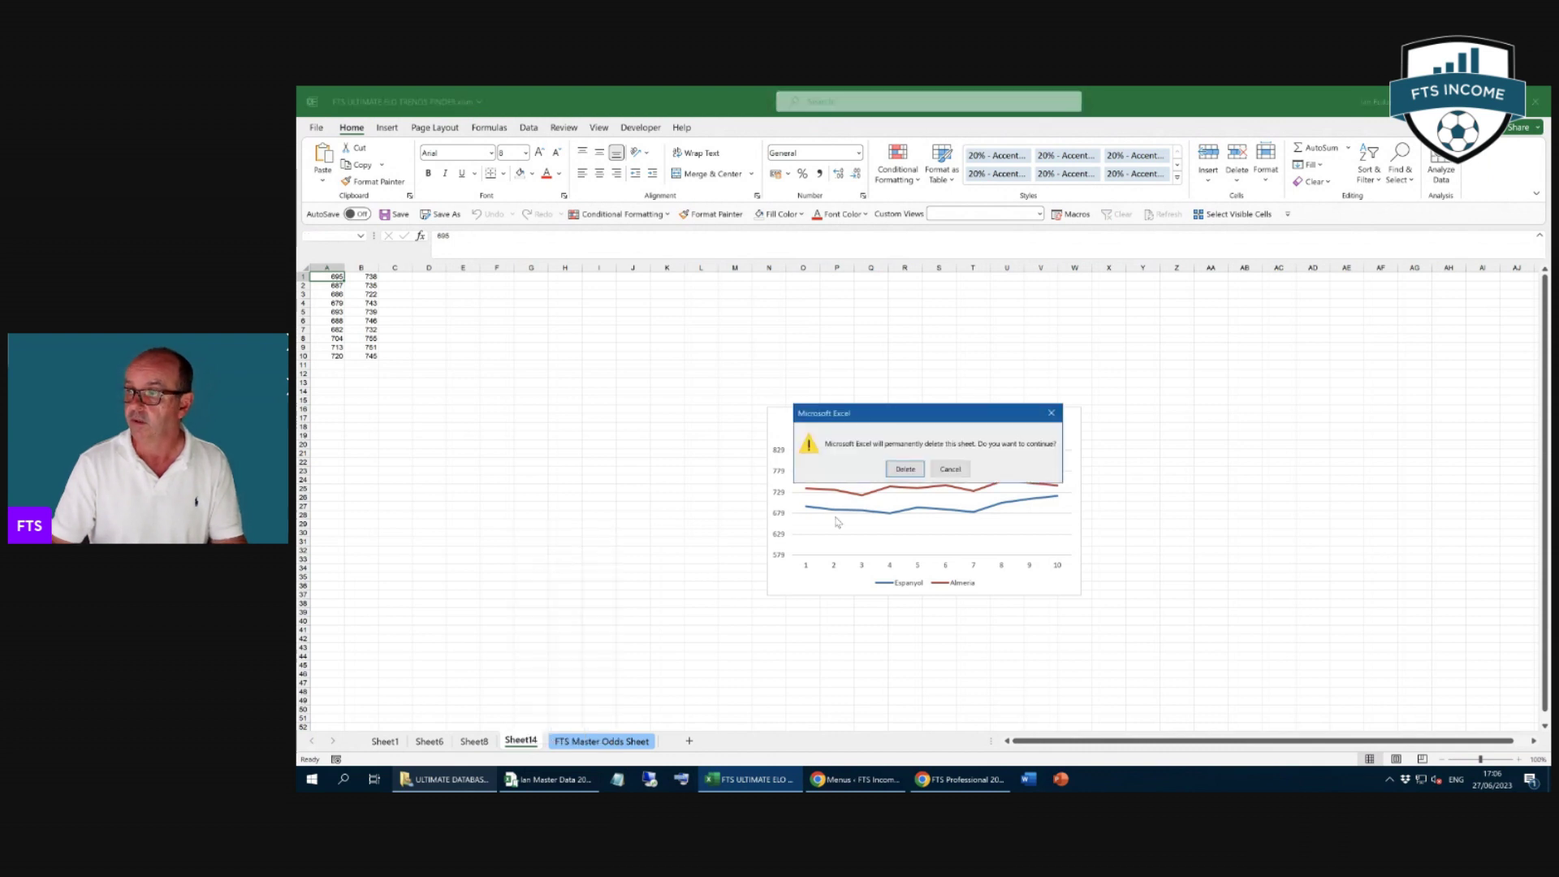
click(904, 469)
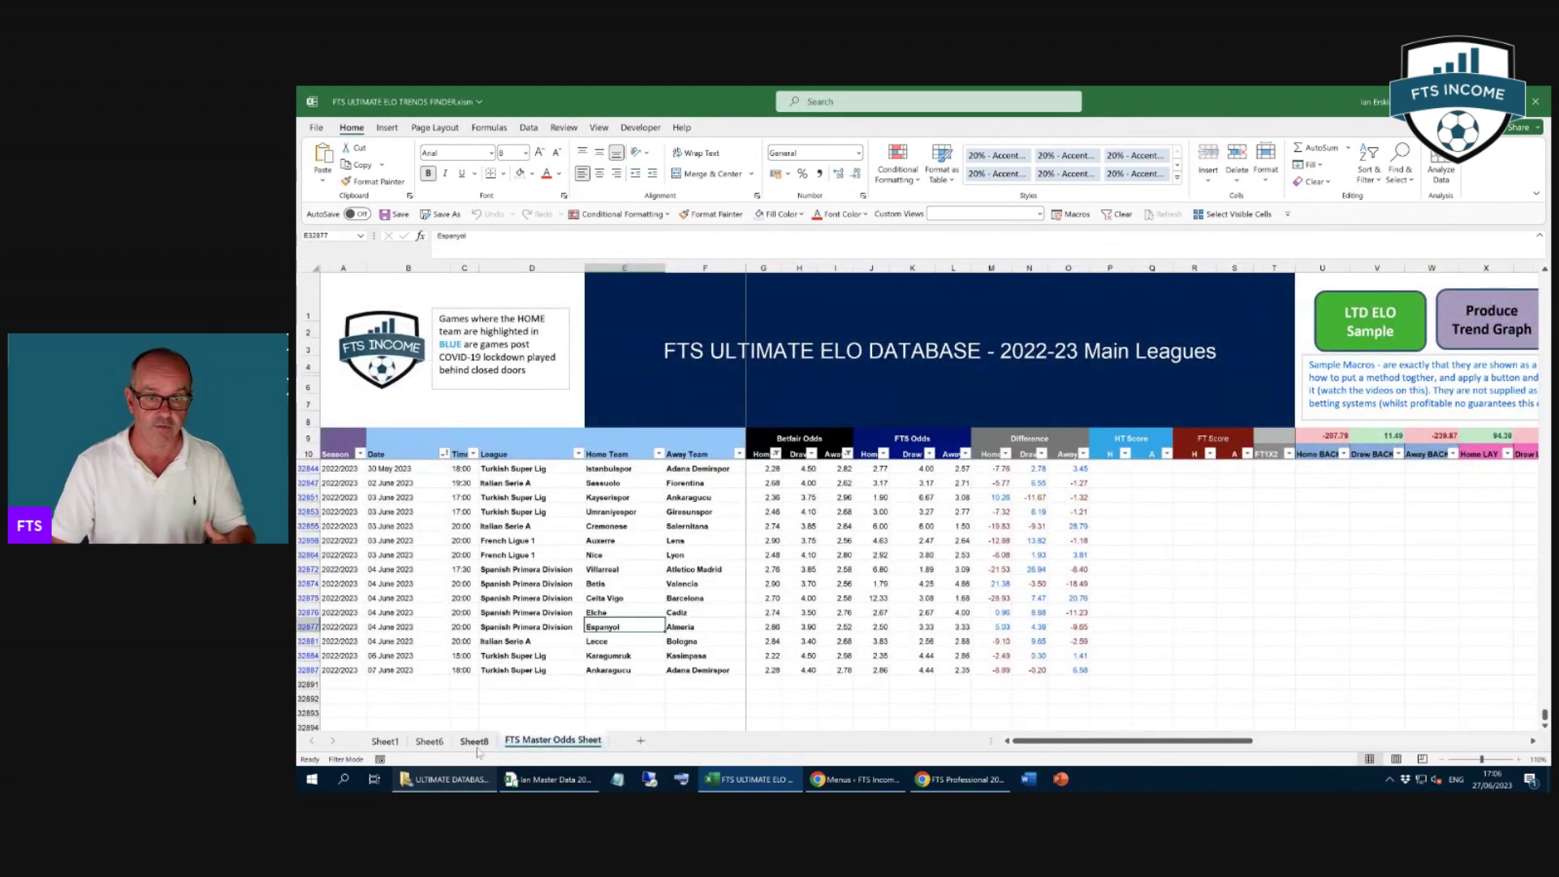
Review the three kept trend graphs on Sheet1, Sheet6 and Sheet8 once more.
click(385, 741)
click(437, 741)
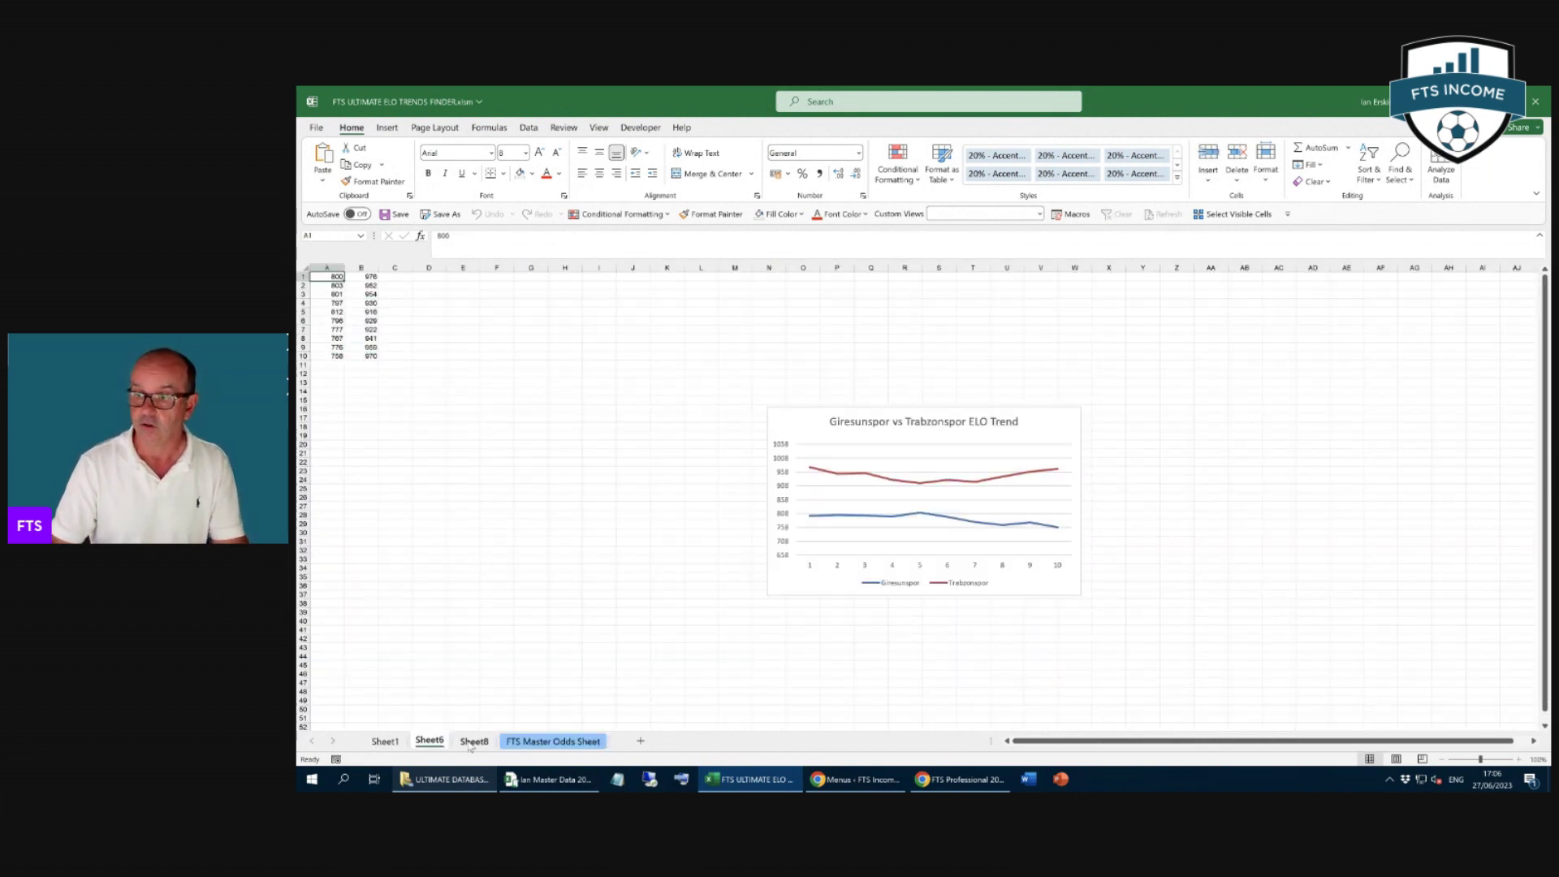
click(474, 741)
Return to the FTS Master Odds Sheet, produce the Lecce v Bologna ELO trend graph to view it, and delete its sheet.
click(540, 741)
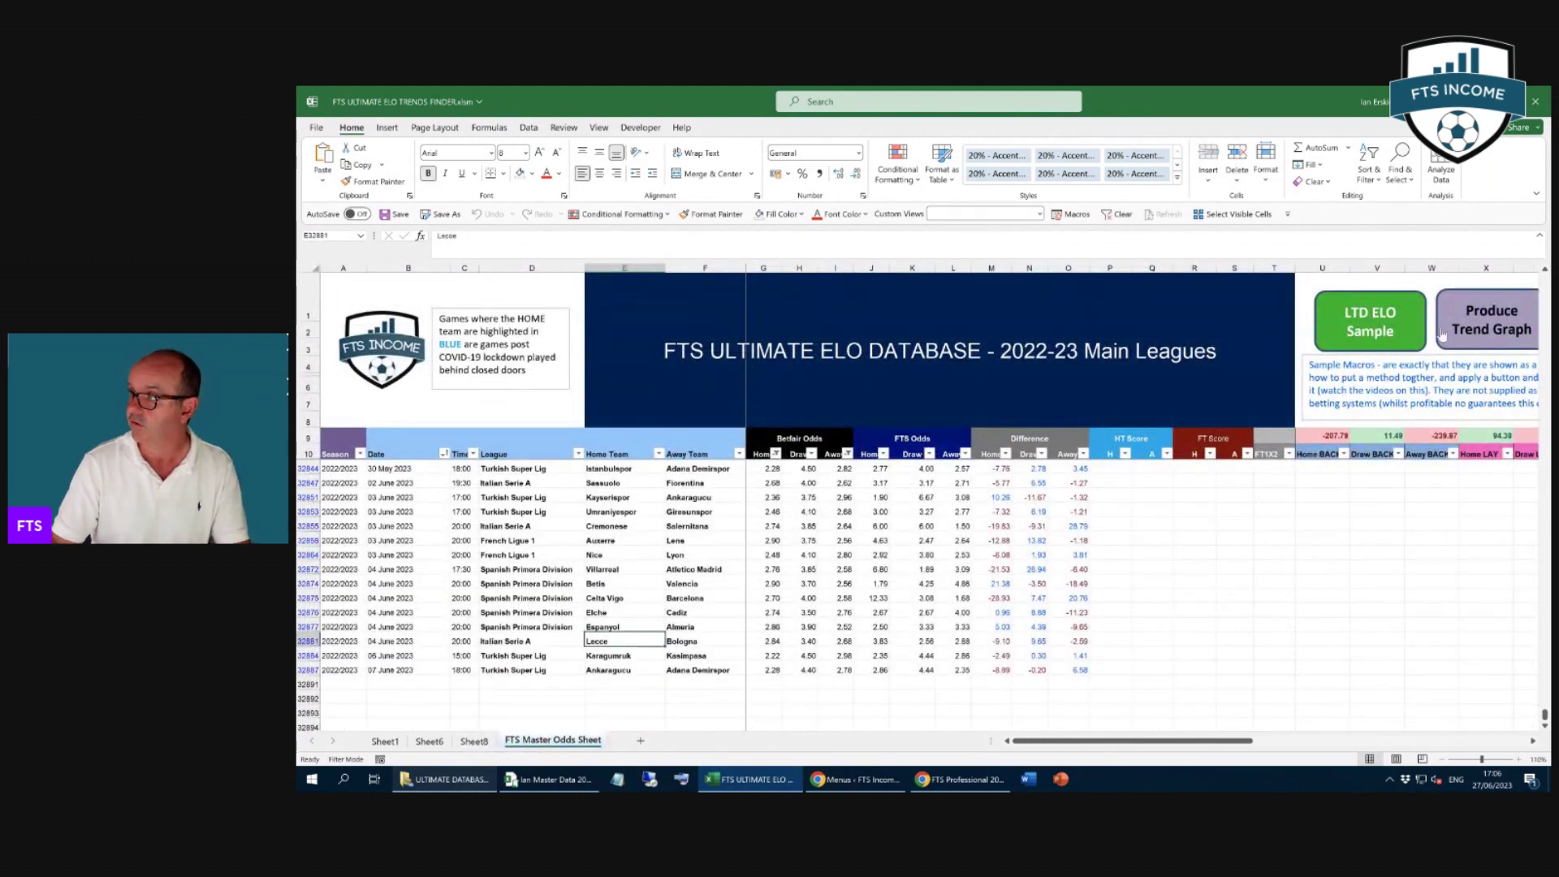
click(1486, 329)
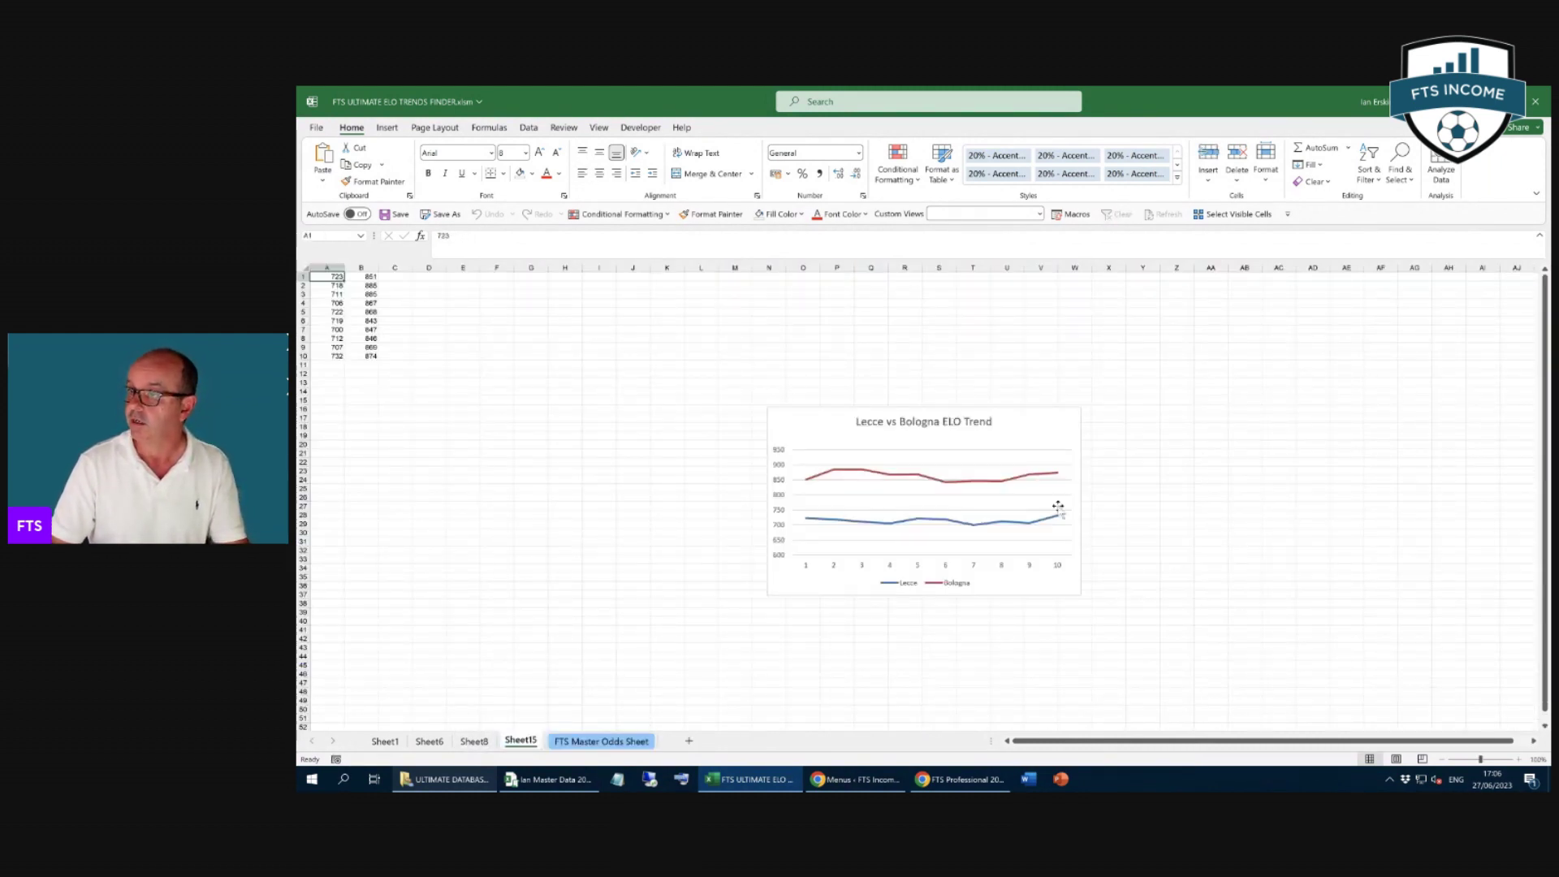
right_click(520, 741)
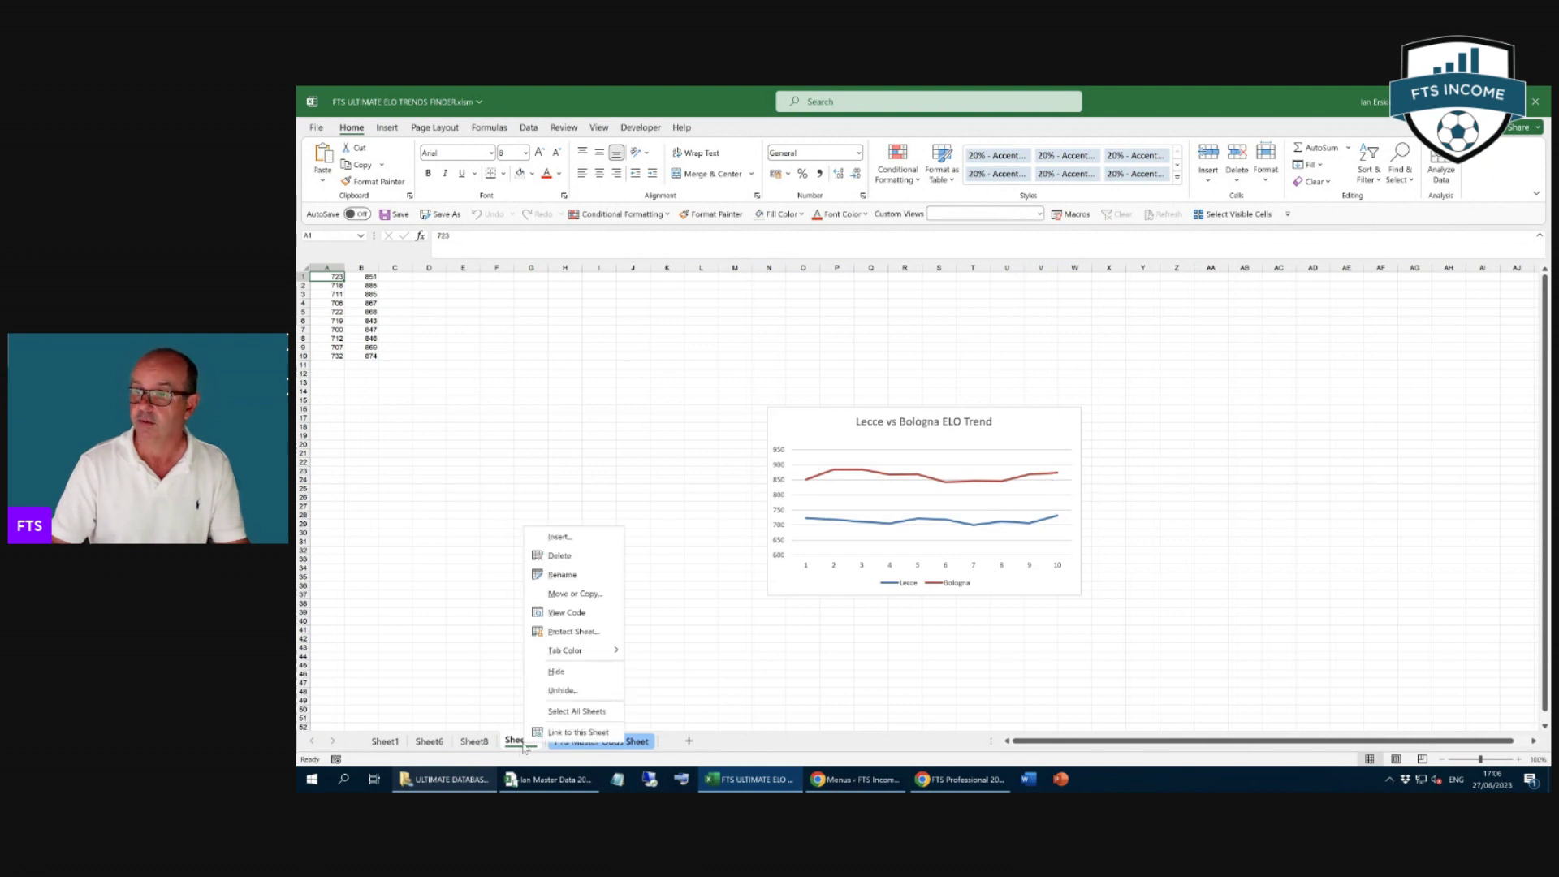
click(560, 556)
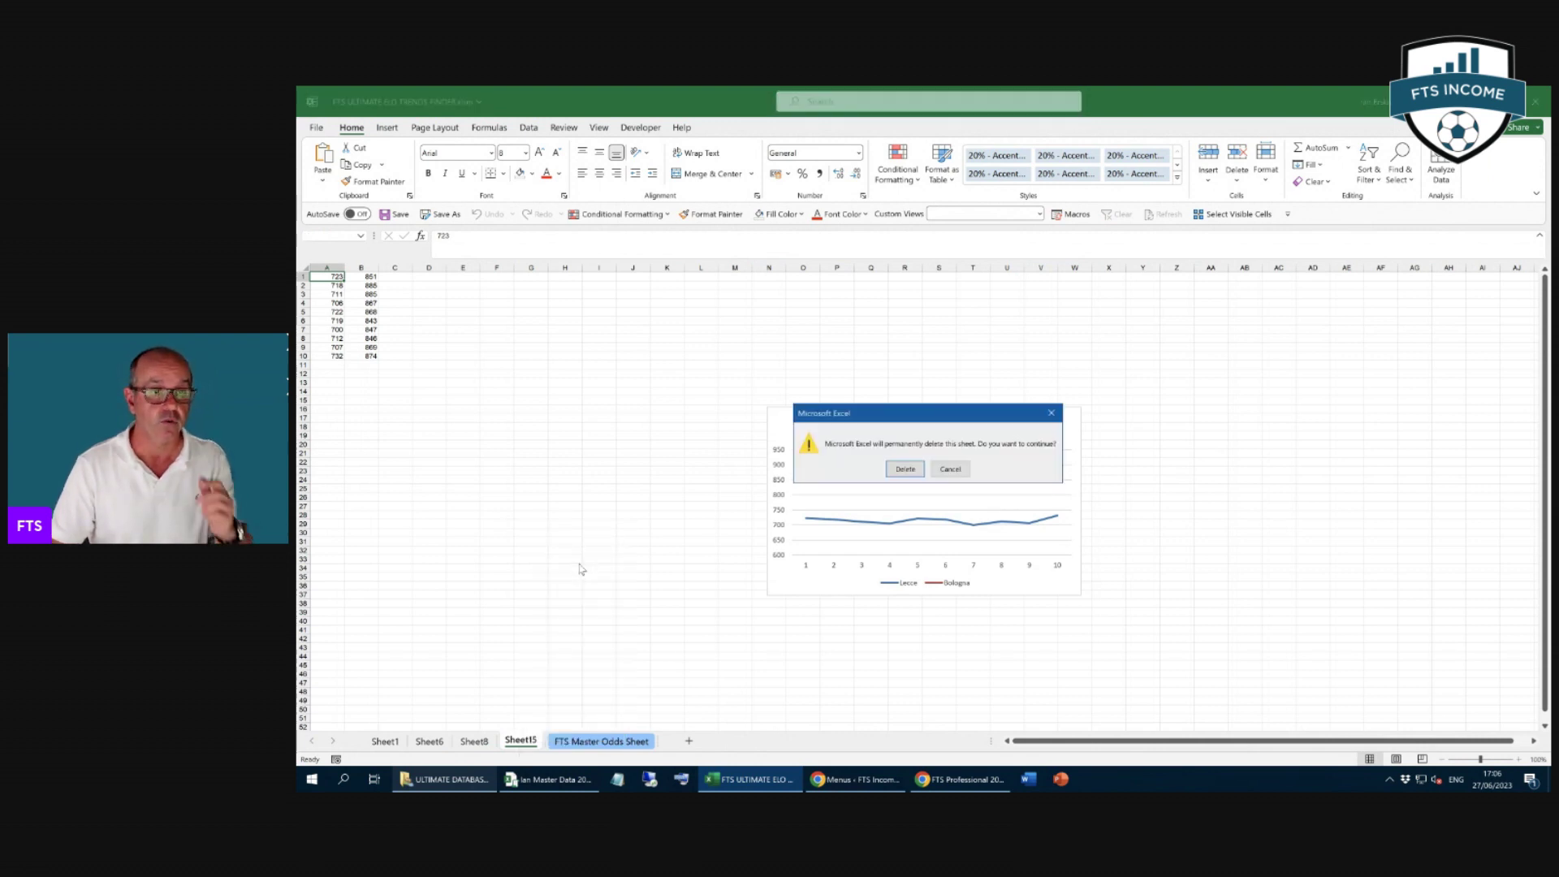
click(905, 468)
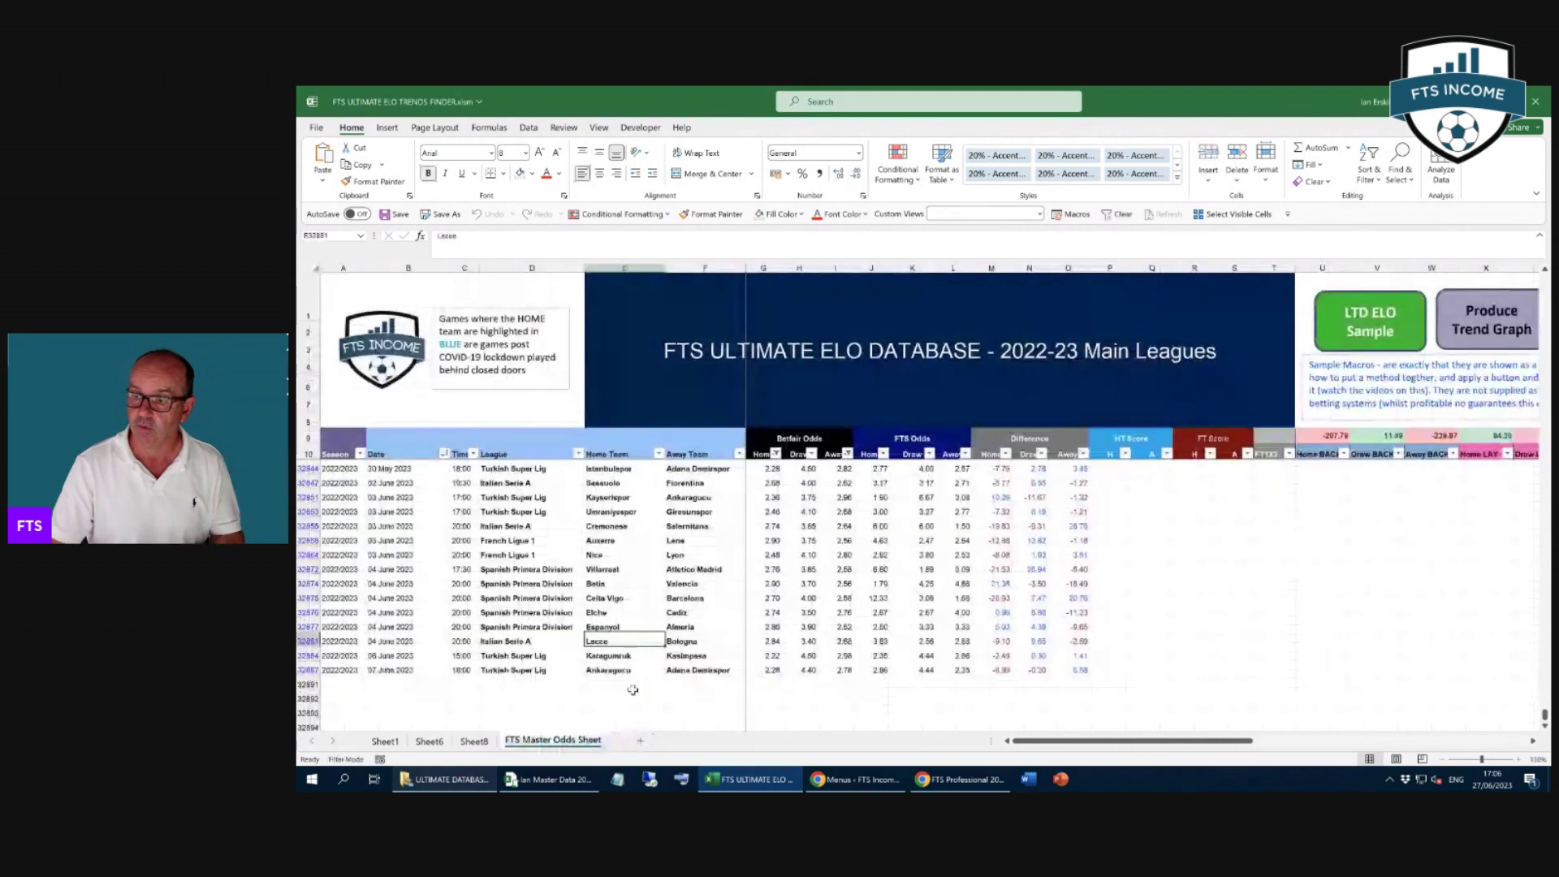
Produce the ELO trend graph for Karagumruk v Kasimpasa, view it, and delete its sheet.
click(606, 654)
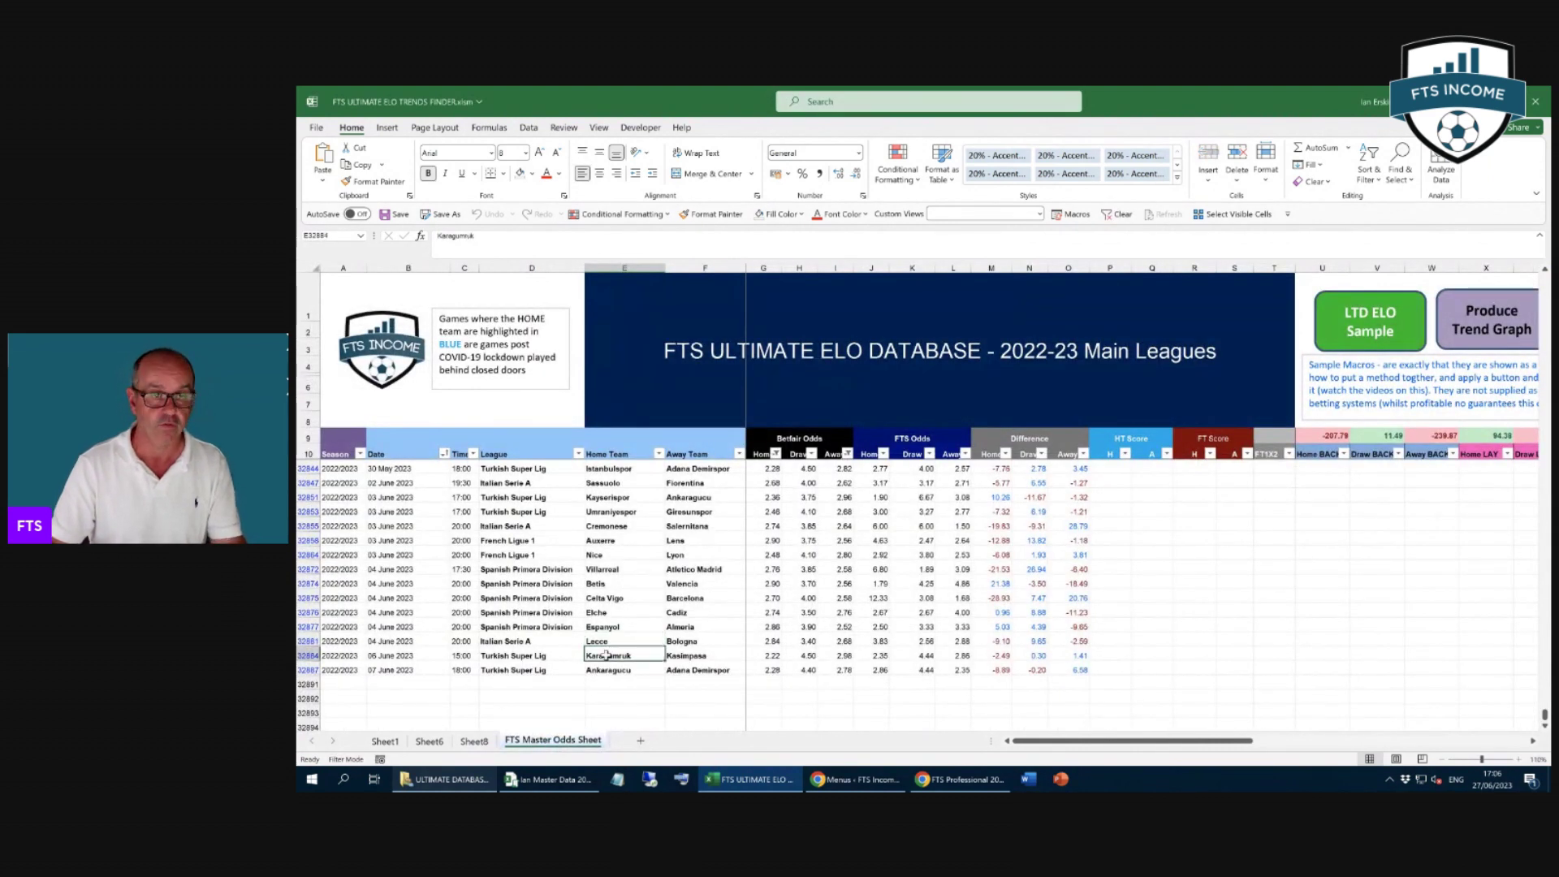
click(1458, 321)
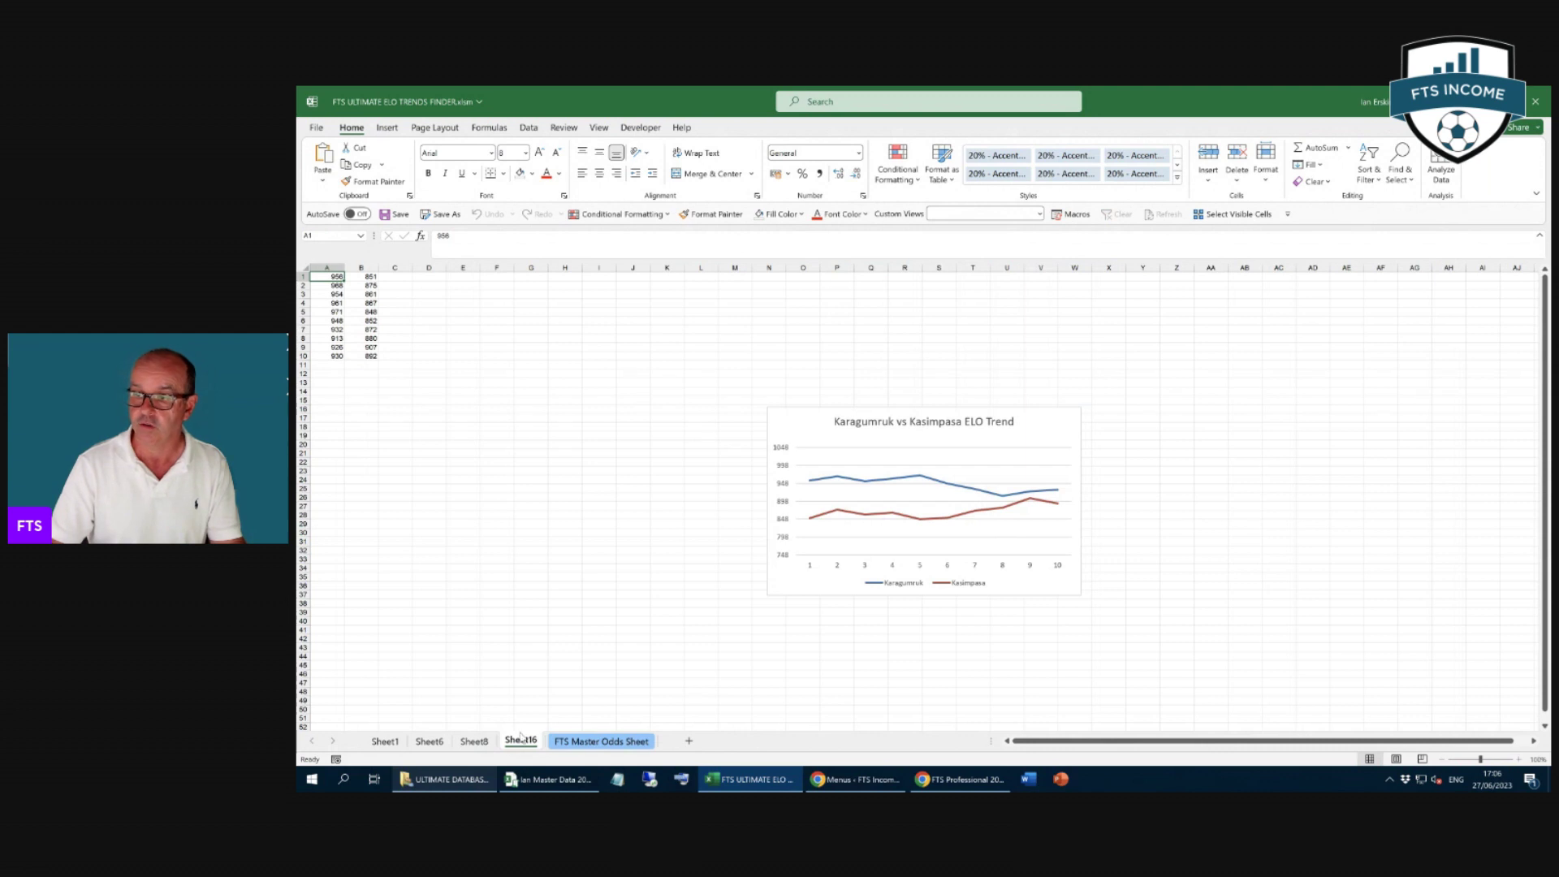
right_click(520, 738)
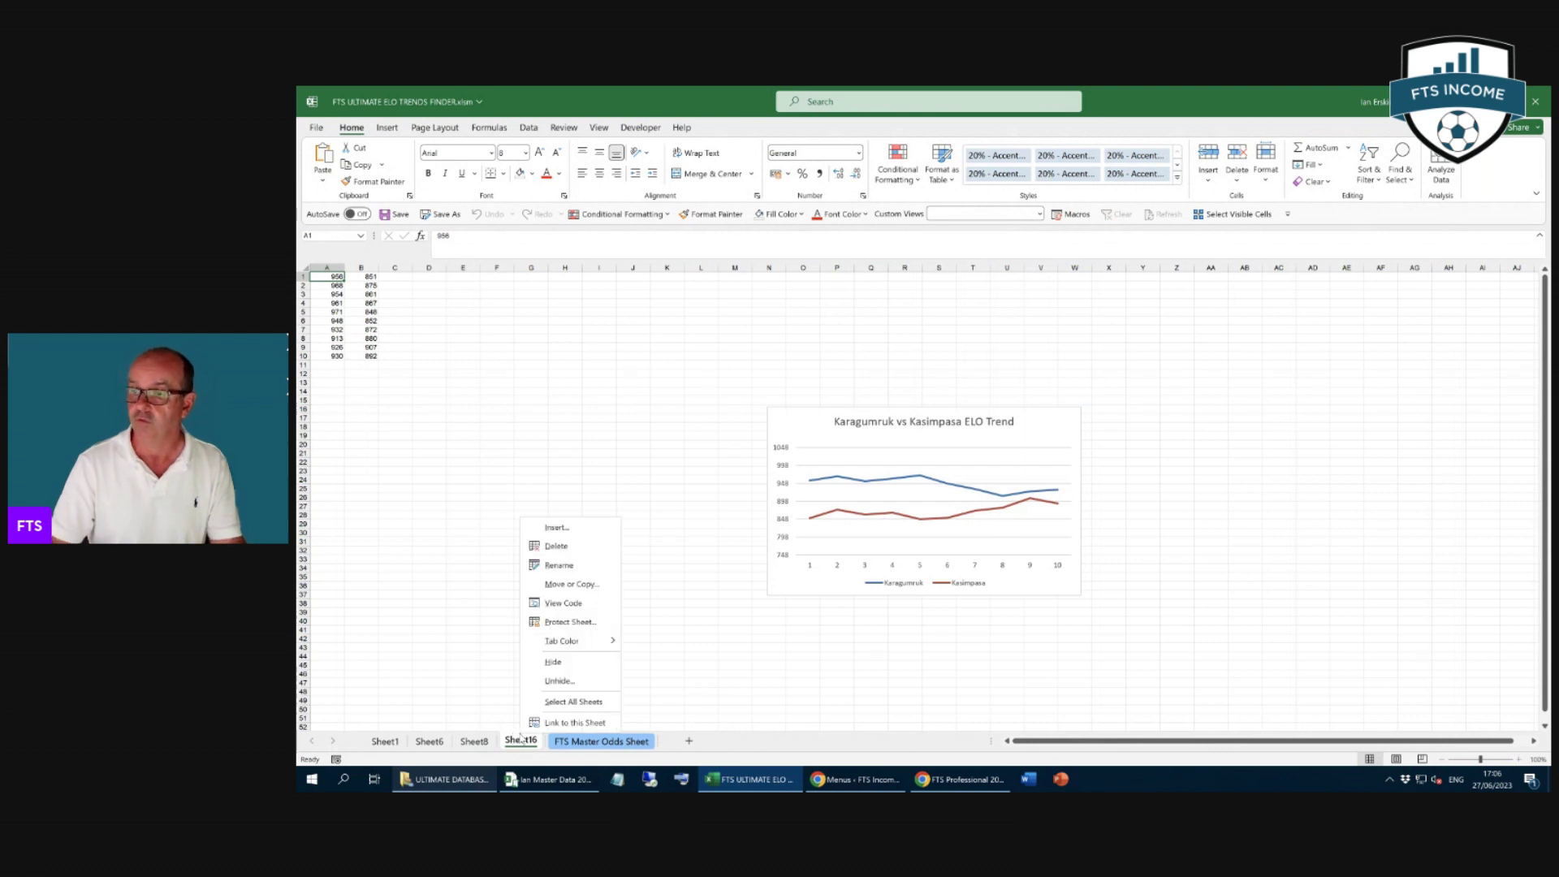
click(557, 547)
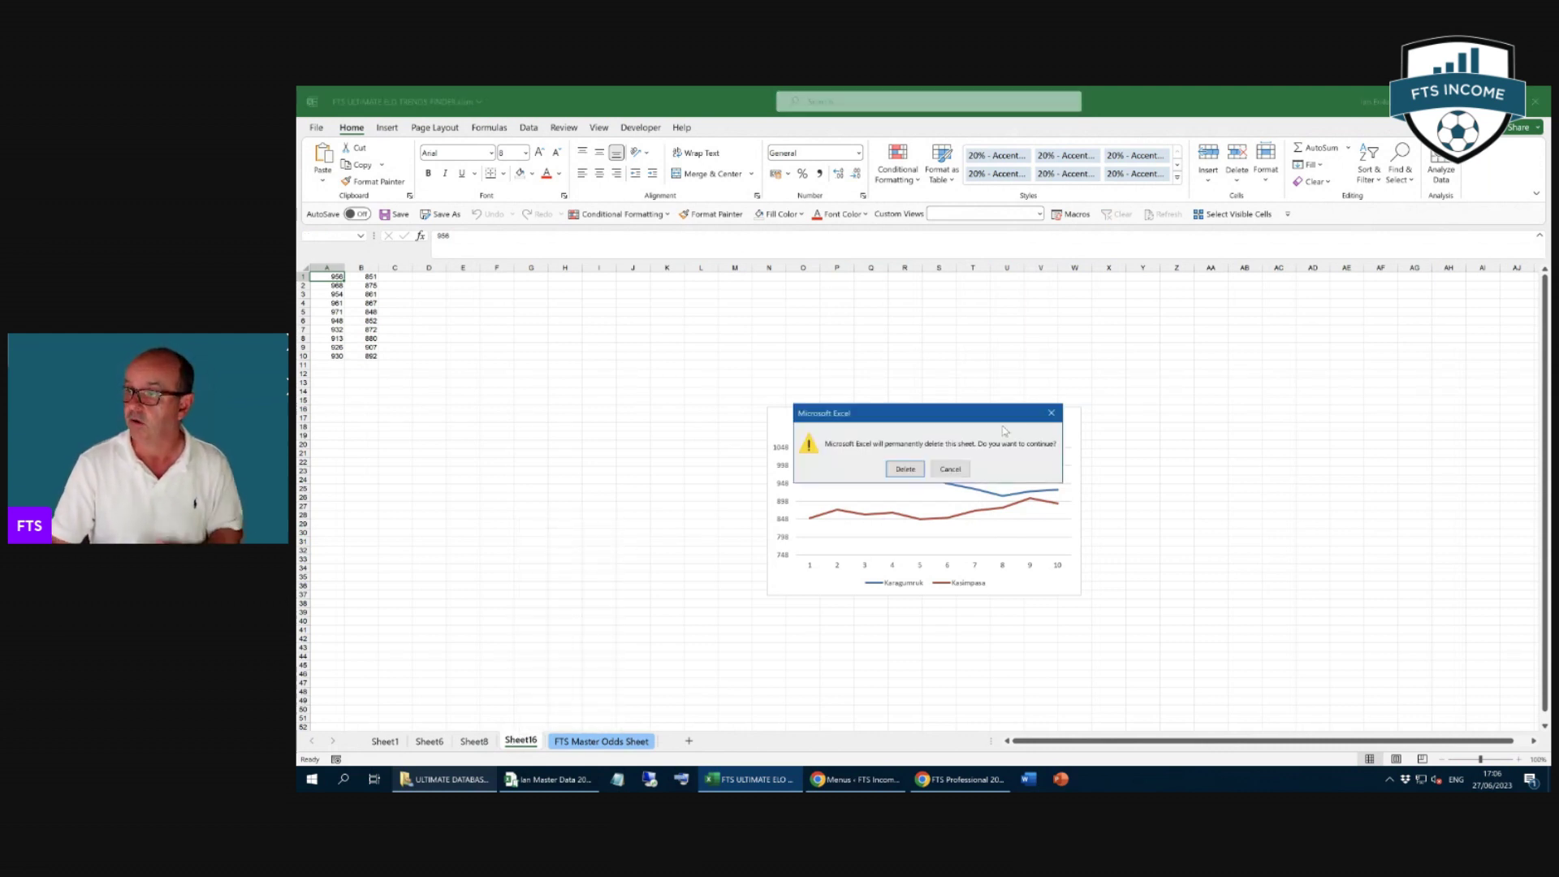
click(904, 469)
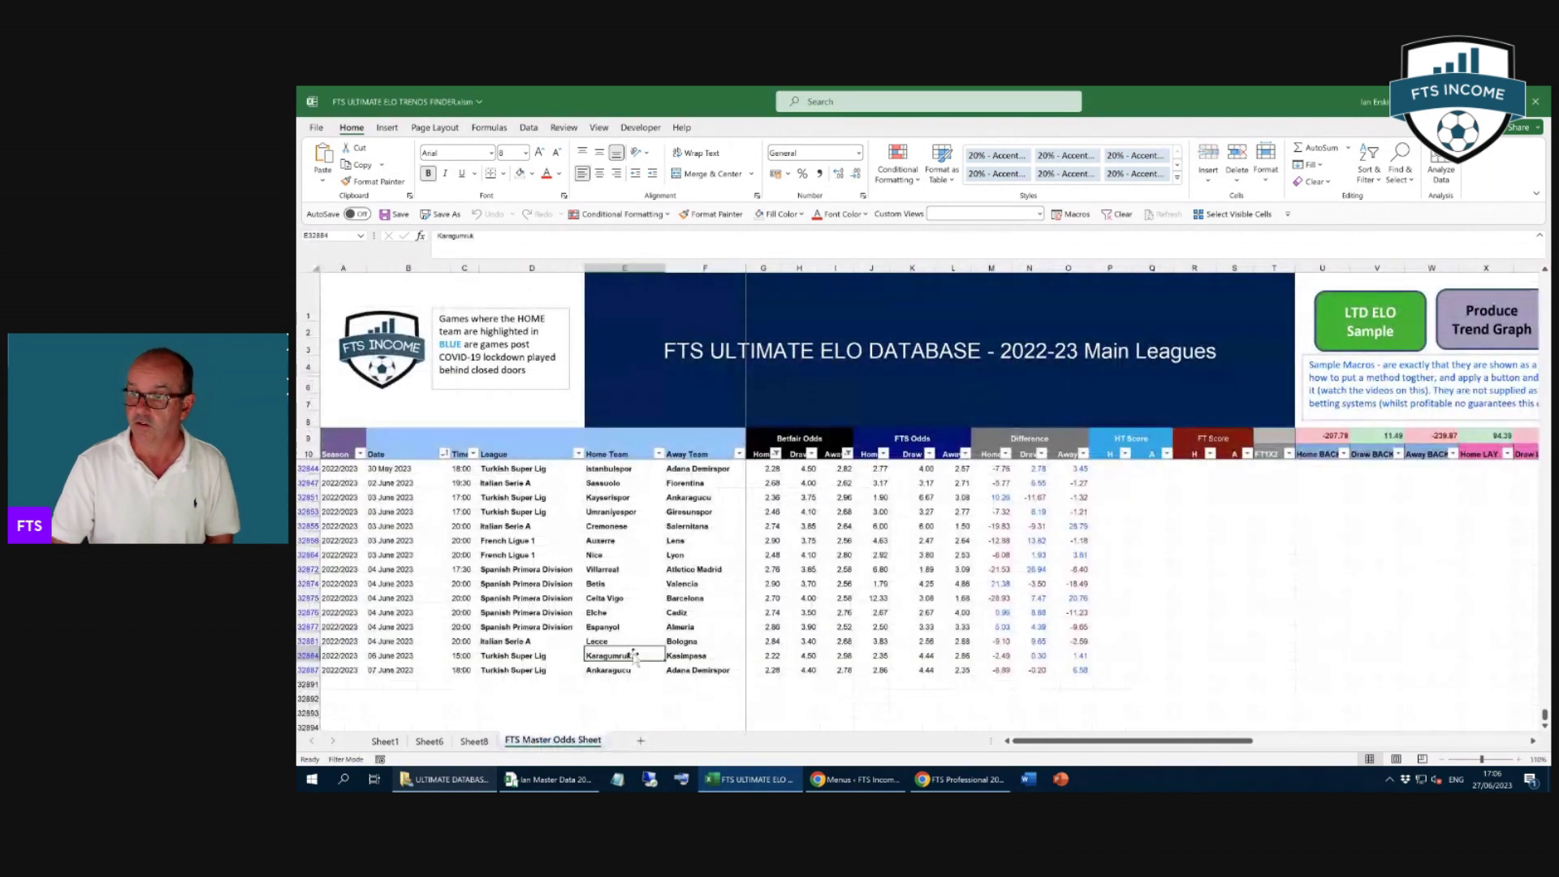
Produce the ELO trend graph for Ankaragucu v Adana Demirspor, view it, and delete its sheet.
click(605, 672)
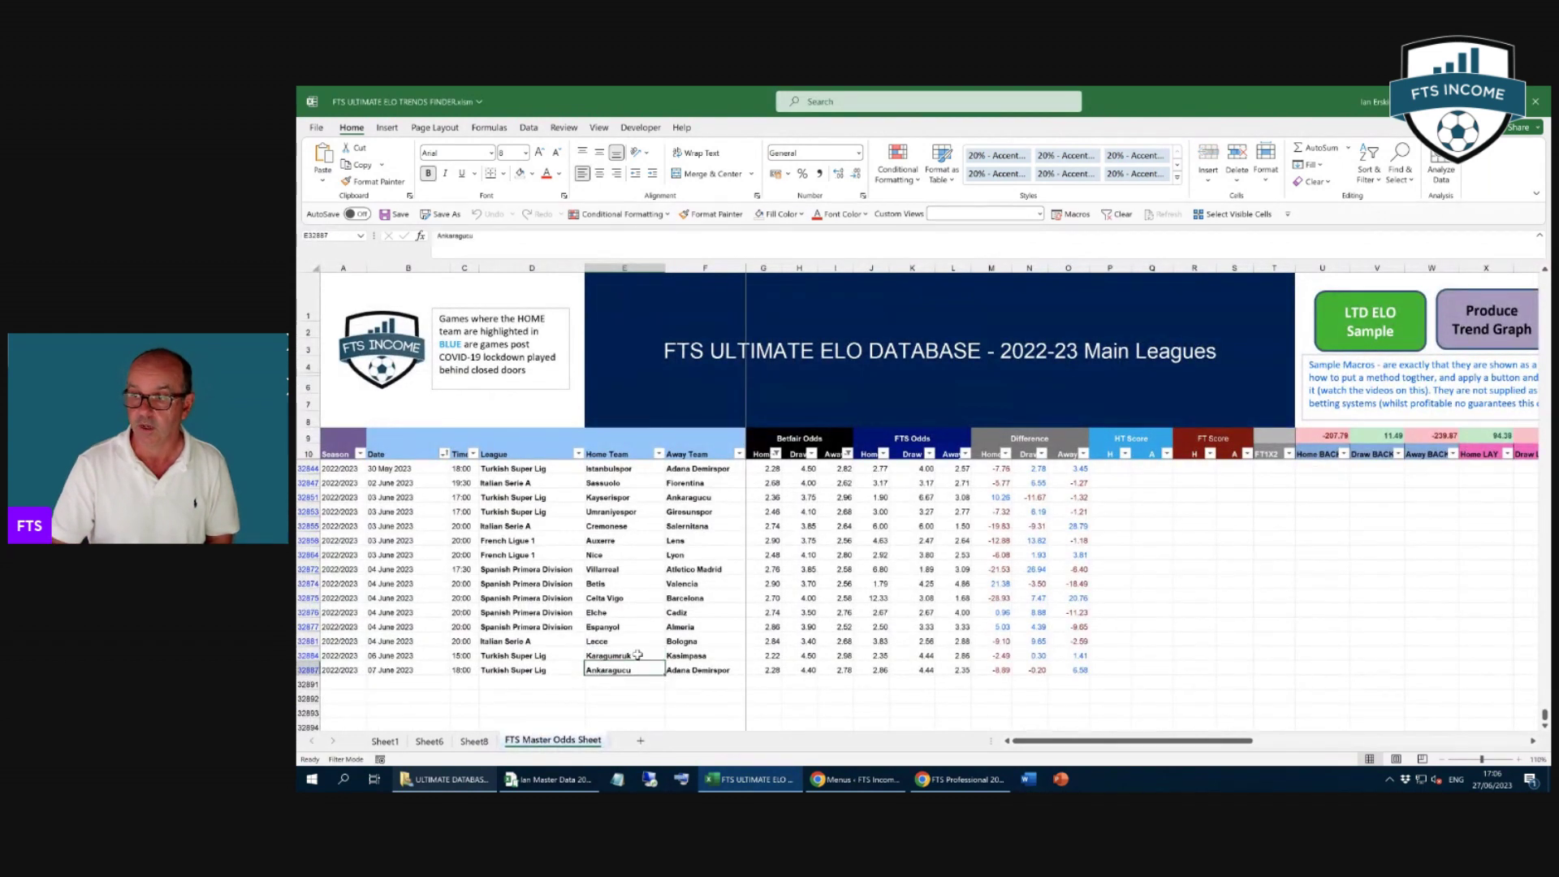
click(1468, 333)
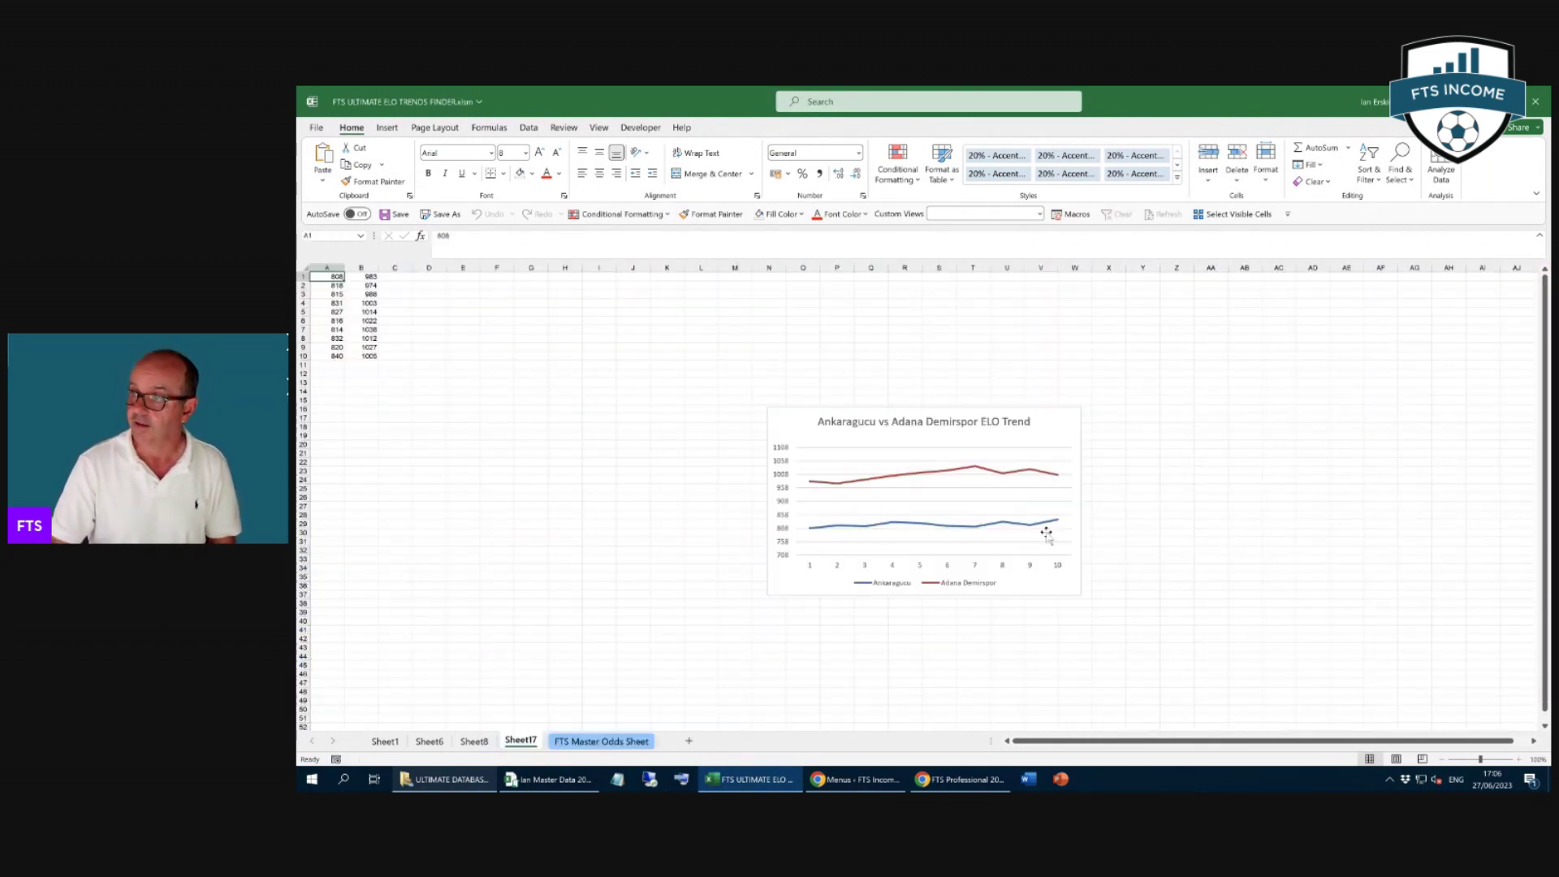
right_click(523, 743)
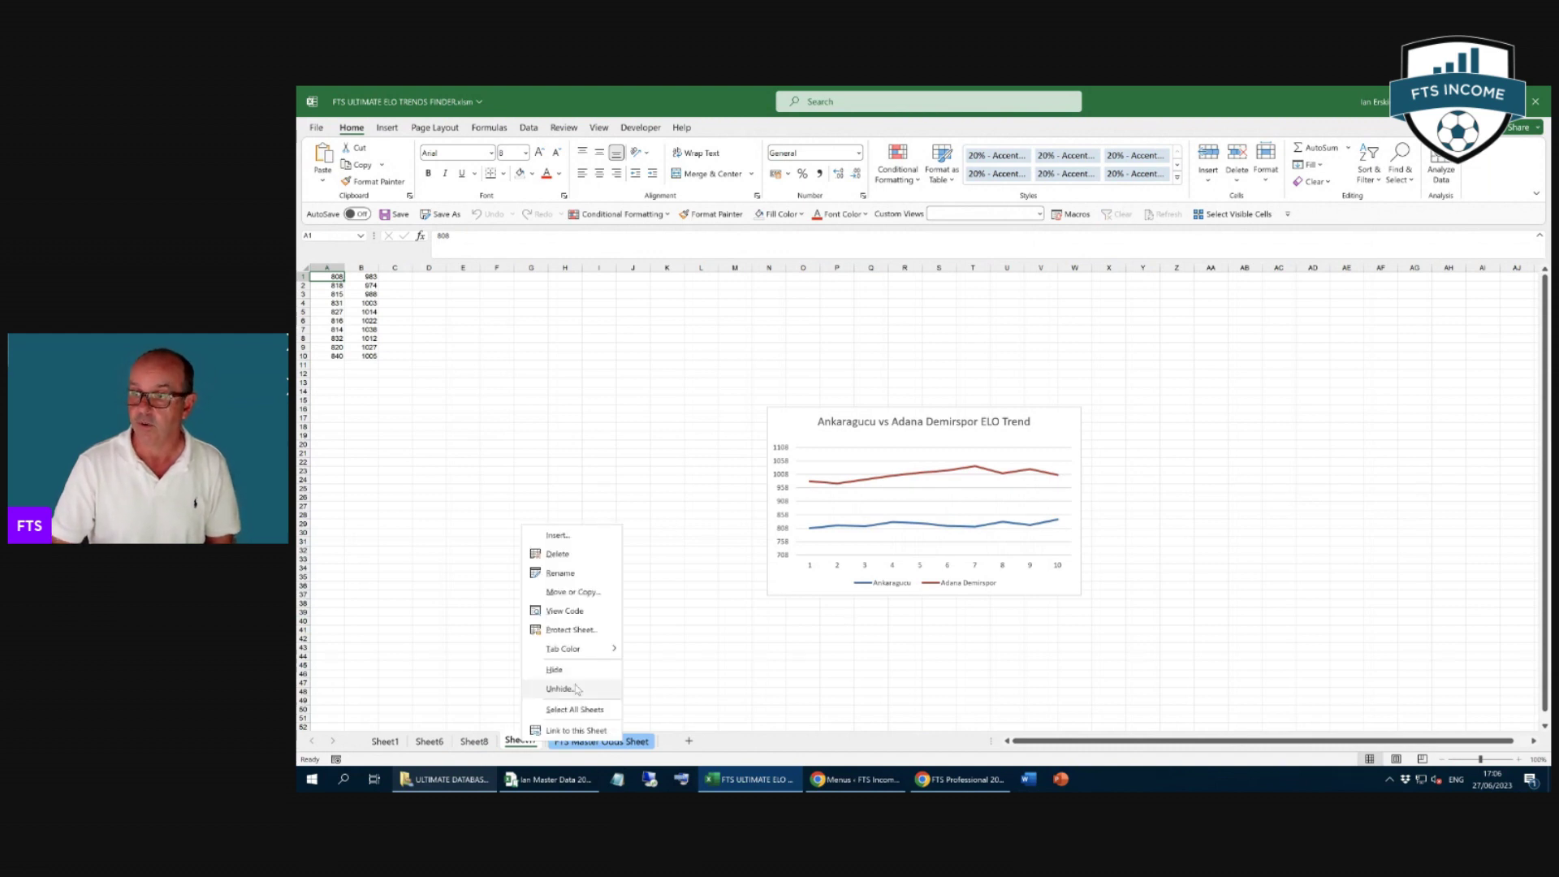
click(557, 554)
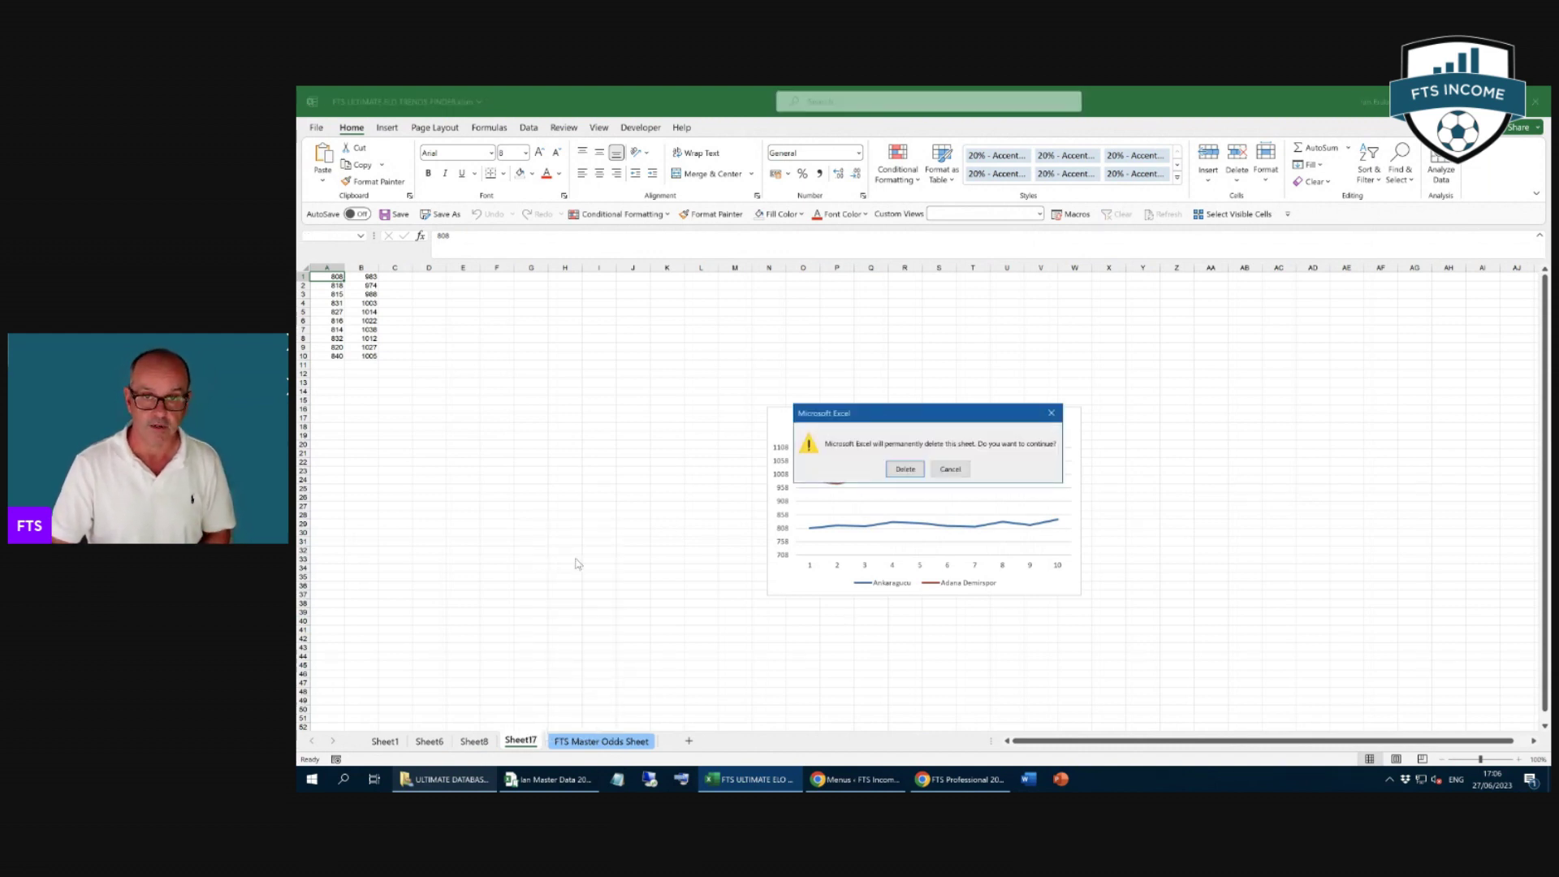
click(905, 469)
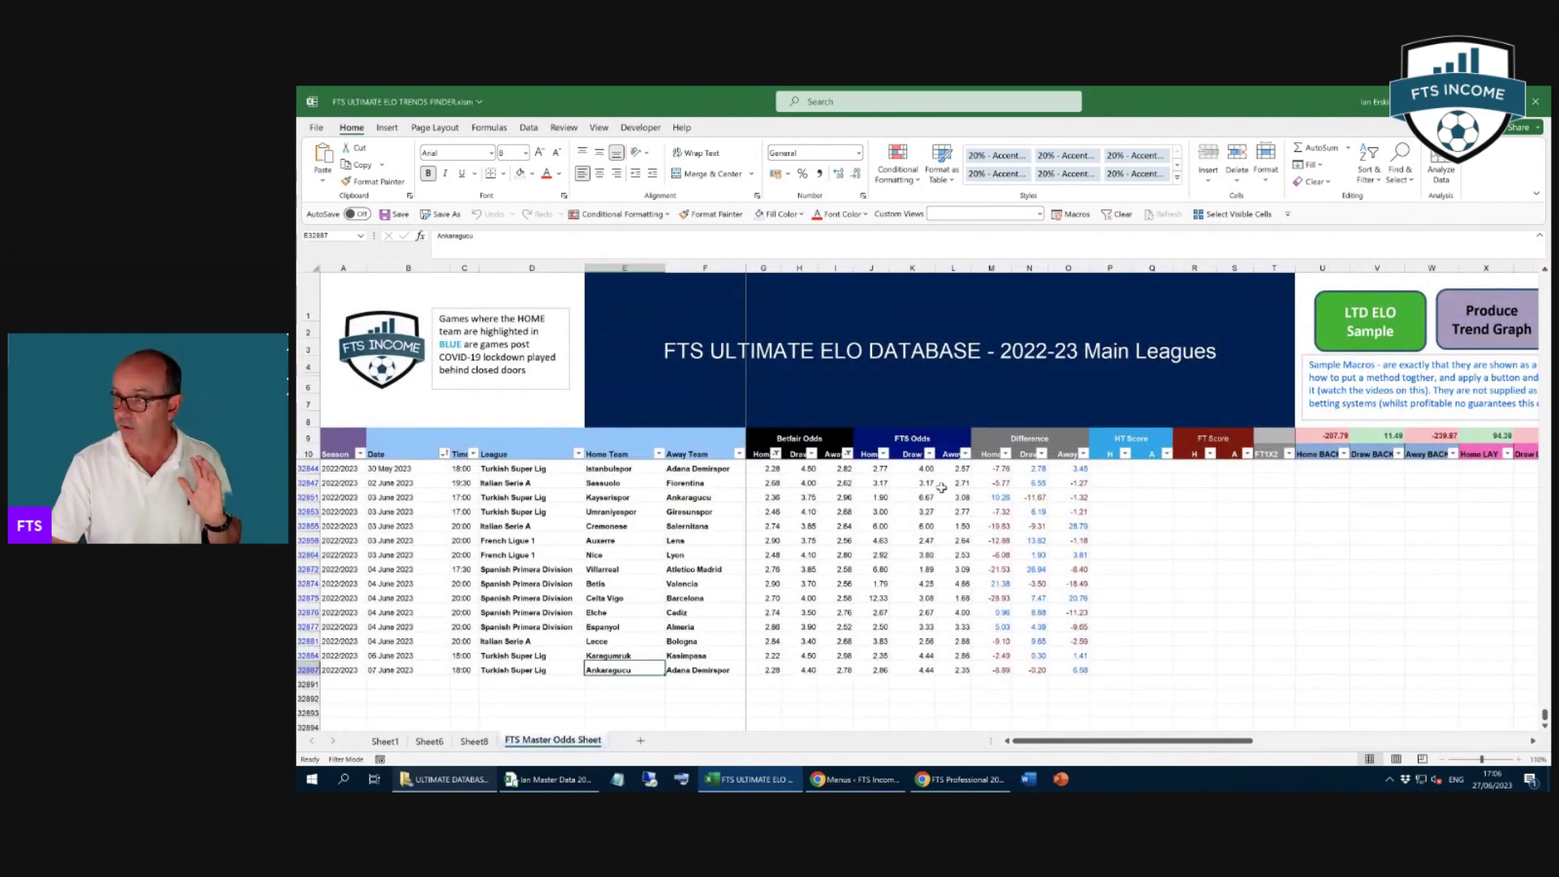
Clear the odds filters from the fixture list and go to the Besiktas v Konyaspor fixture among the last rows.
click(1118, 214)
scroll(1018, 588, down, 17)
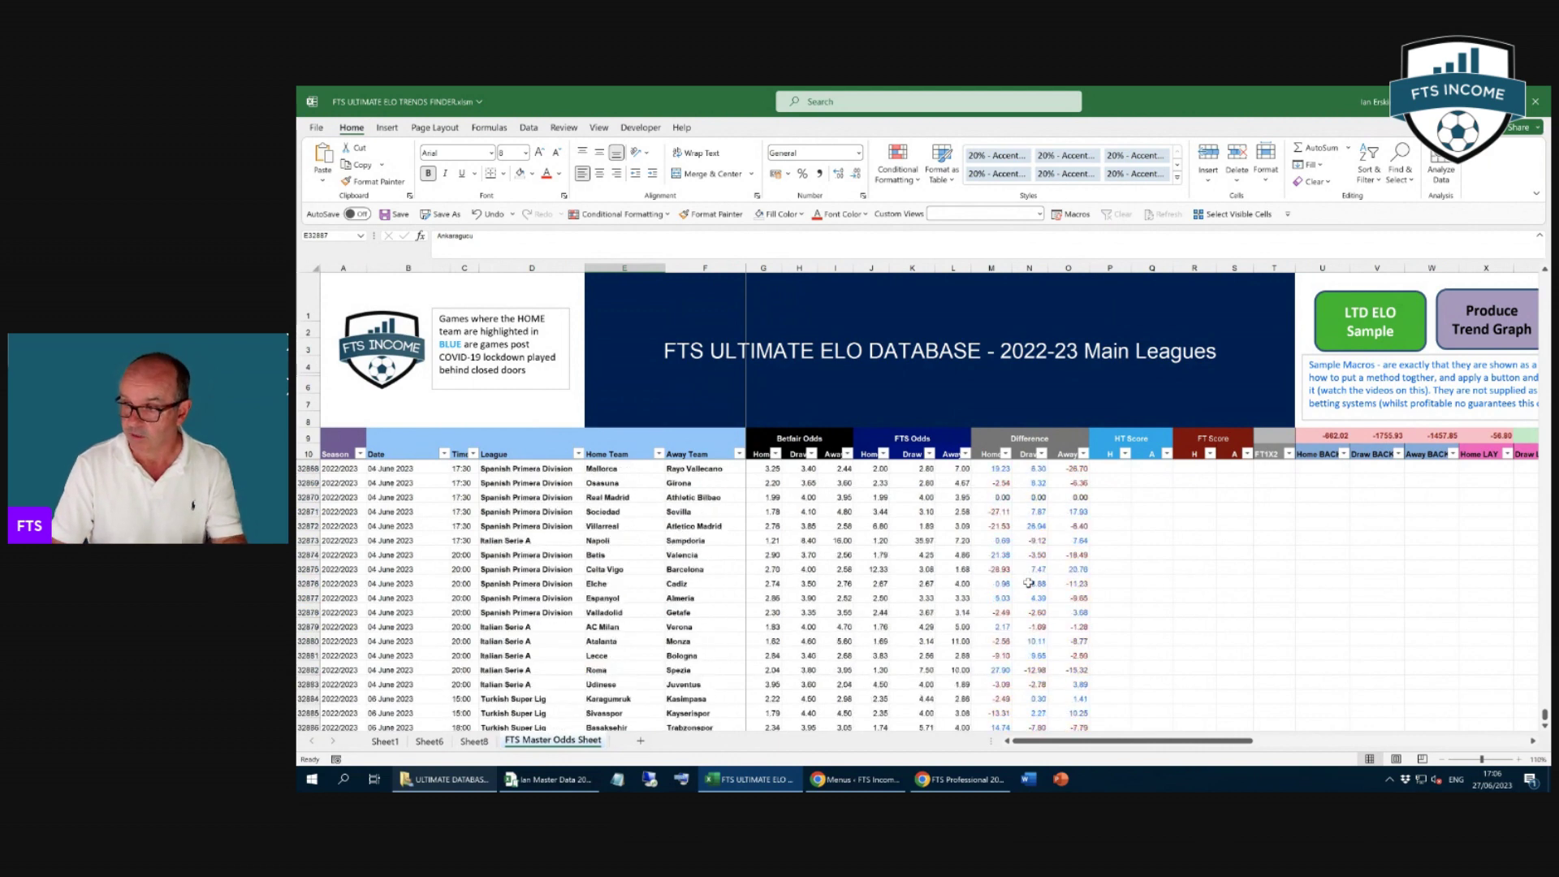
scroll(1028, 583, up, 3)
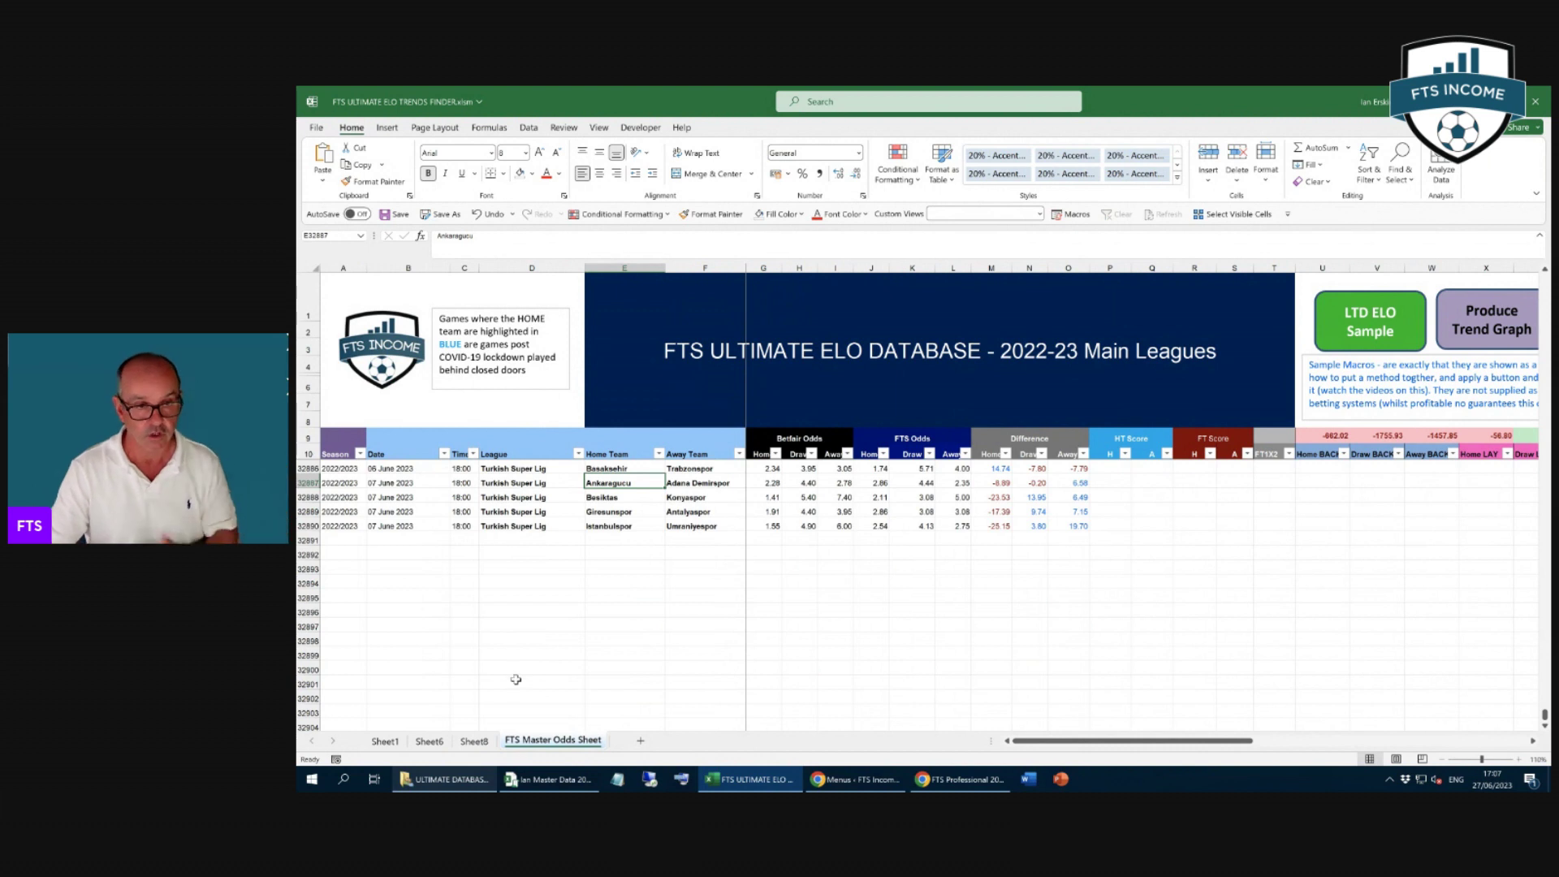
click(605, 498)
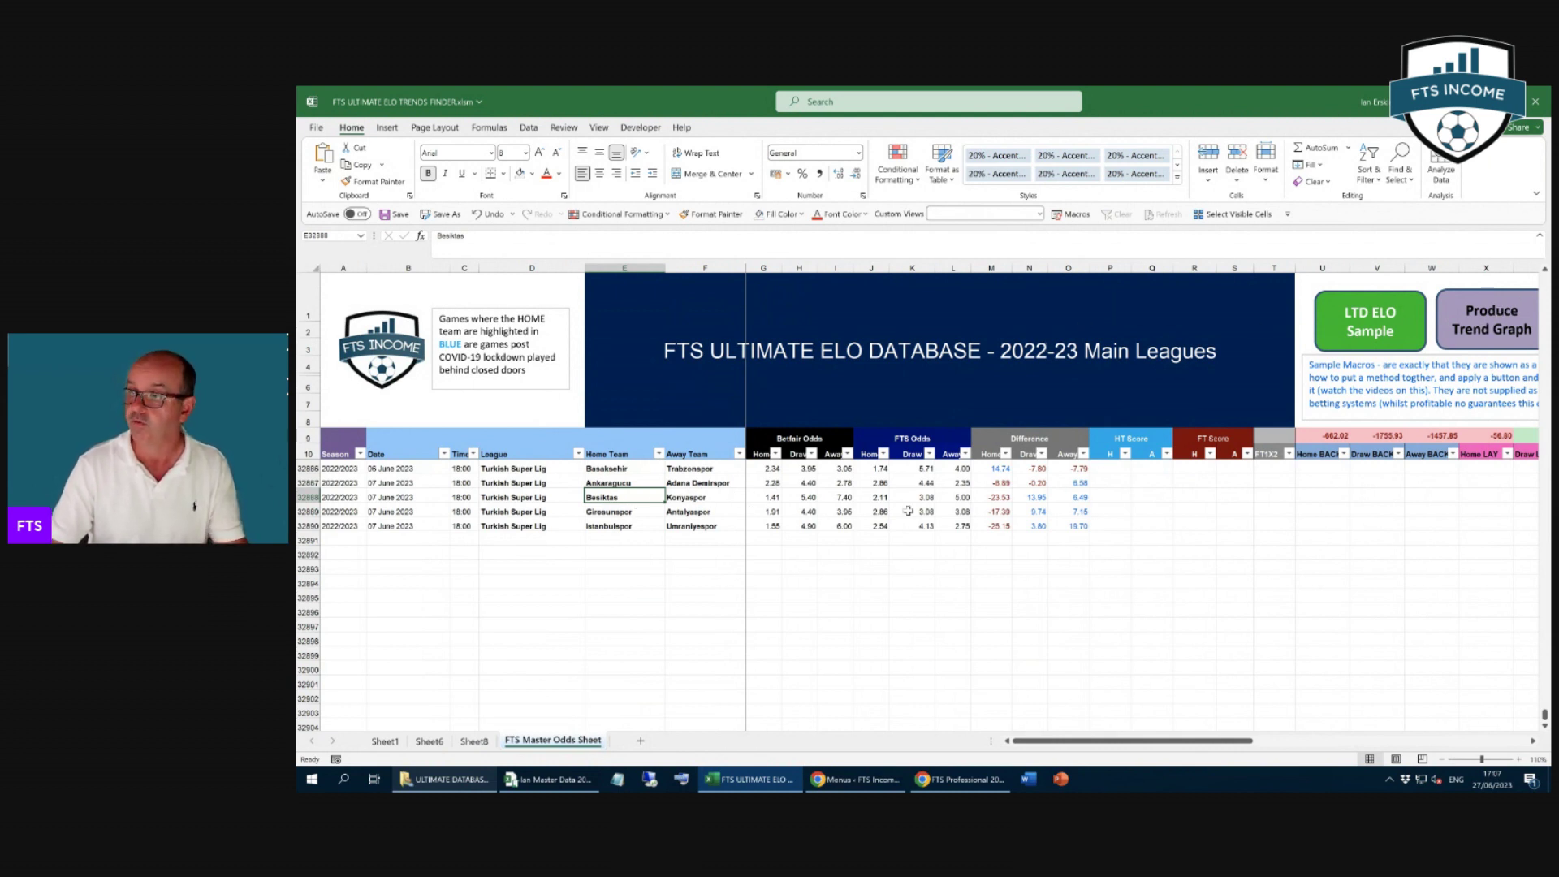
click(759, 523)
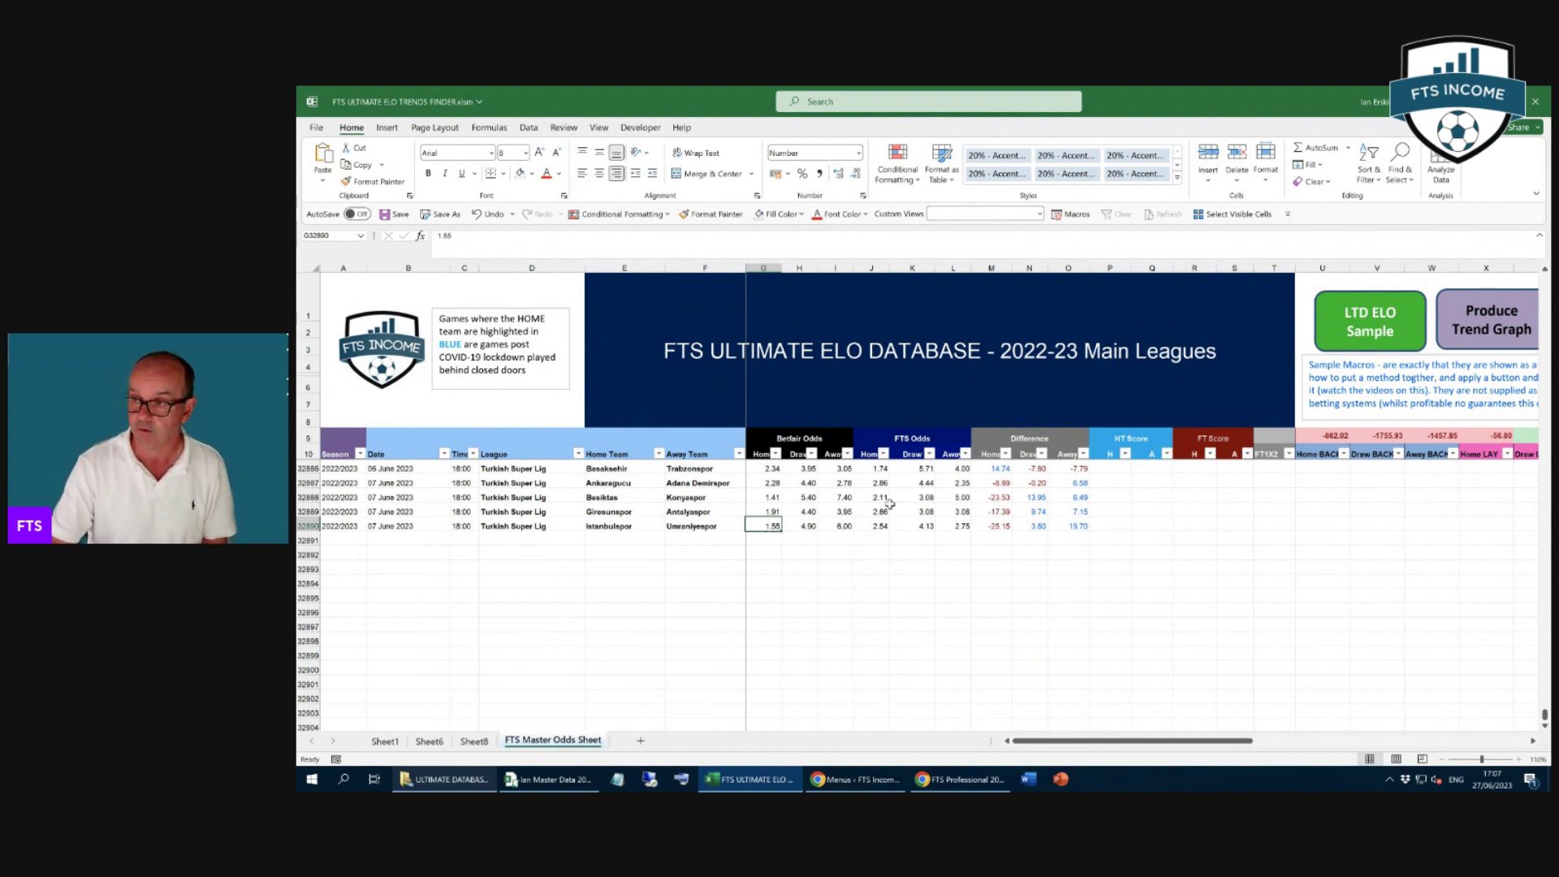
click(1476, 327)
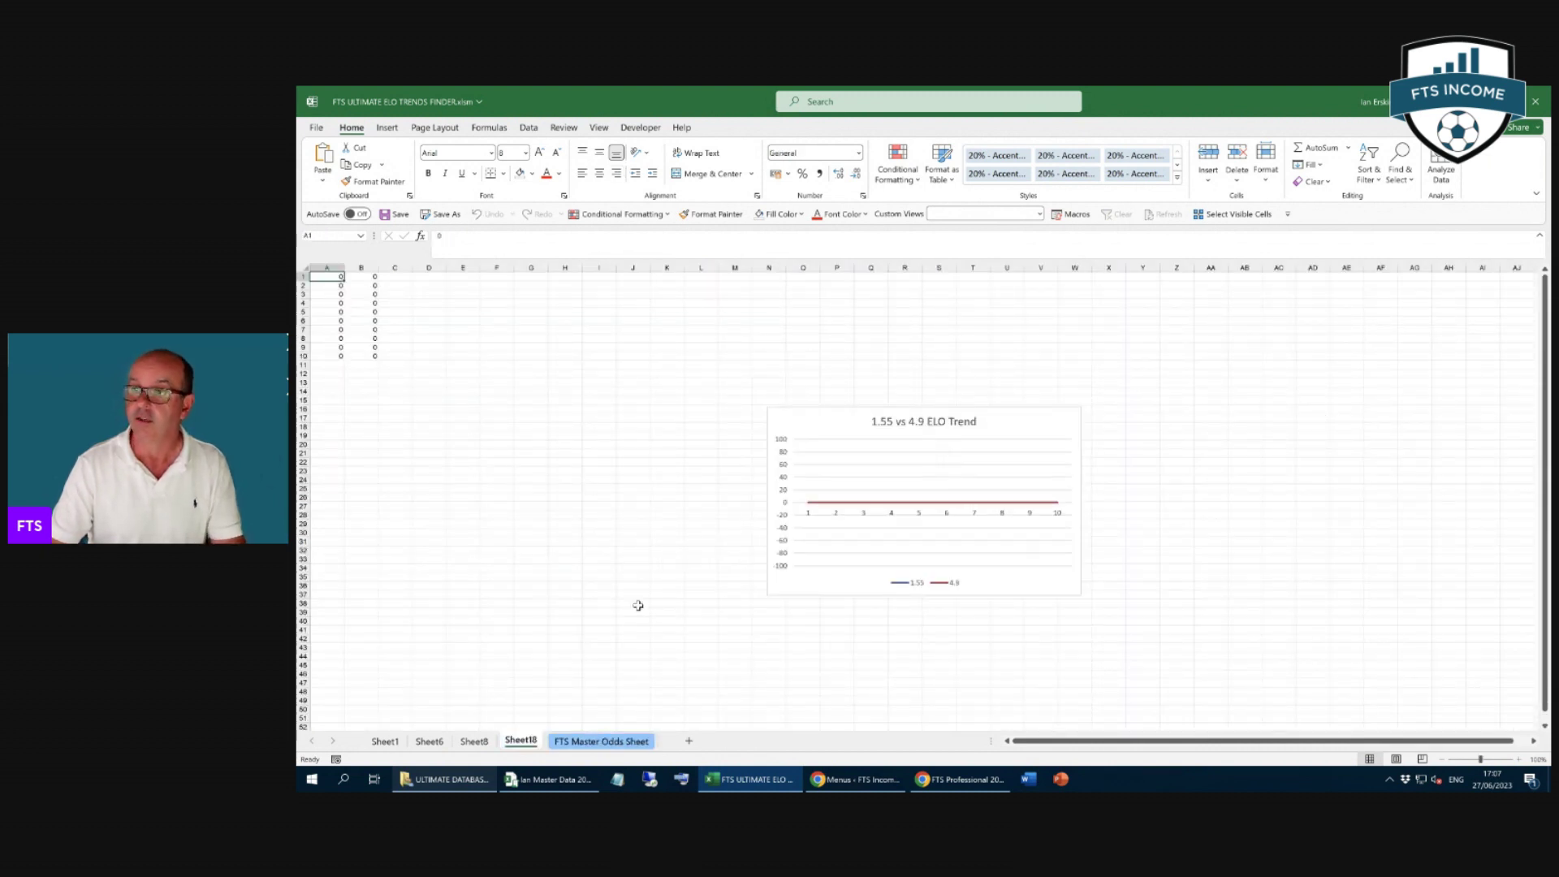
right_click(520, 742)
click(559, 553)
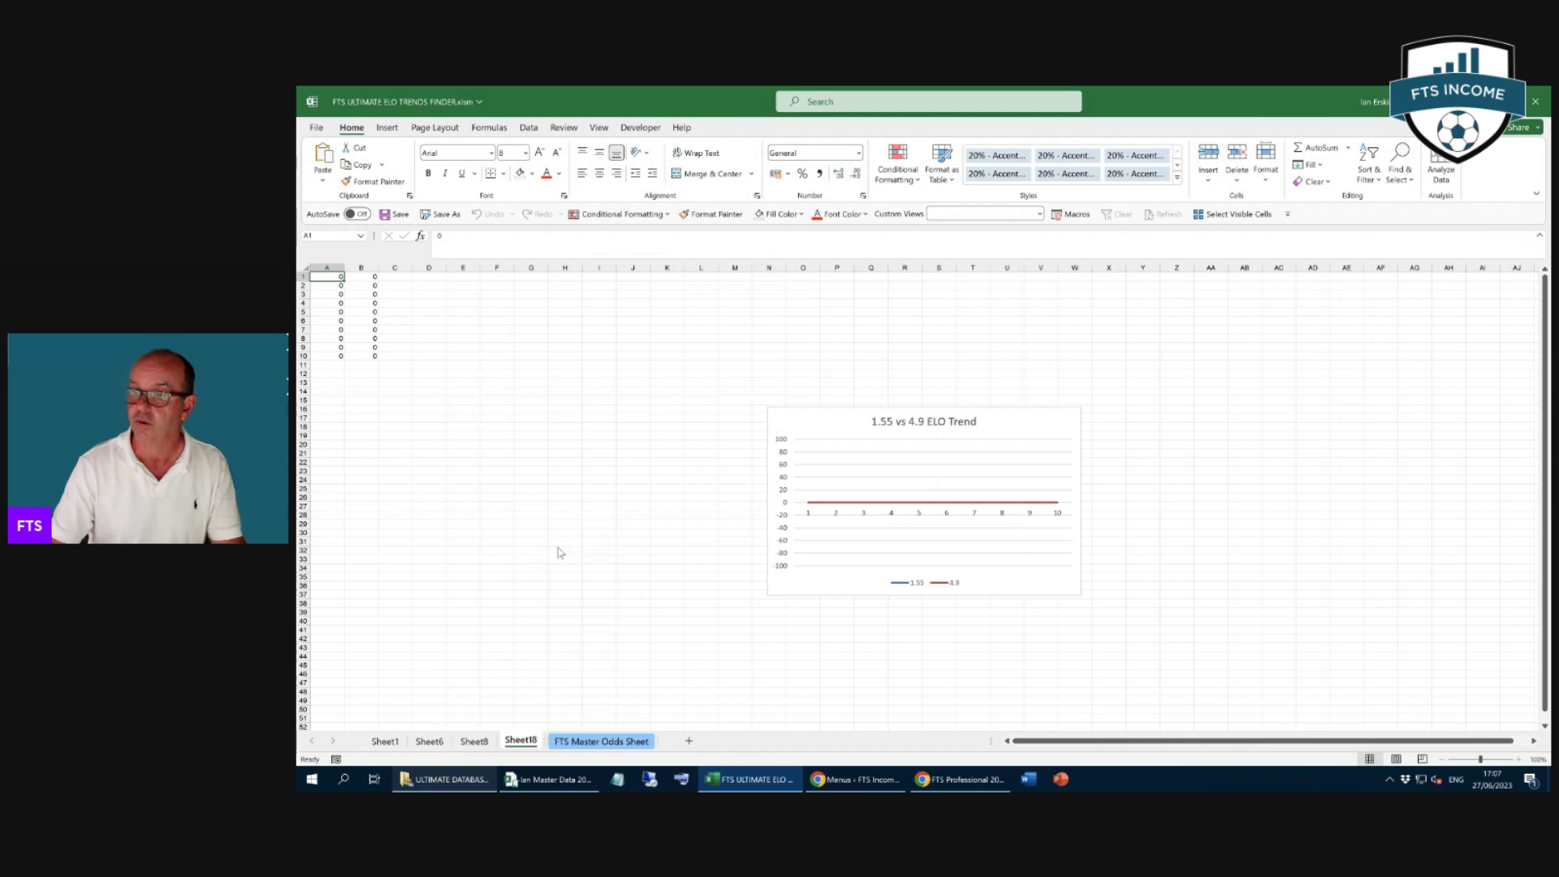
click(905, 469)
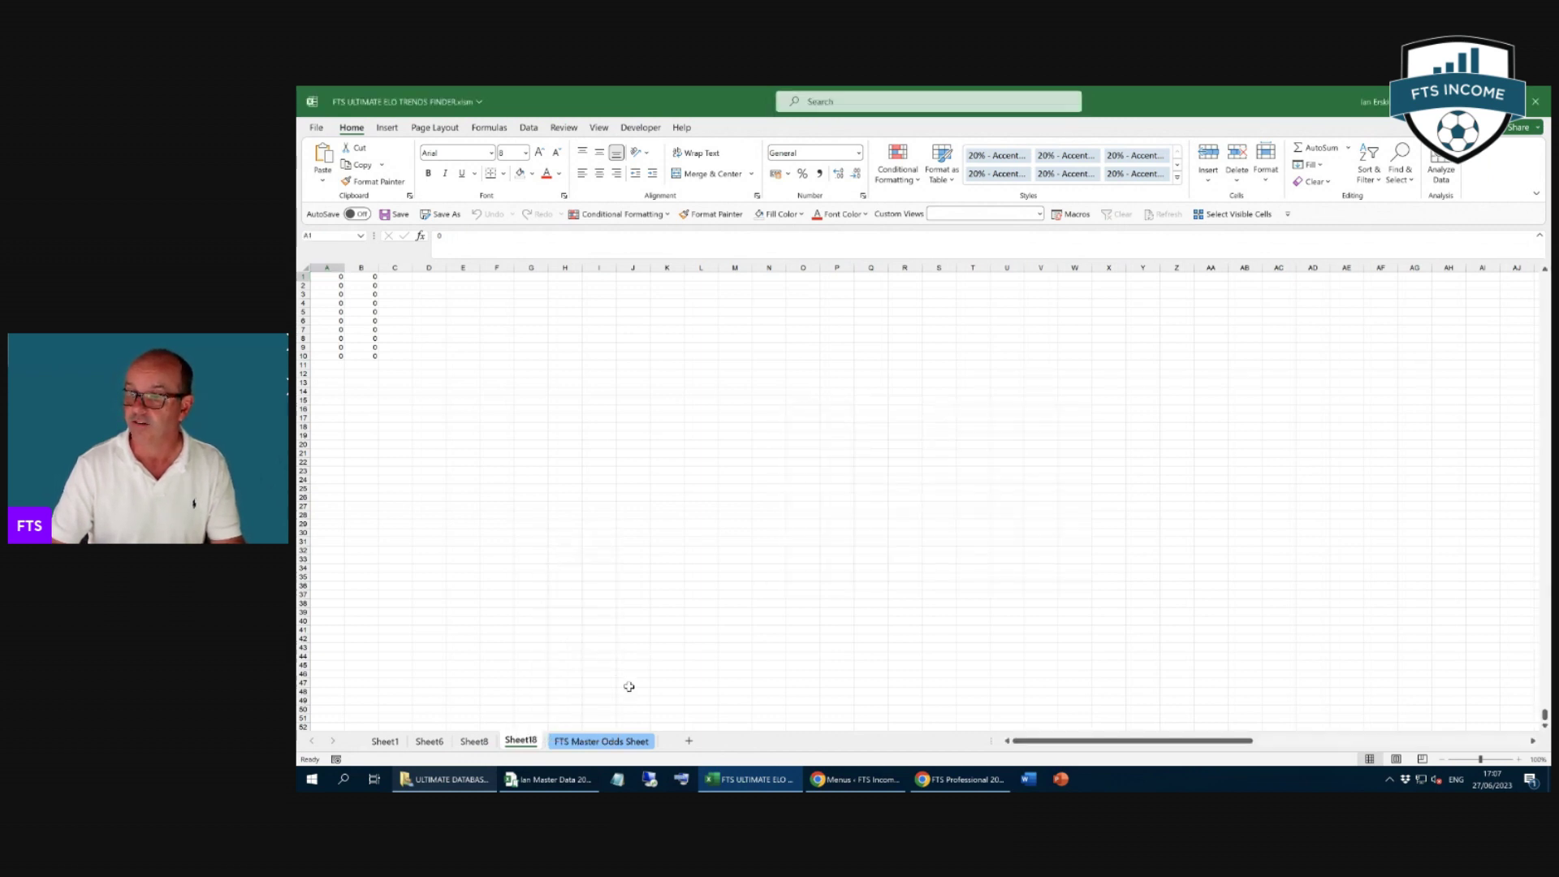
Produce the ELO trend graph for Istanbulspor v Umraniyespor, view it, and delete its sheet.
click(604, 526)
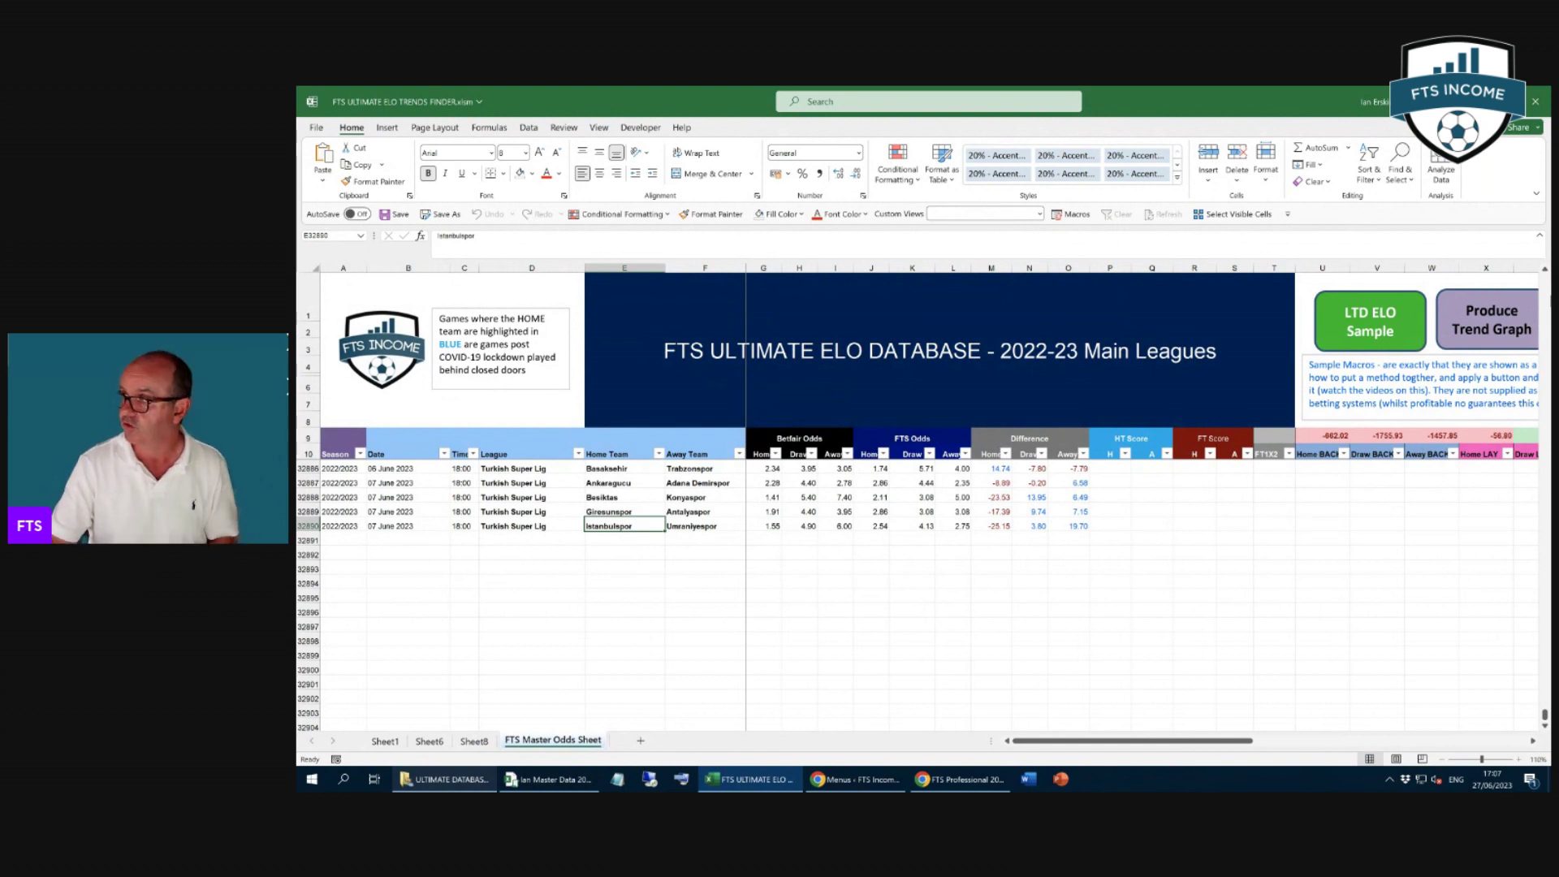
click(1482, 323)
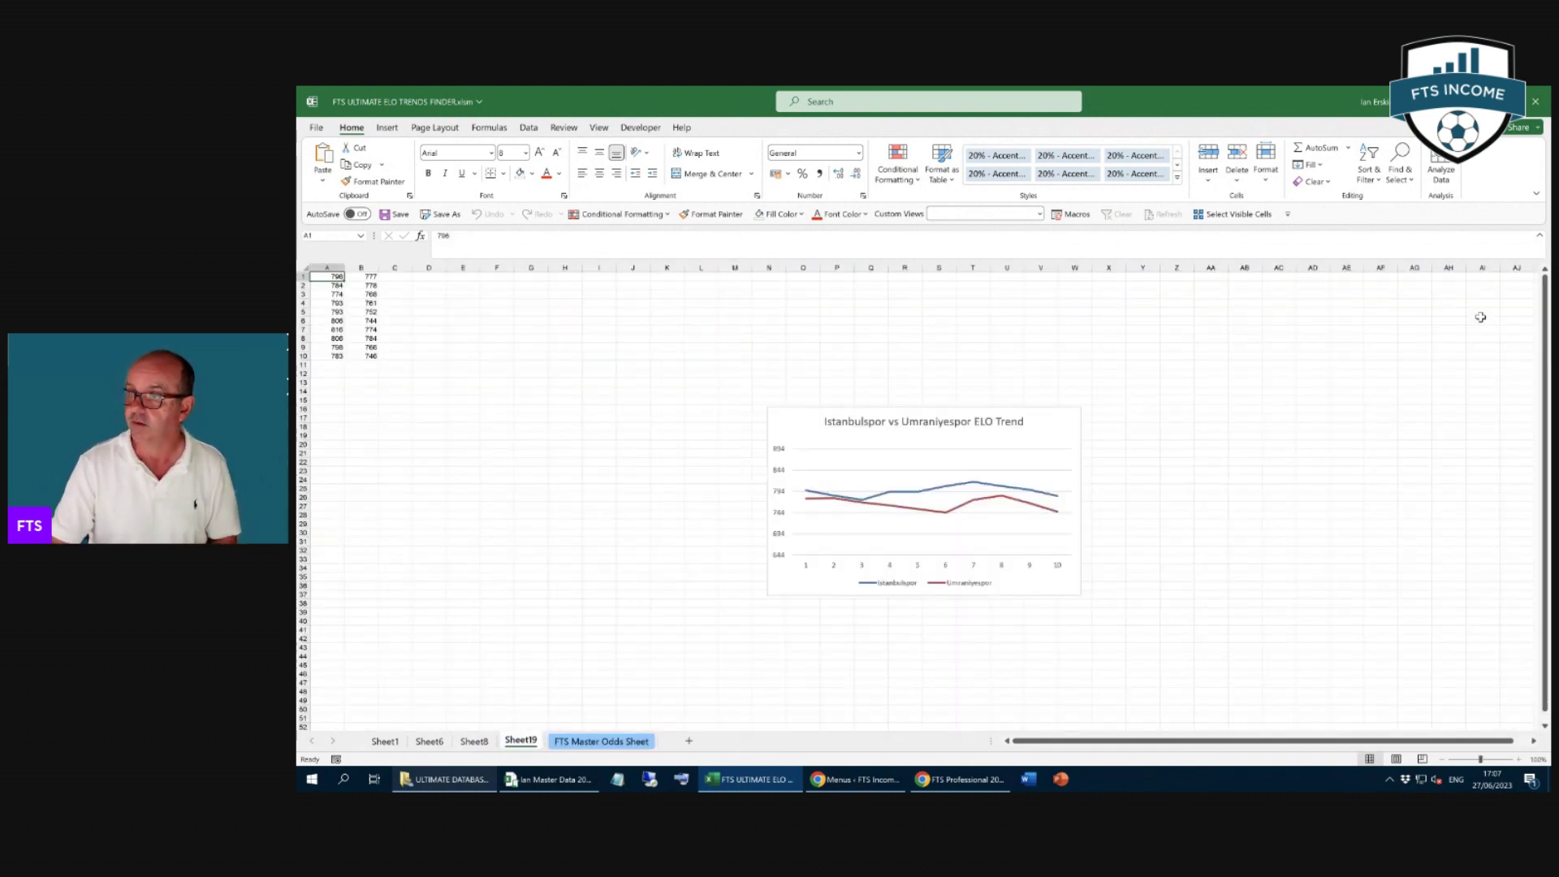
right_click(517, 742)
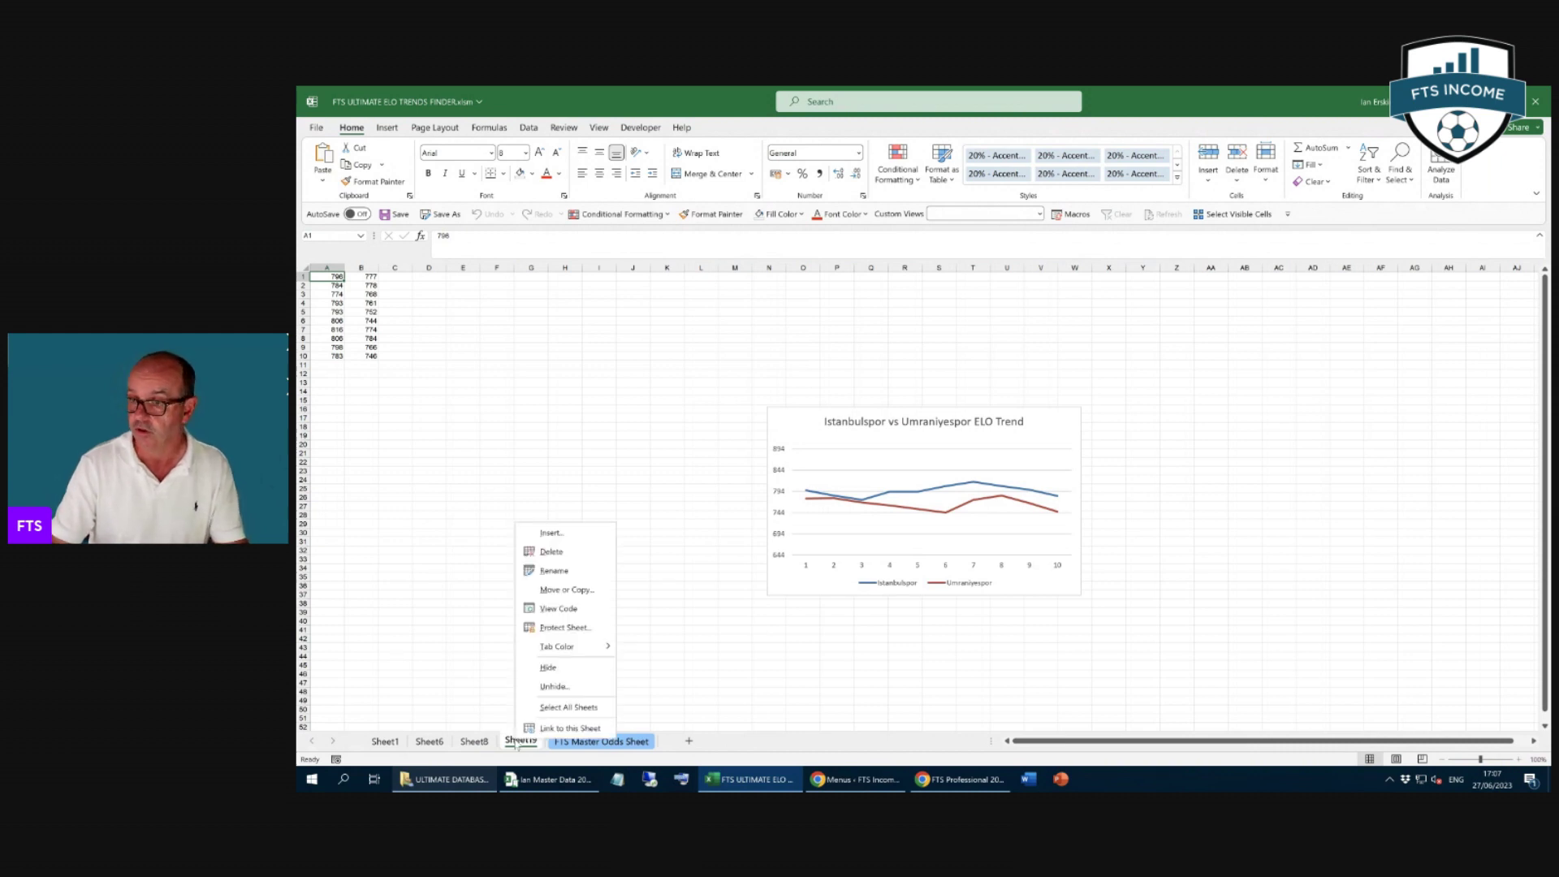
click(552, 552)
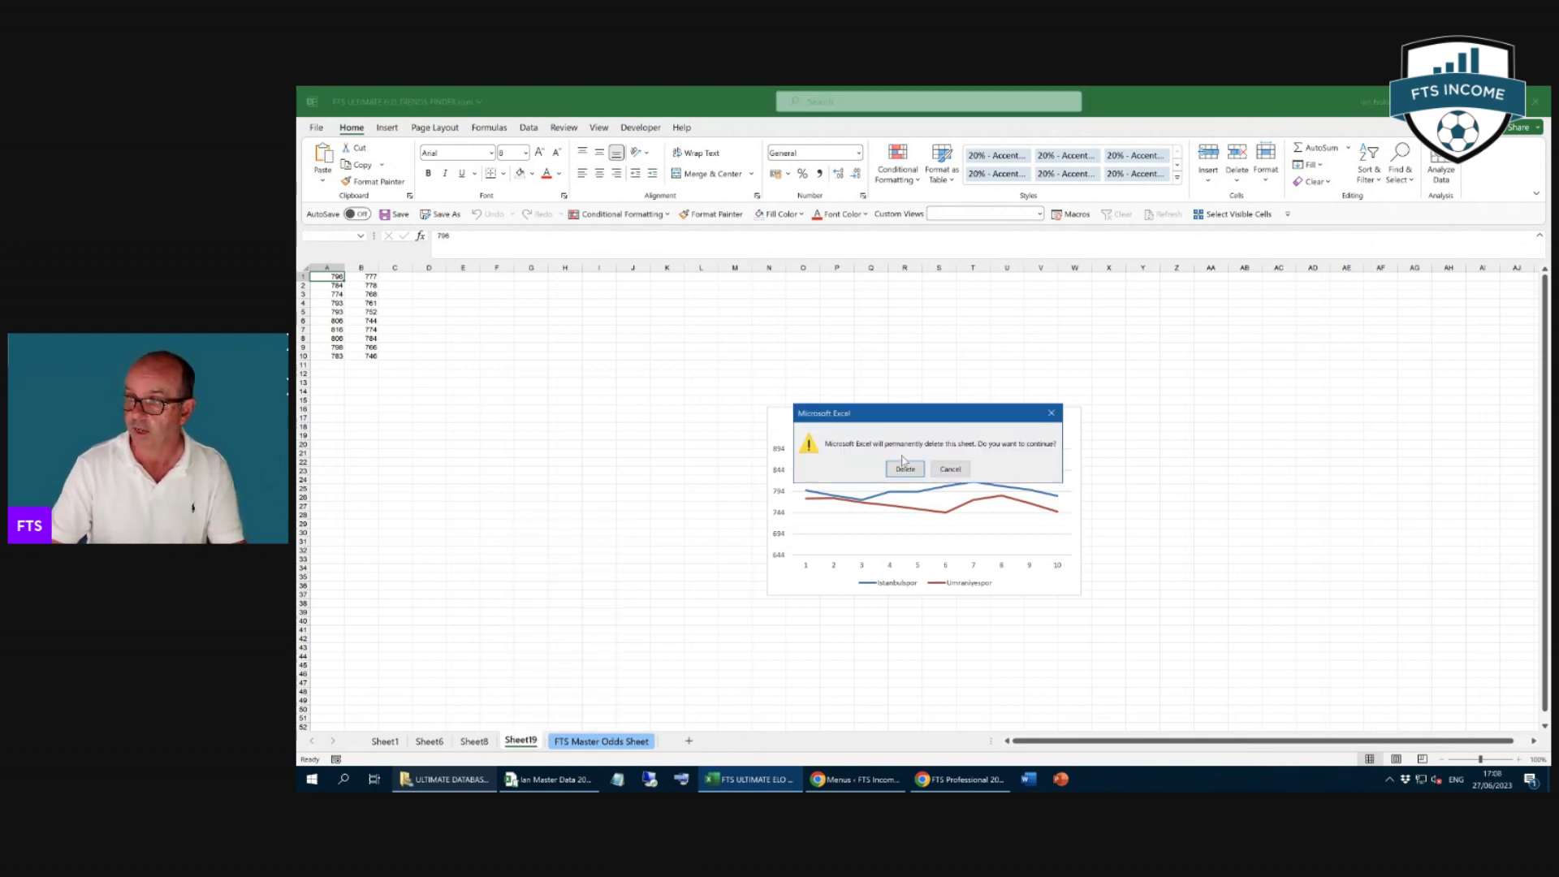
click(905, 468)
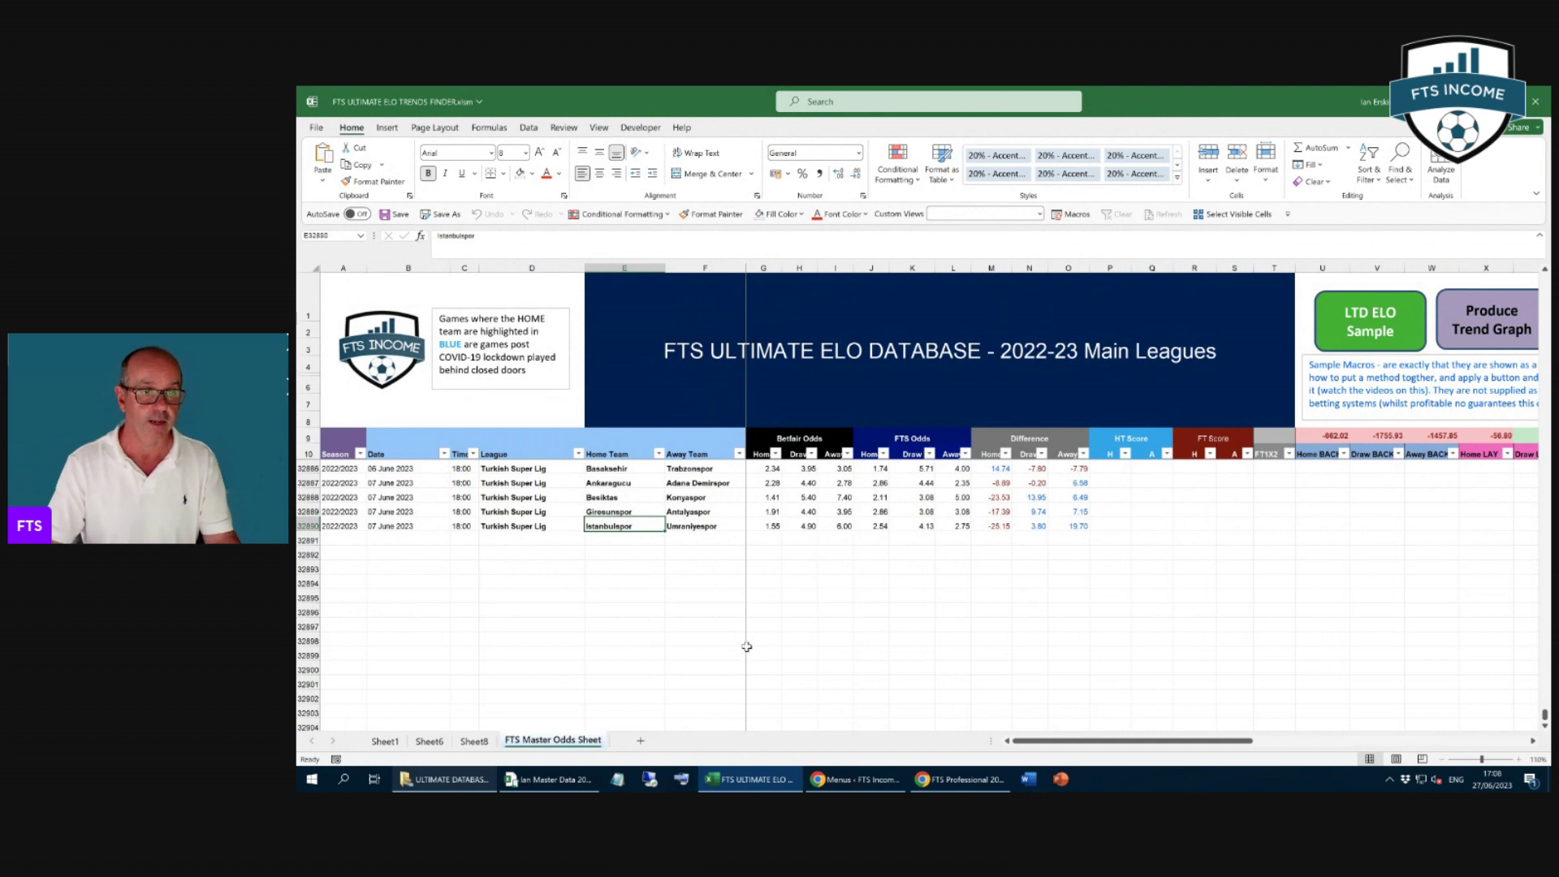
Produce the ELO trend graph for Besiktas v Konyaspor, view it, and delete its sheet.
click(611, 497)
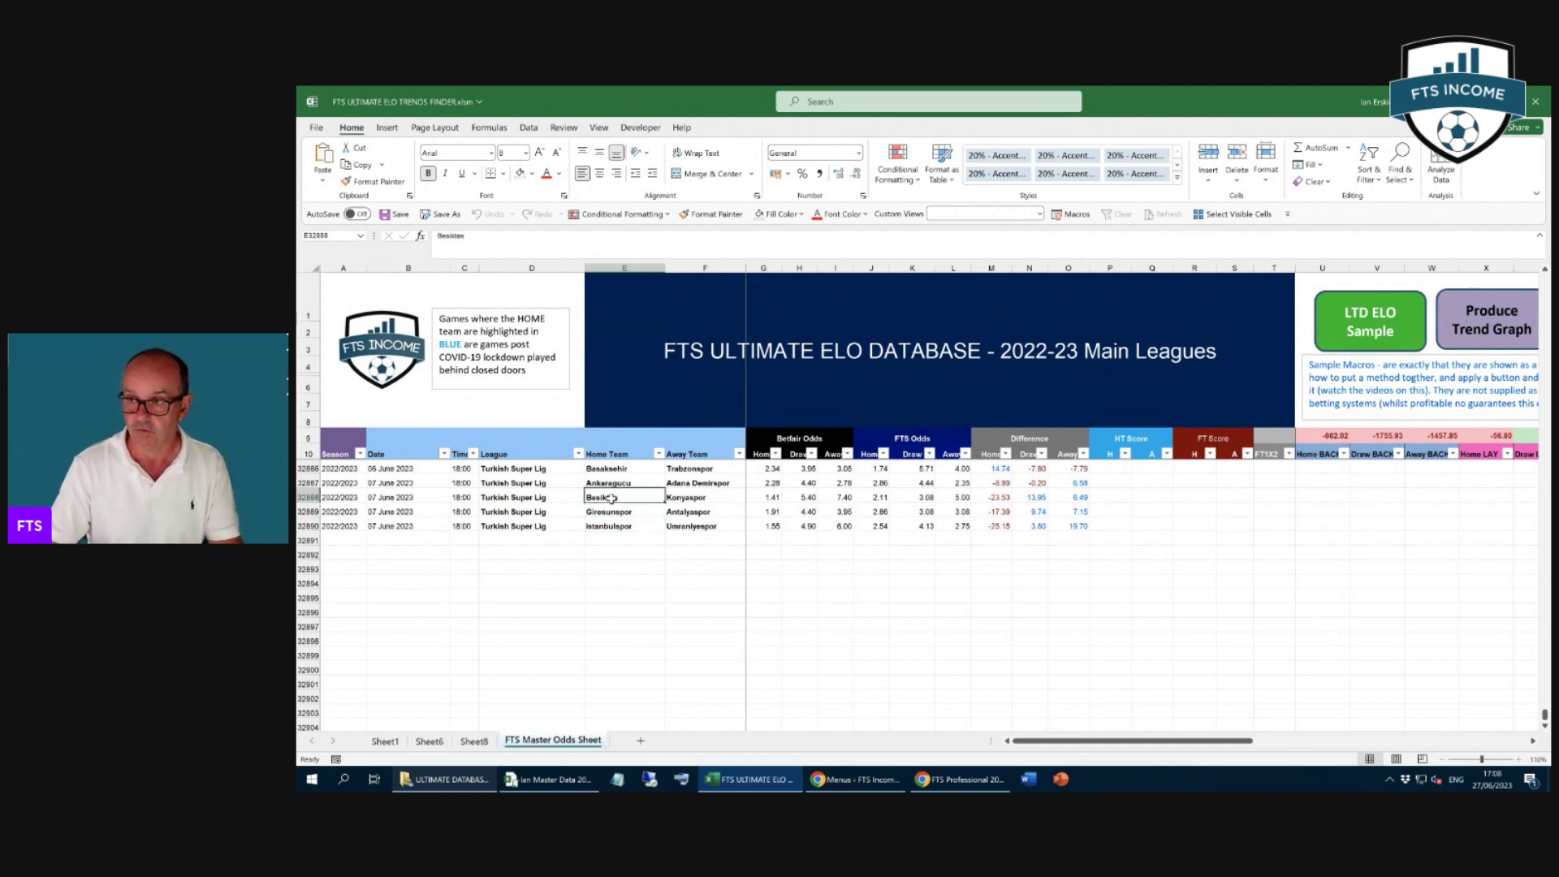
click(1475, 327)
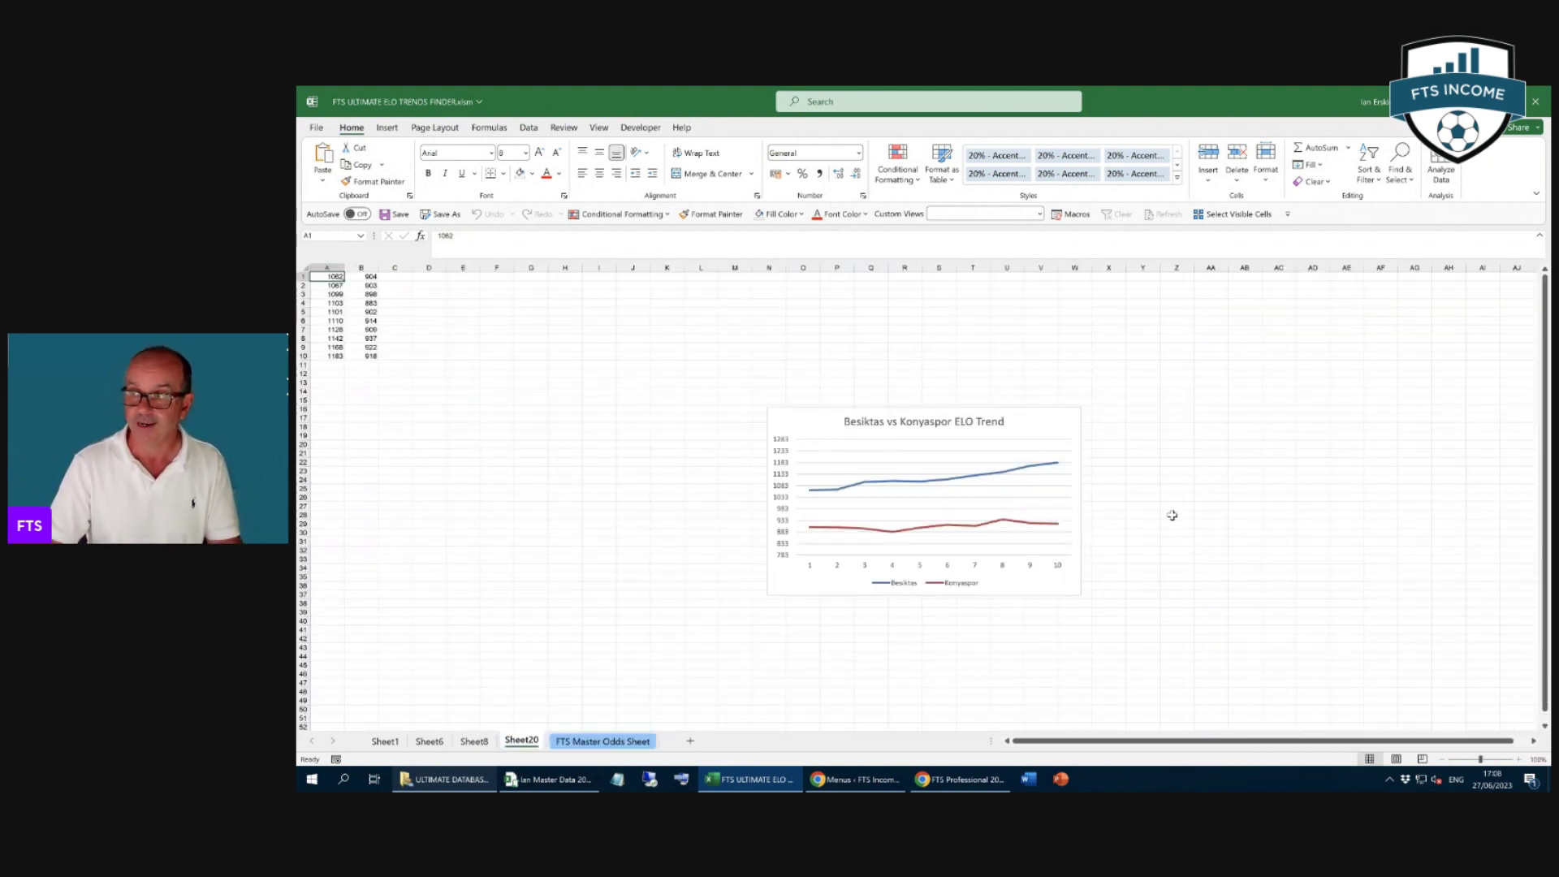
right_click(529, 739)
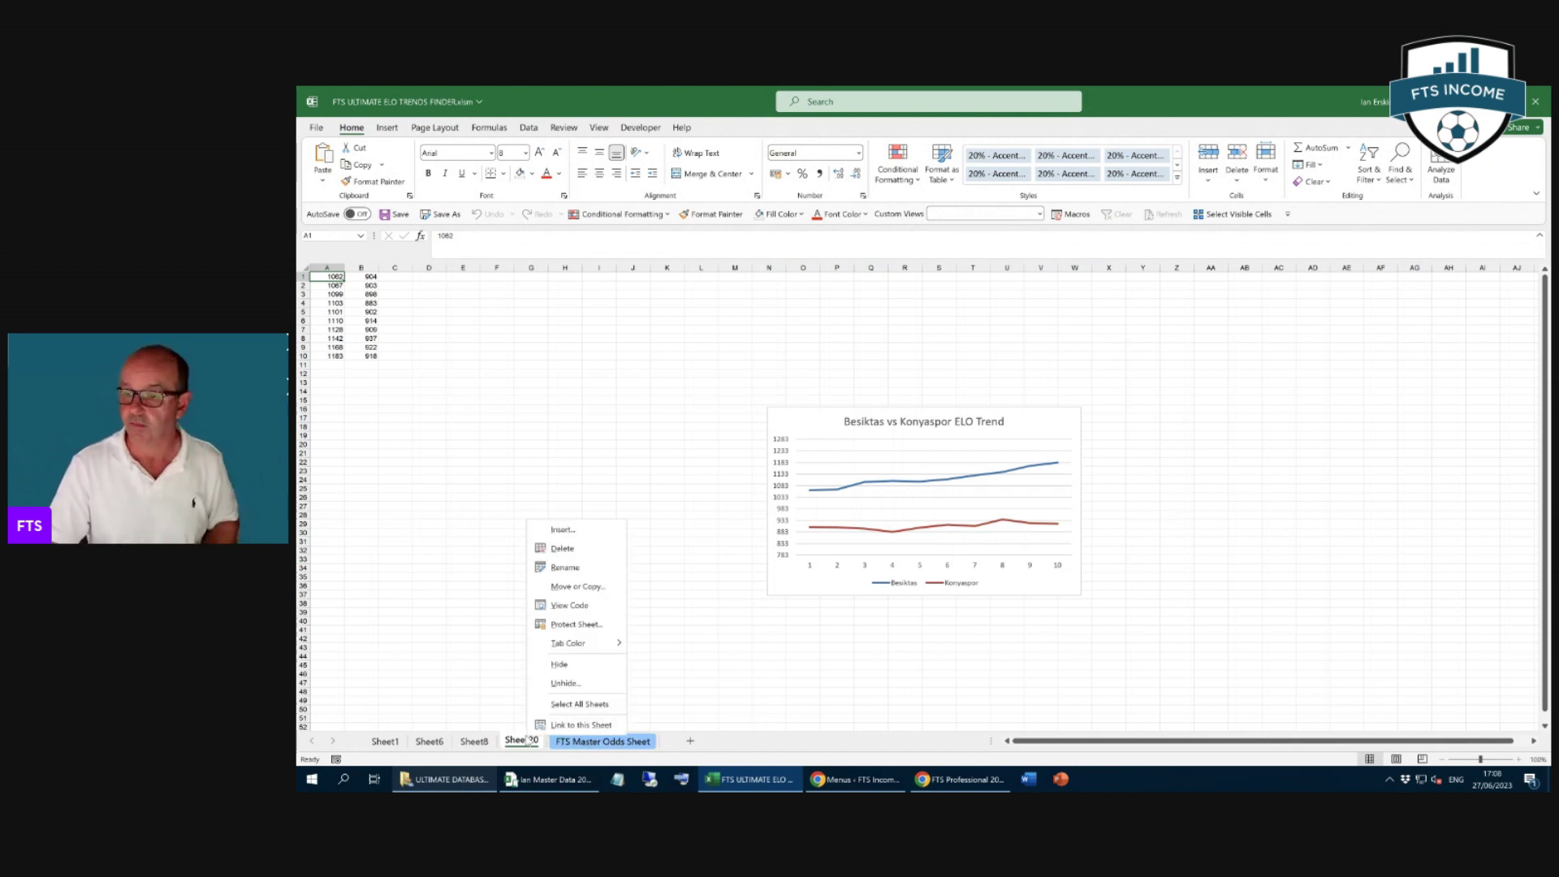
click(560, 548)
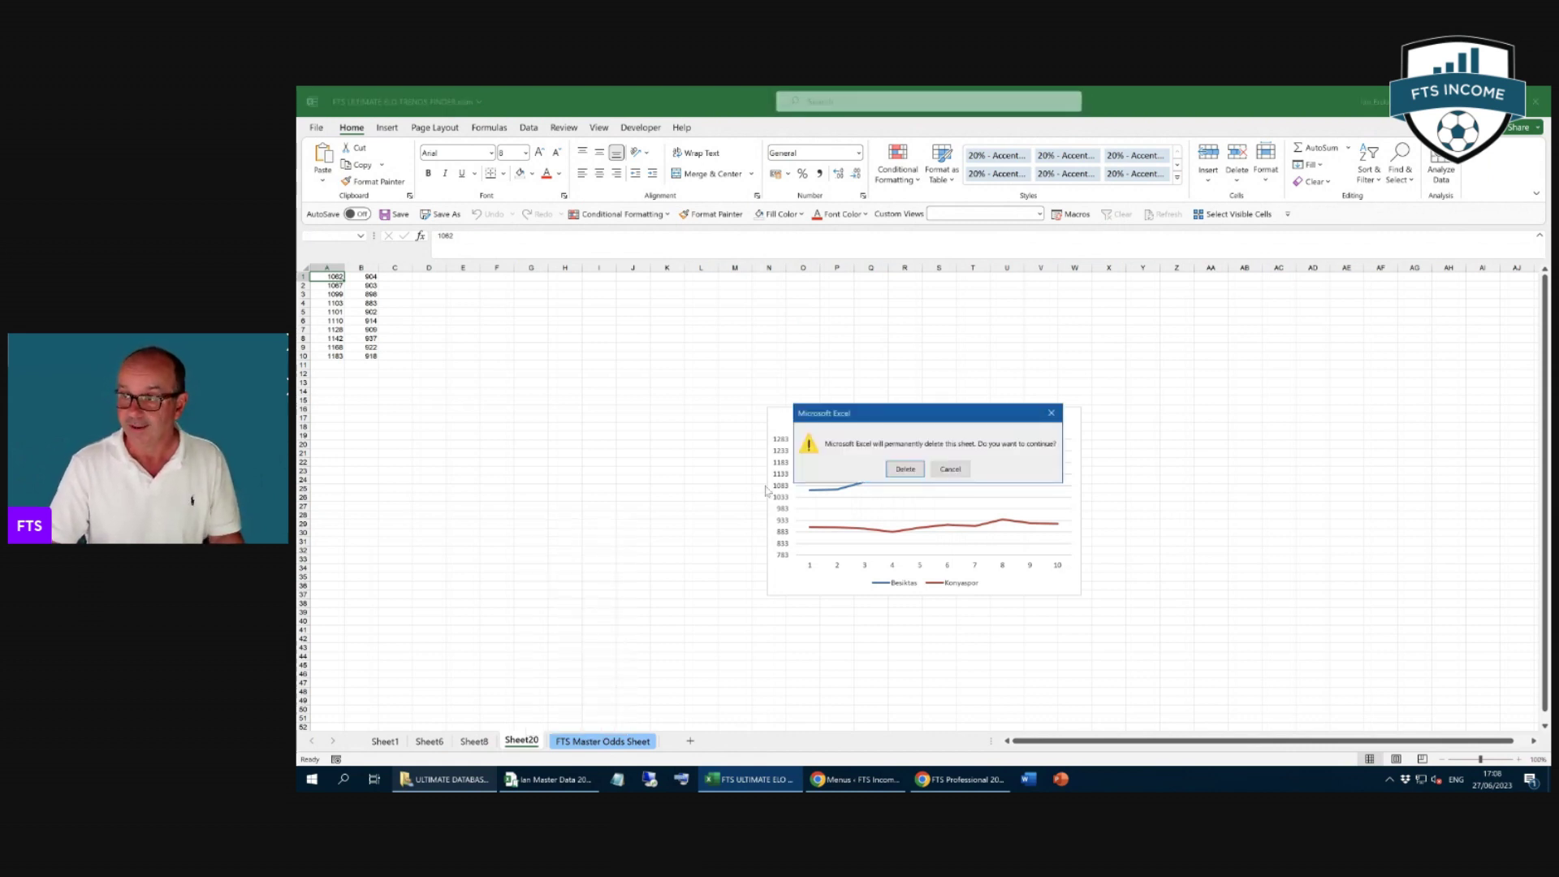
click(906, 469)
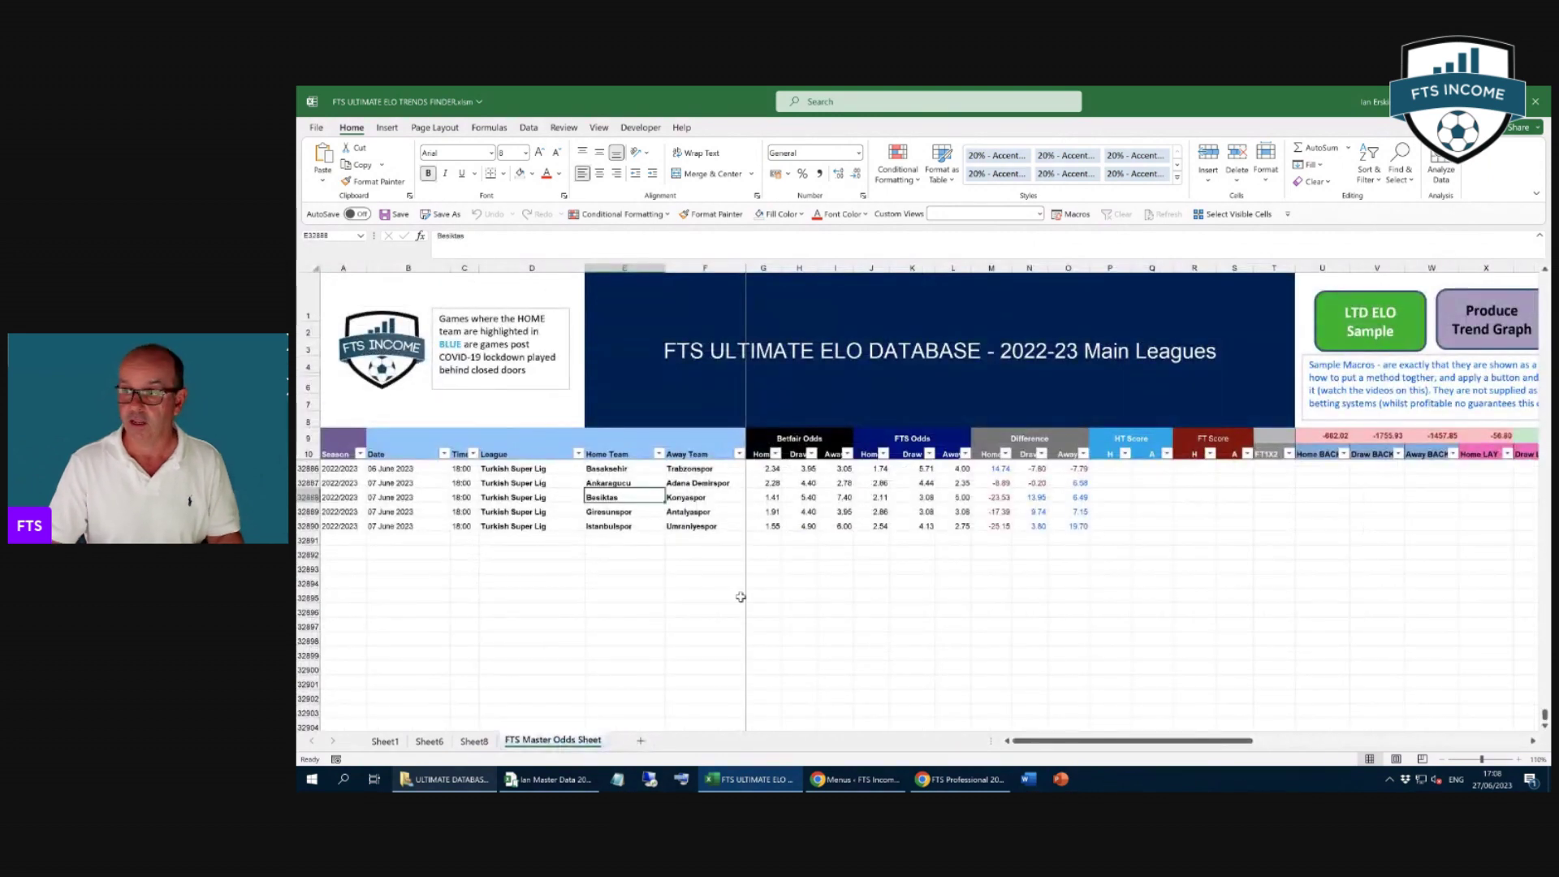